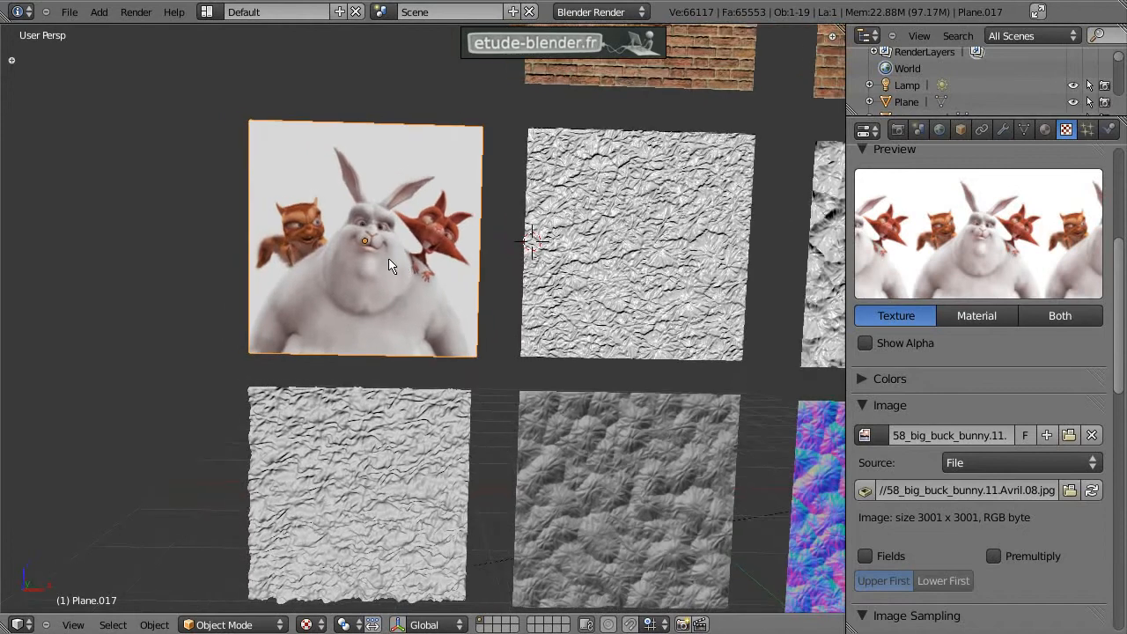
Make the bunny plane's image texture influence Geometry Normal at 1.000 instead of Diffuse Color
scroll(398, 269, "up", 3)
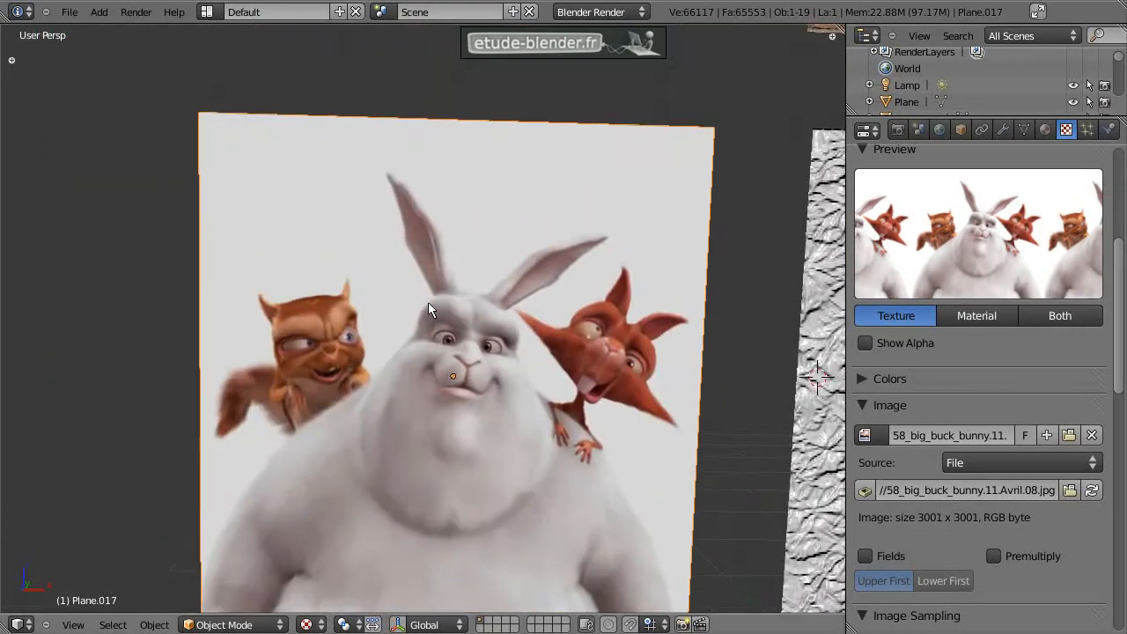
middle_click_drag(365, 272, 478, 309)
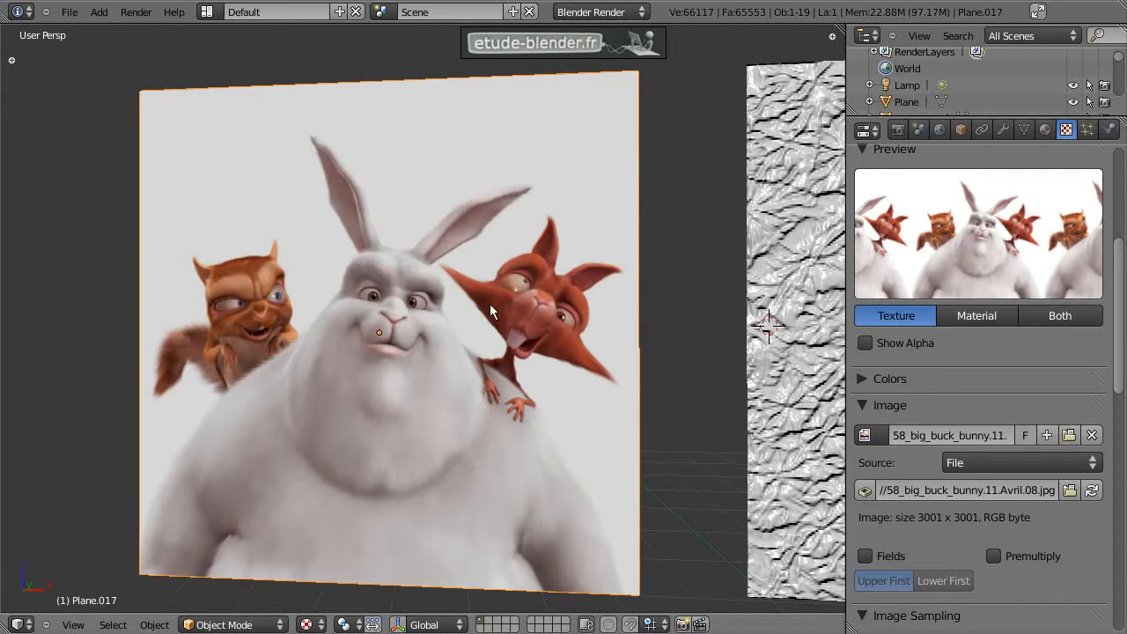
middle_click_drag(415, 300, 424, 298)
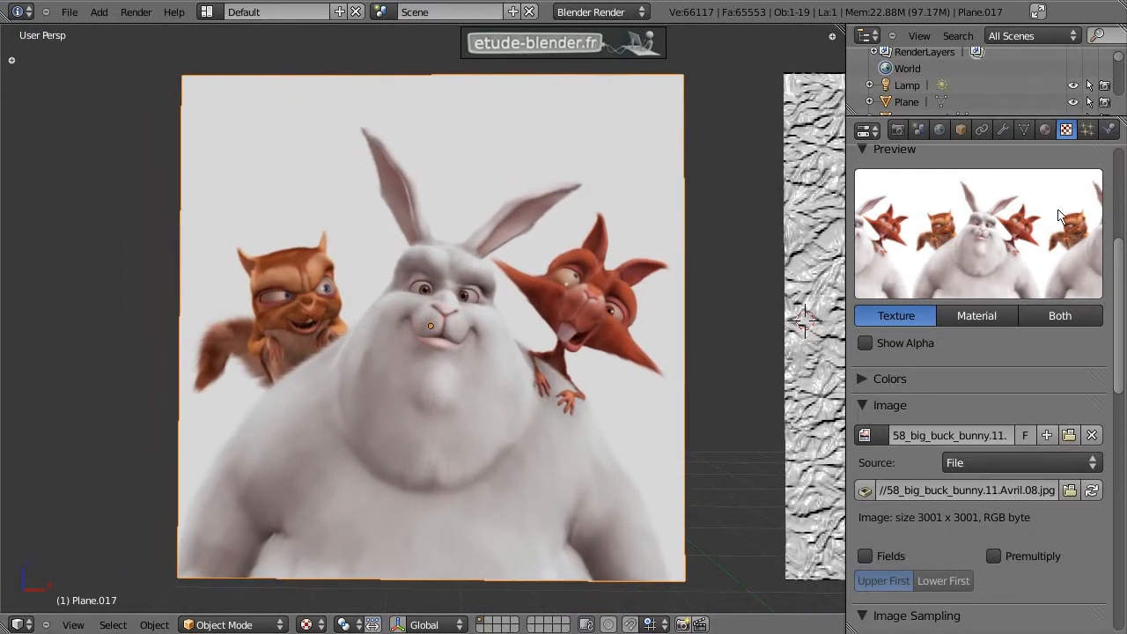
scroll(1021, 227, "down", 3)
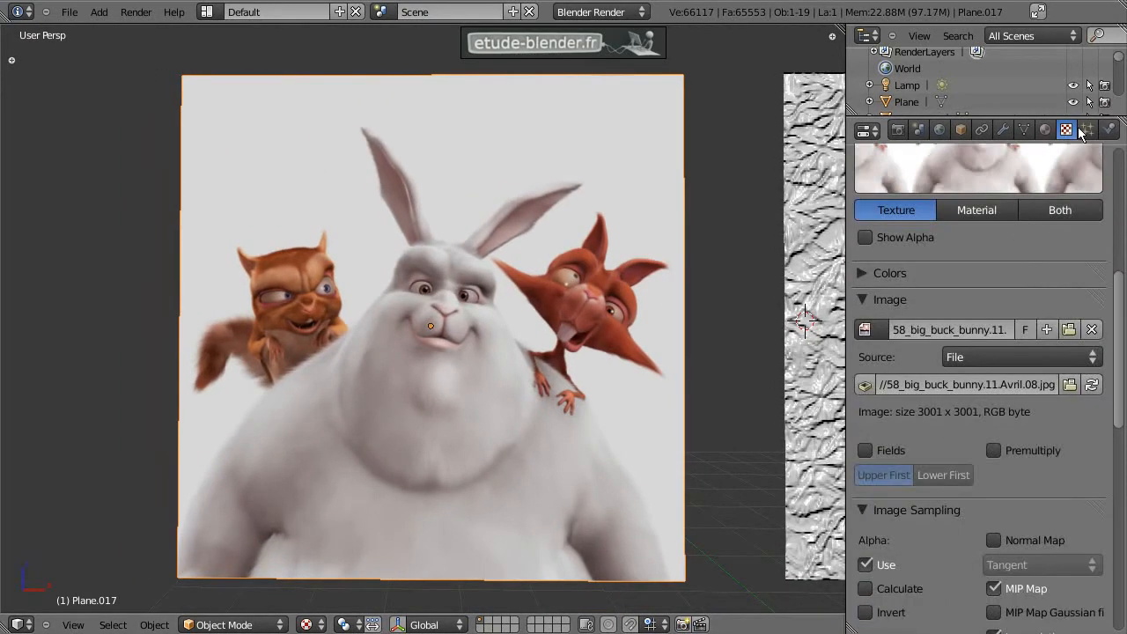
scroll(975, 297, "down", 12)
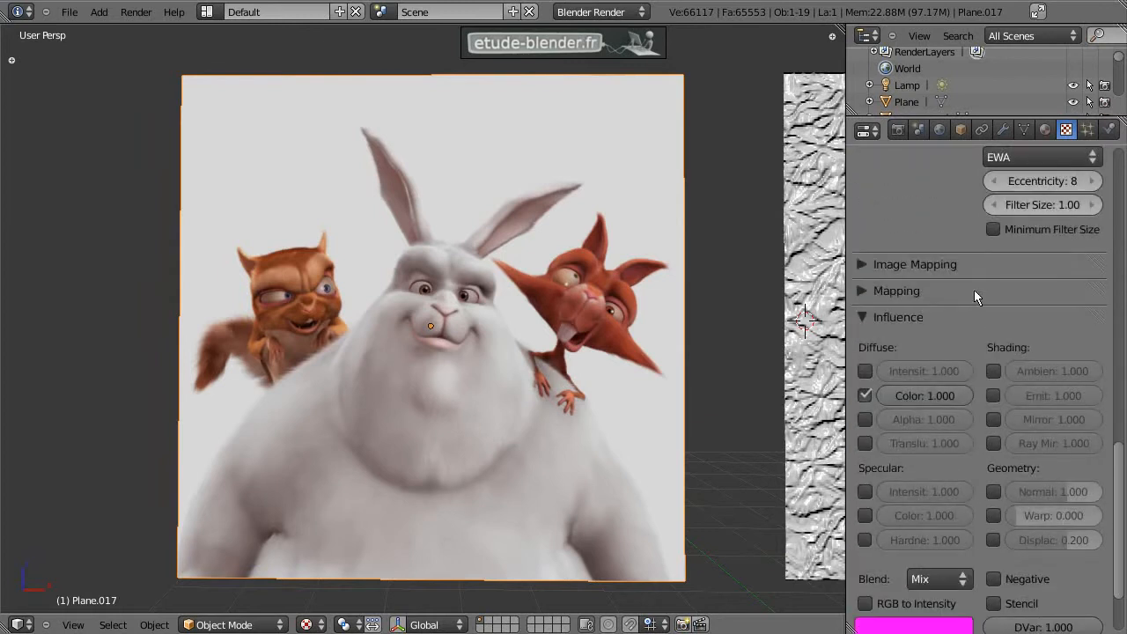
left_click(995, 492)
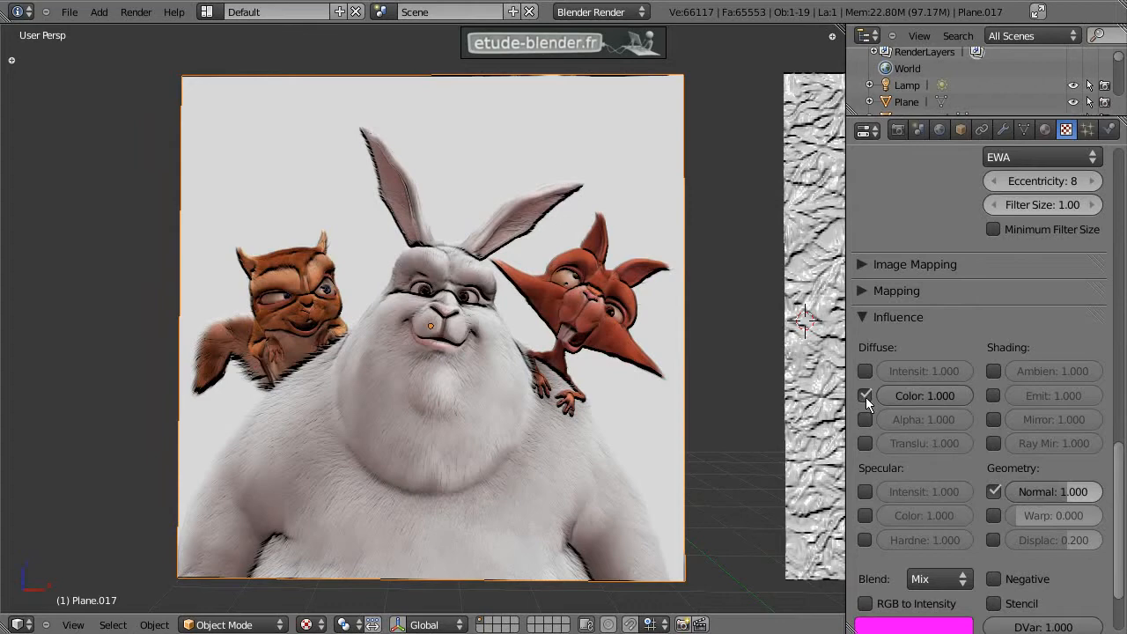
left_click(866, 397)
scroll(499, 375, "up", 3)
scroll(509, 377, "down", 3)
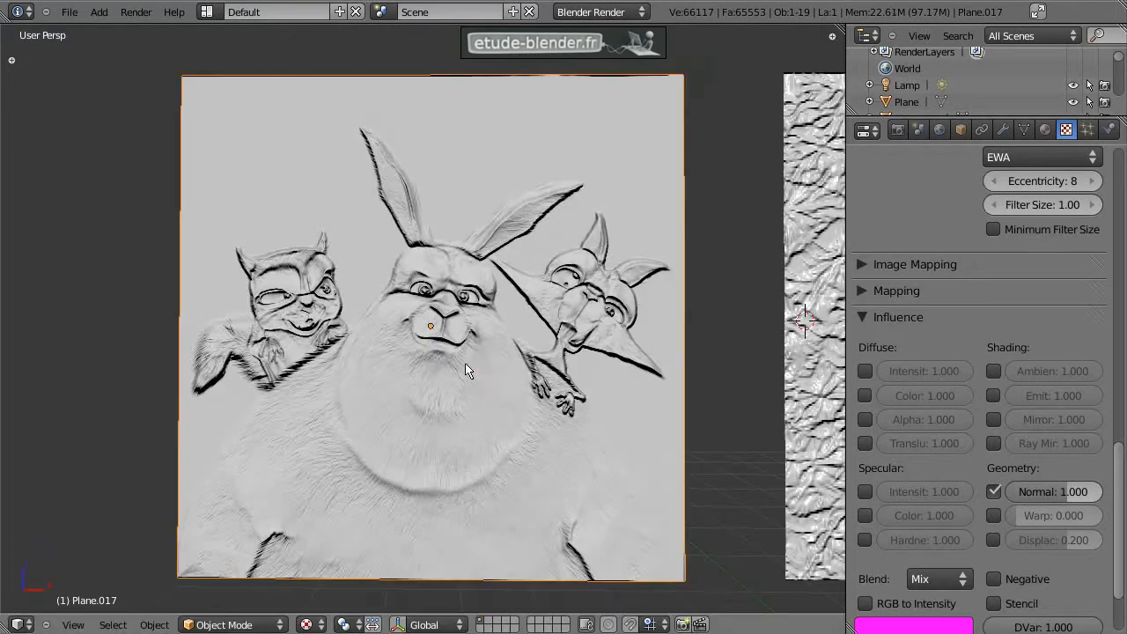
Try trackball rotations of the bunny plane to examine its relief under the light, cancelling each one
scroll(477, 374, "up", 3)
key("r")
key("r")
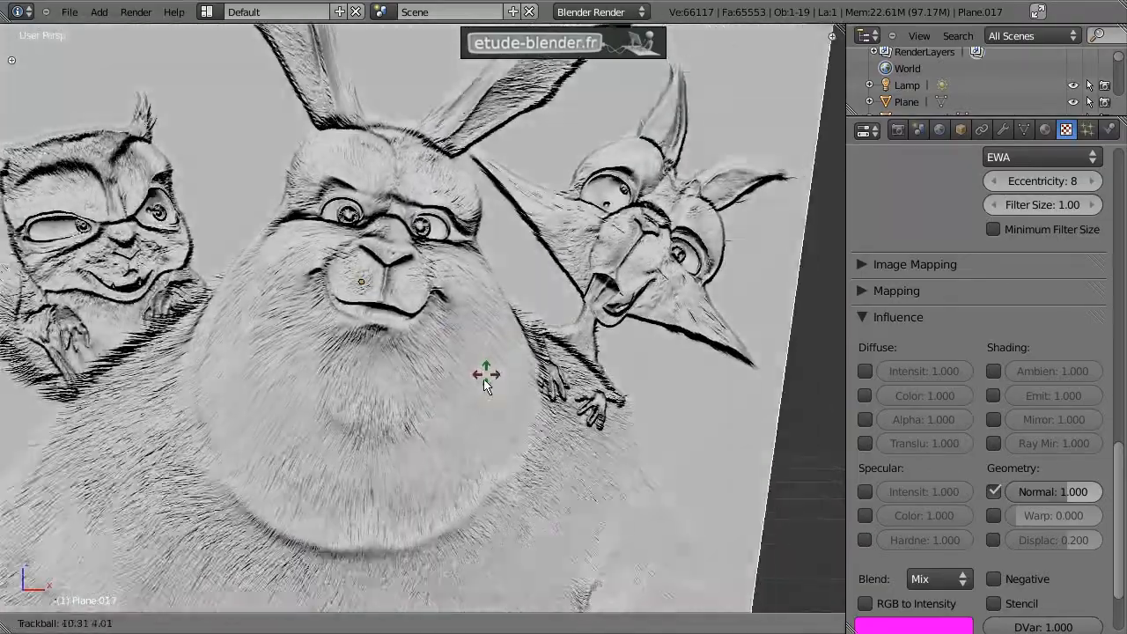
key("Escape")
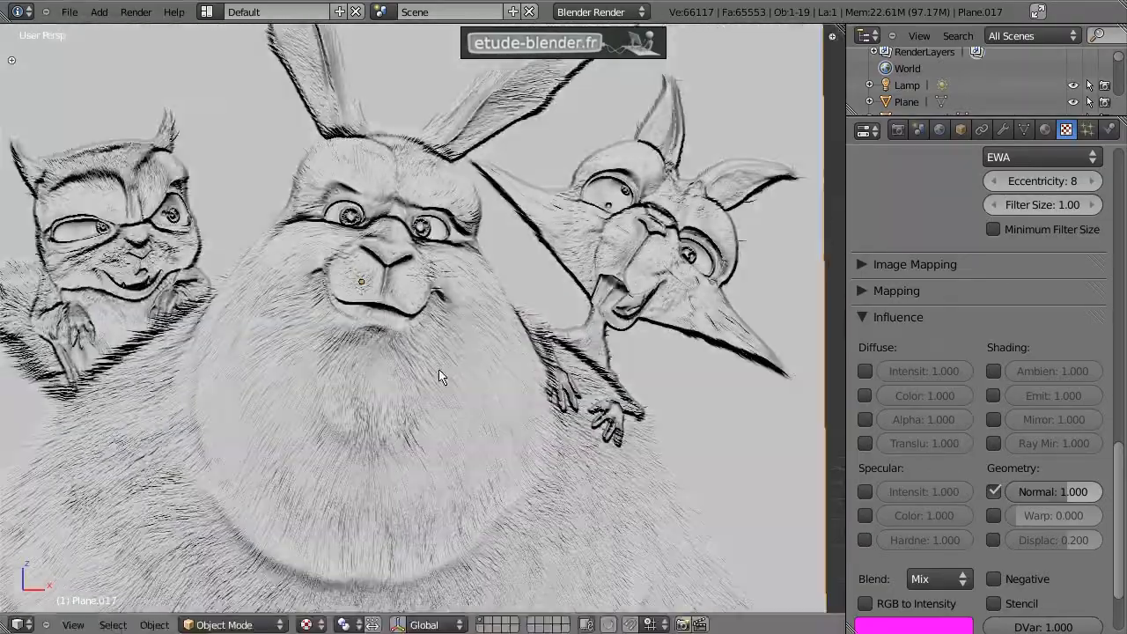
key("r")
key("r")
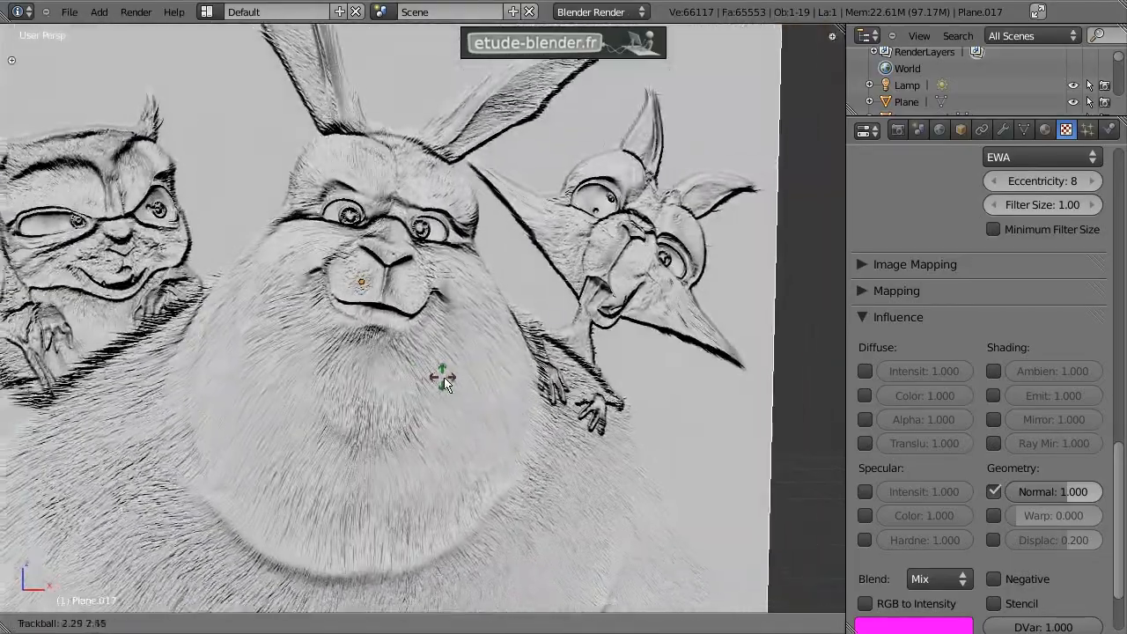
key("Escape")
mouse_move(1062, 497)
left_mouse_down()
mouse_move(1038, 497)
mouse_move(1063, 494)
left_mouse_up()
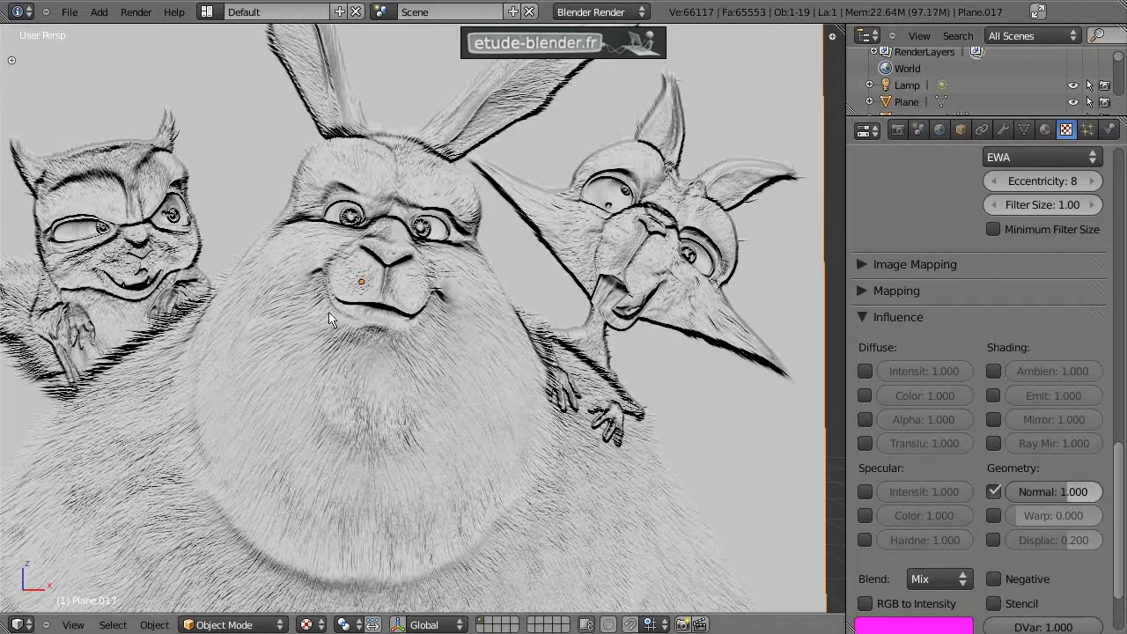
Select the plane showing the grey height map and examine its texture
scroll(407, 331, "down", 8)
middle_click_drag(450, 377, 413, 282, "shift")
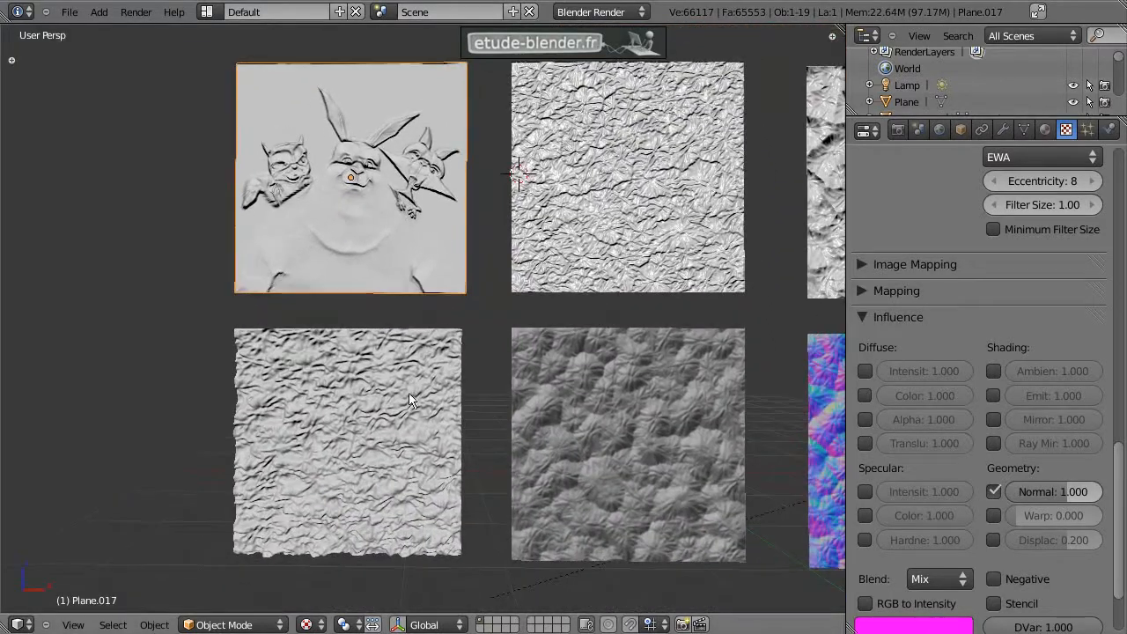
middle_click_drag(583, 222, 492, 230, "shift")
right_click(517, 410)
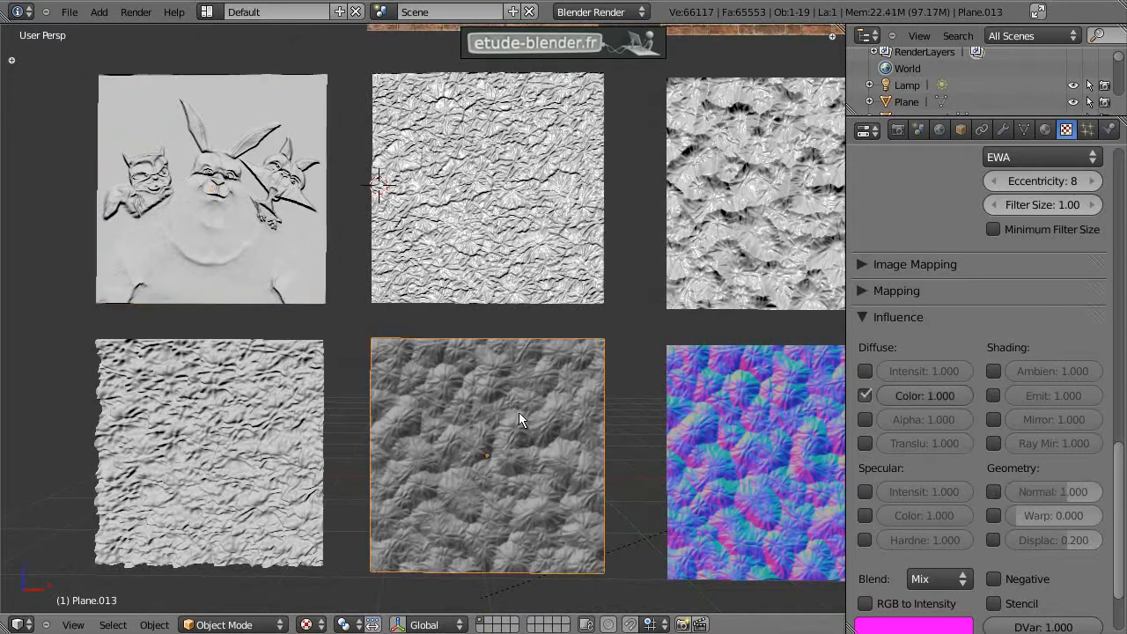
middle_click_drag(549, 443, 512, 389, "shift")
middle_click_drag(498, 343, 424, 393, "shift")
scroll(431, 396, "up", 2)
scroll(430, 396, "down", 2)
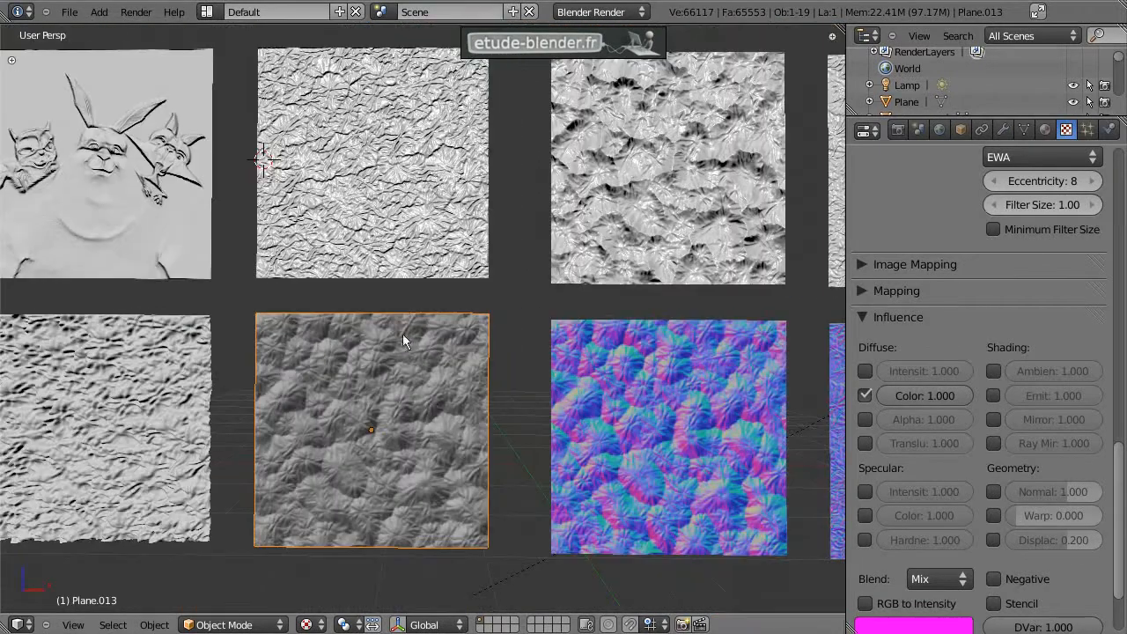
Select the bump-mapped plane above the grey height map and toggle its Normal influence off and on to compare the shading
right_click(419, 182)
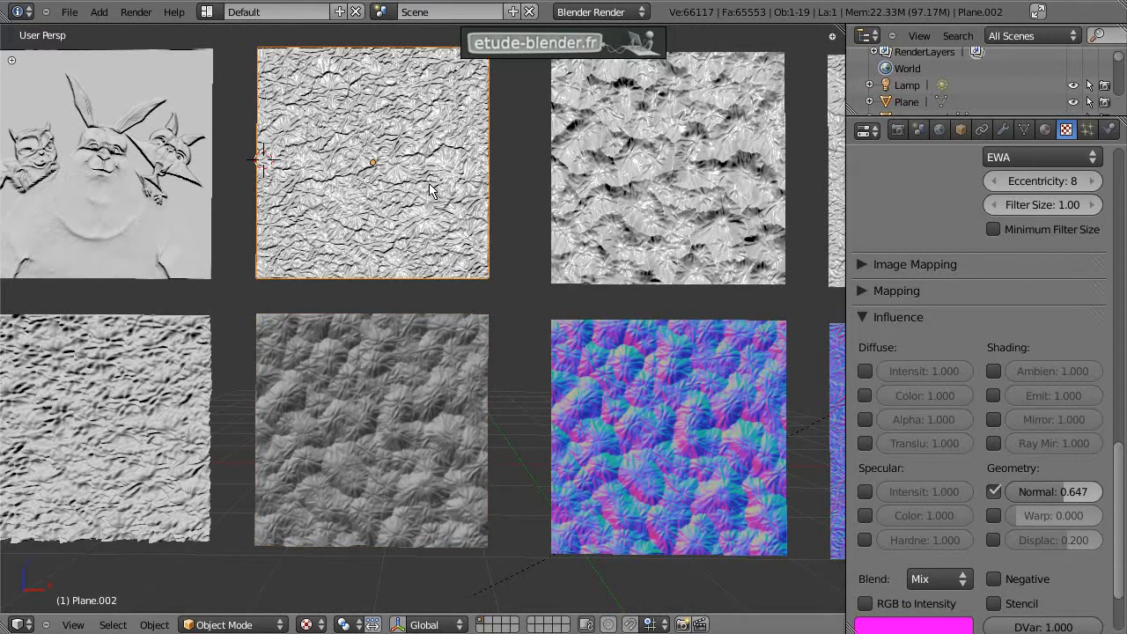
middle_click_drag(431, 191, 455, 212, "shift")
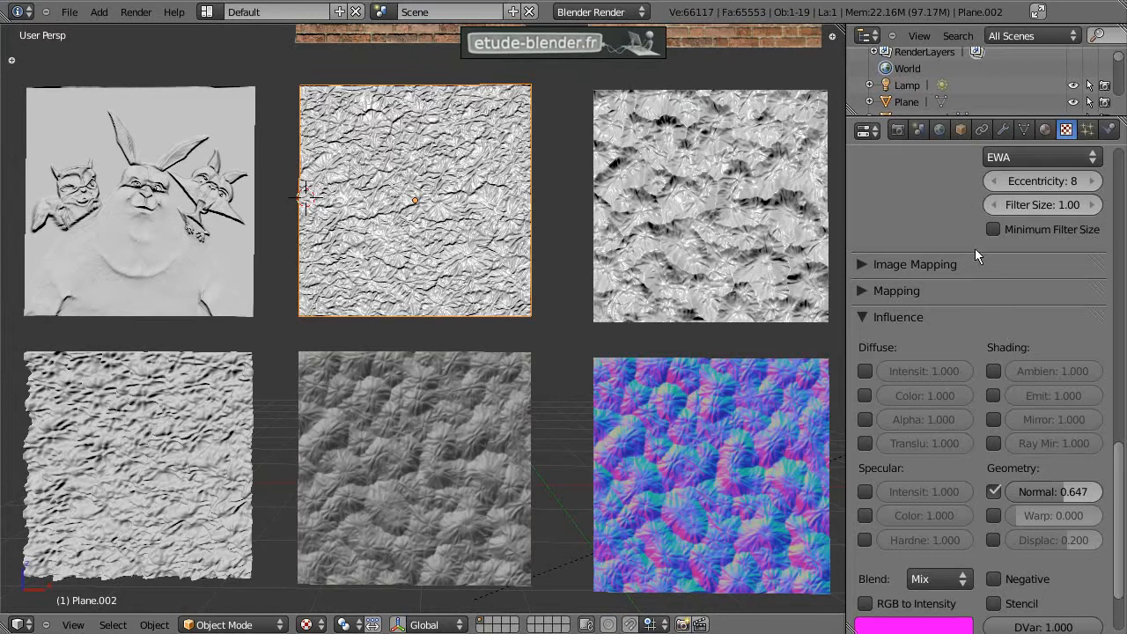
scroll(975, 256, "up", 10)
scroll(974, 273, "down", 8)
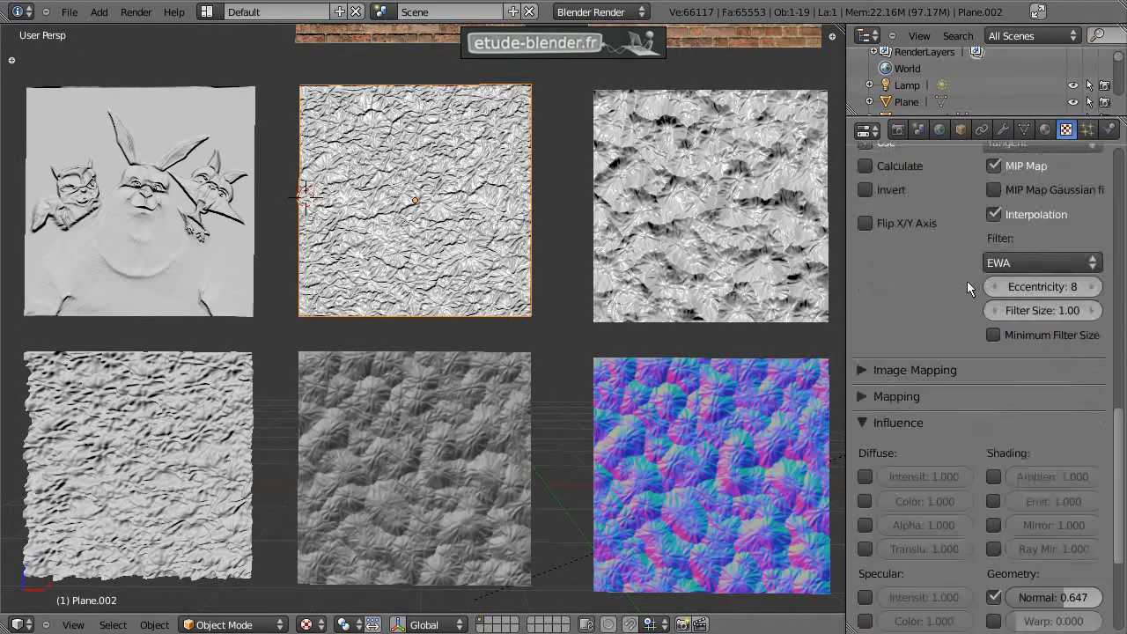
scroll(967, 281, "down", 5)
left_click(994, 423)
left_click(994, 425)
left_click_drag(1059, 426, 1059, 427)
scroll(477, 71, "up", 4)
Try a trackball rotation of the bump-mapped plane to examine how its relief reacts to the light, and cancel it
middle_click_drag(478, 64, 499, 302, "shift")
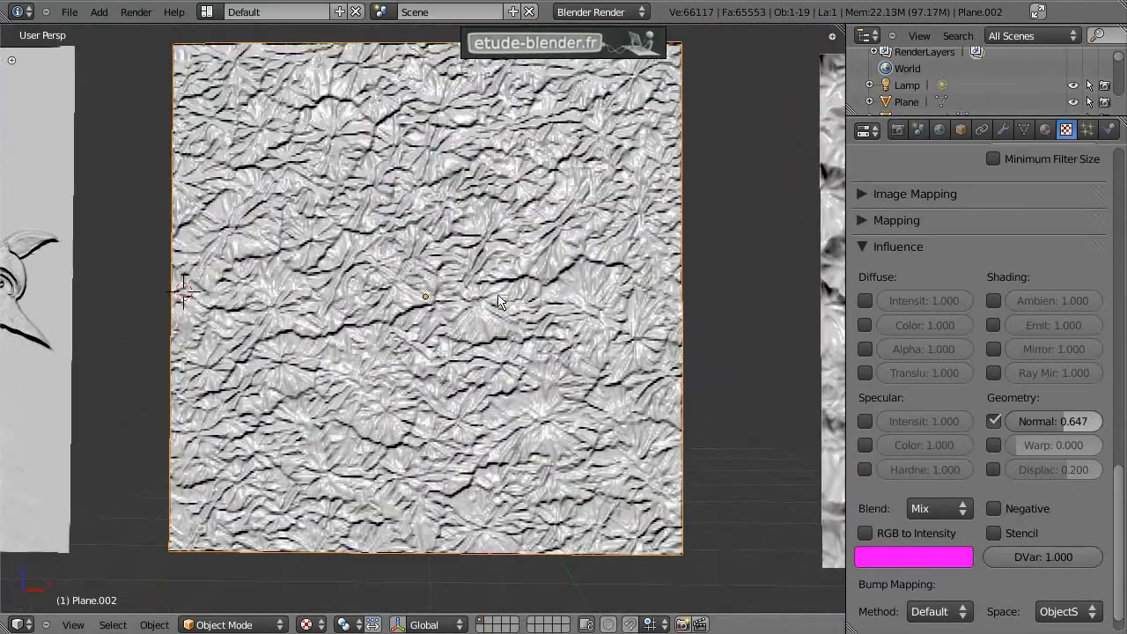
key("r")
key("Escape")
key("r")
key("r")
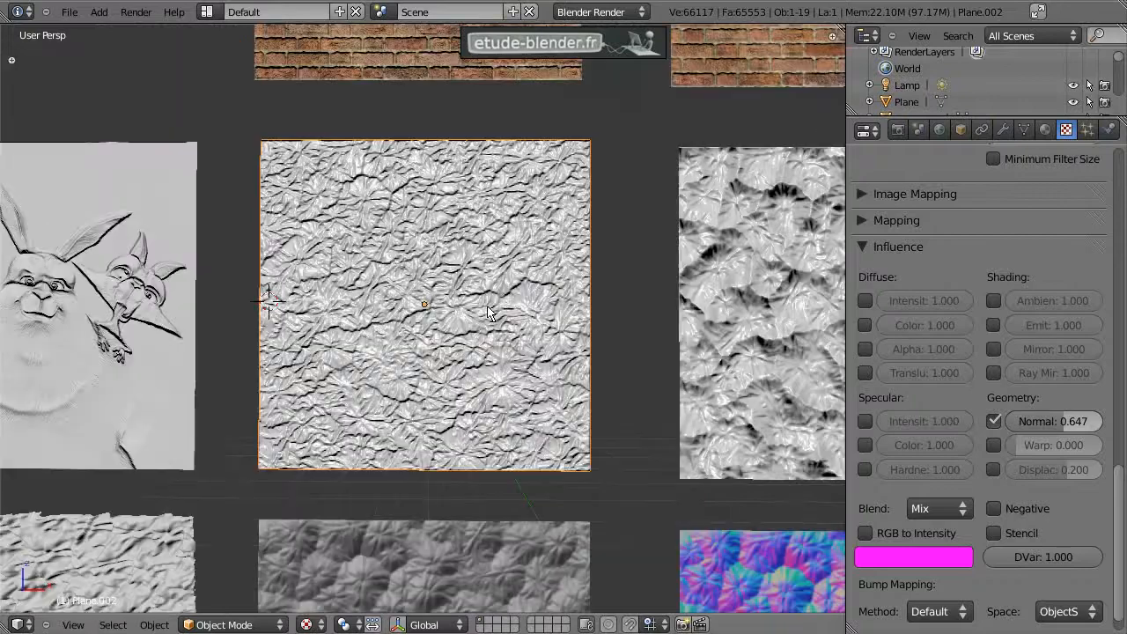
scroll(431, 304, "down", 2)
scroll(432, 304, "up", 3)
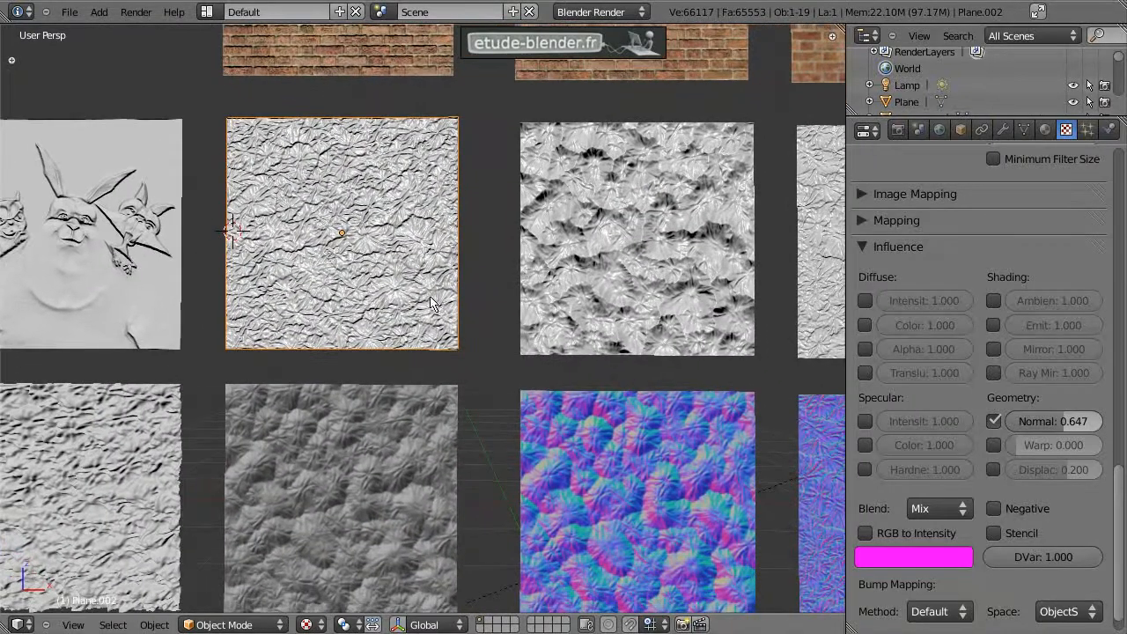
Select the plane showing the coarse blue-violet normal map and examine its colours up close
middle_click_drag(454, 305, 406, 266, "shift")
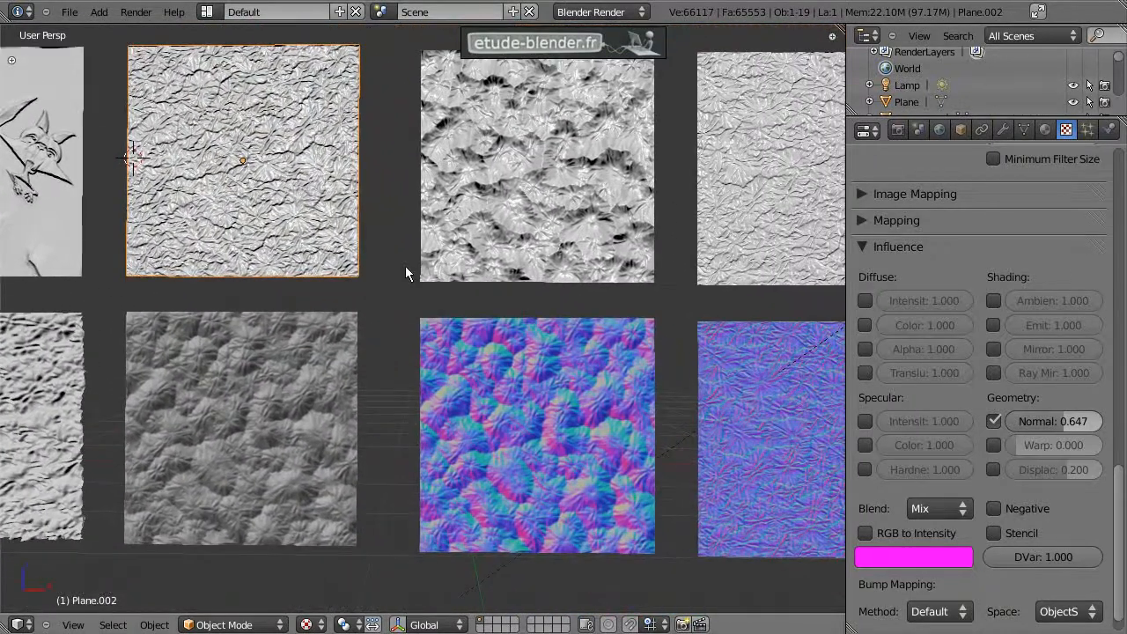
right_click(512, 403)
middle_click_drag(554, 404, 508, 349, "shift")
scroll(540, 385, "up", 1)
scroll(524, 368, "up", 1)
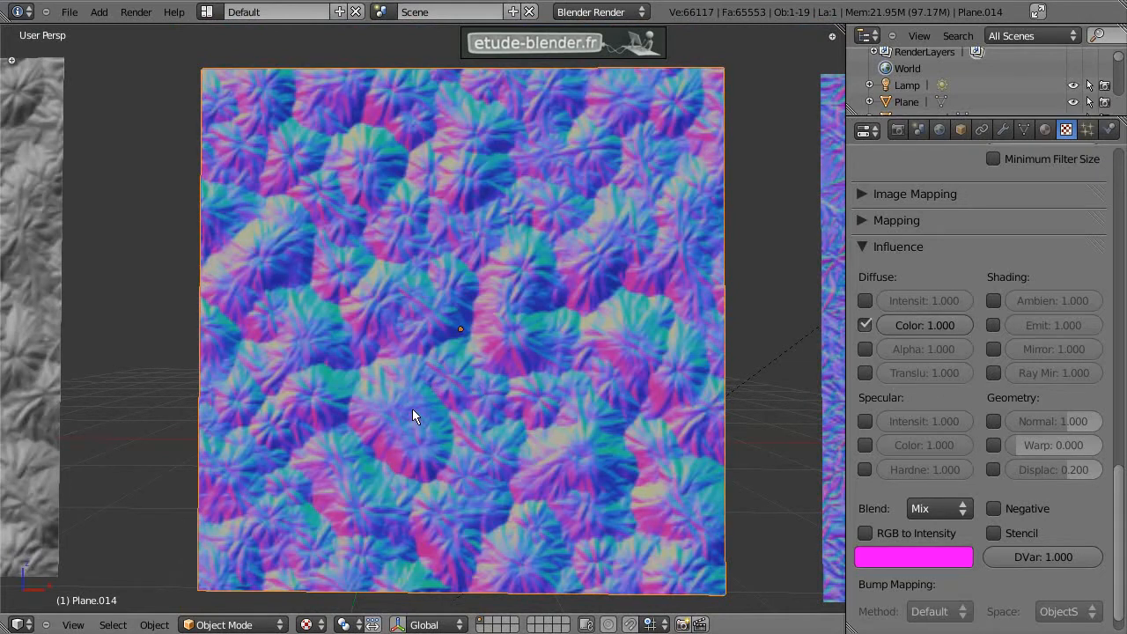
scroll(447, 363, "down", 2)
scroll(450, 364, "up", 2)
scroll(461, 371, "down", 2)
middle_click_drag(481, 299, 450, 417, "shift")
Select the normal-mapped plane above the coarse colour map and toggle its Normal influence off and on
right_click(451, 387)
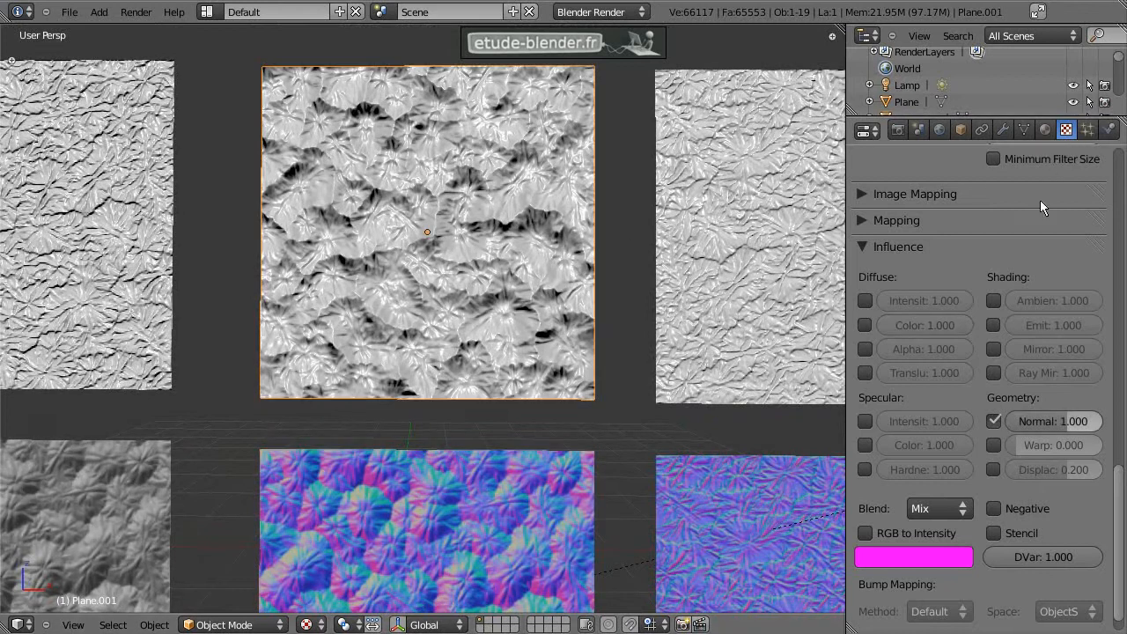
scroll(955, 352, "down", 1)
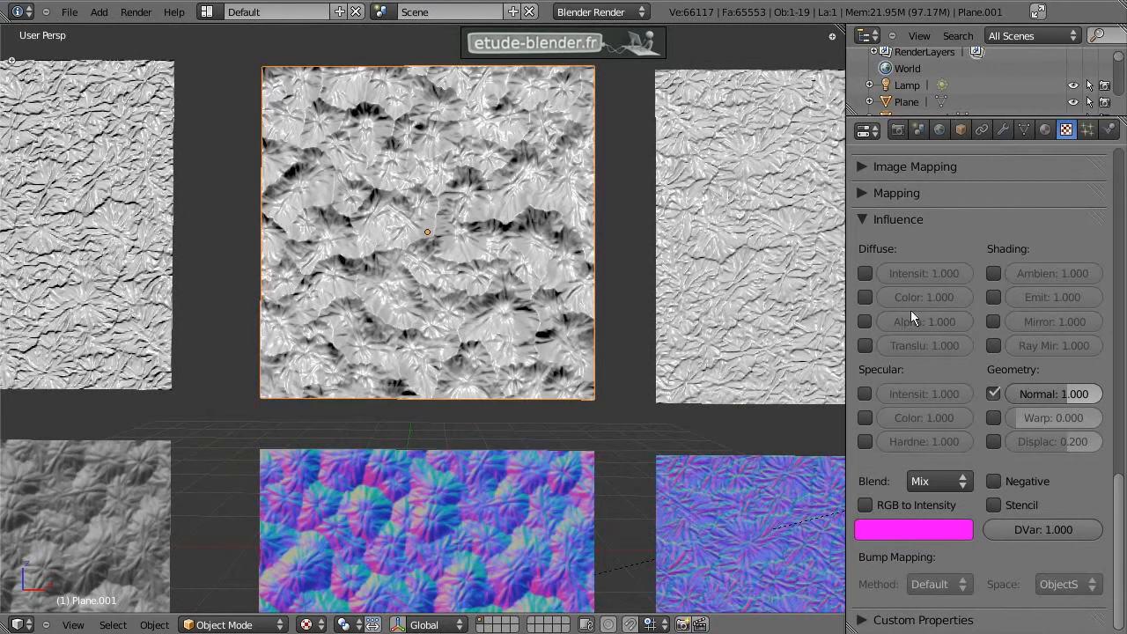
left_click(993, 395)
left_click(994, 395)
Switch the texture's Normal Map image sampling option off and back on to compare both shadings
scroll(994, 325, "up", 6)
scroll(991, 326, "up", 6)
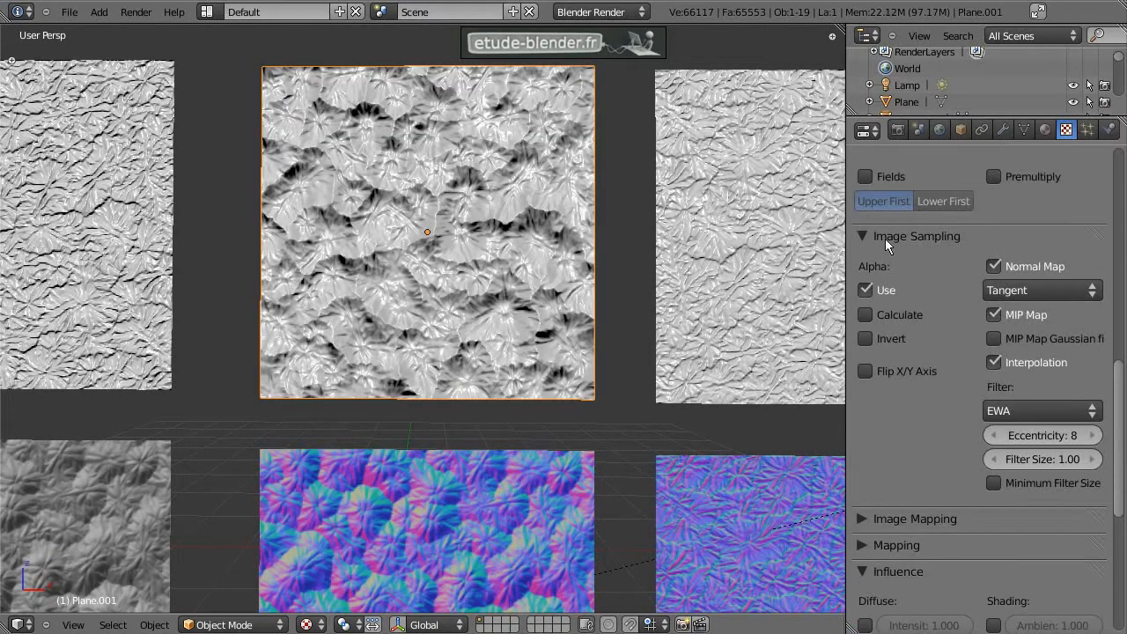
left_click(995, 267)
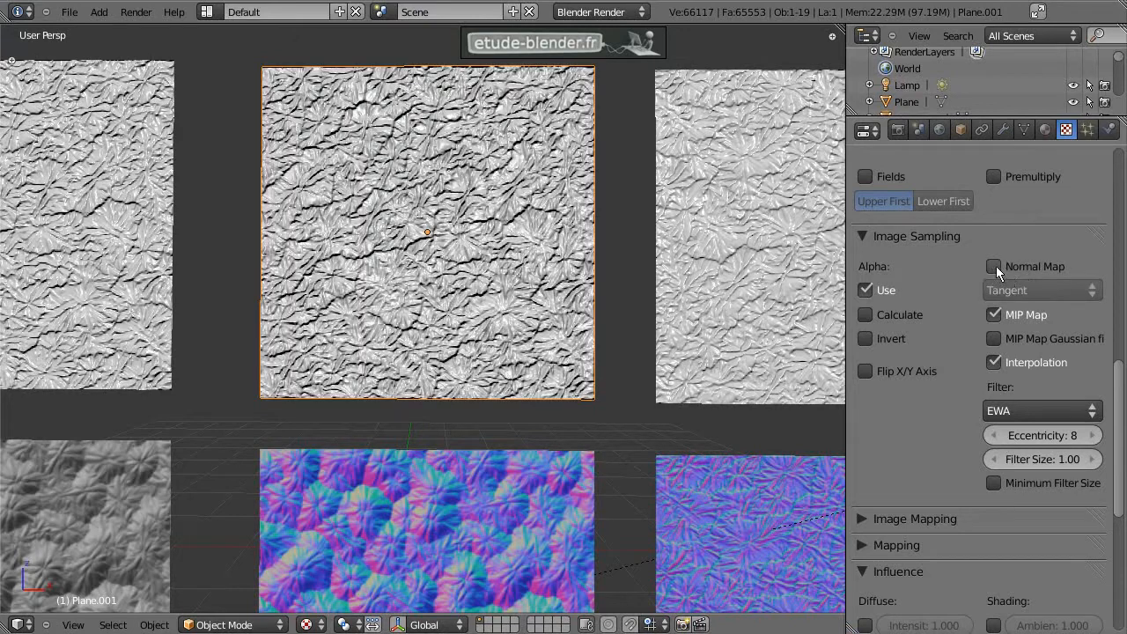
left_click(995, 266)
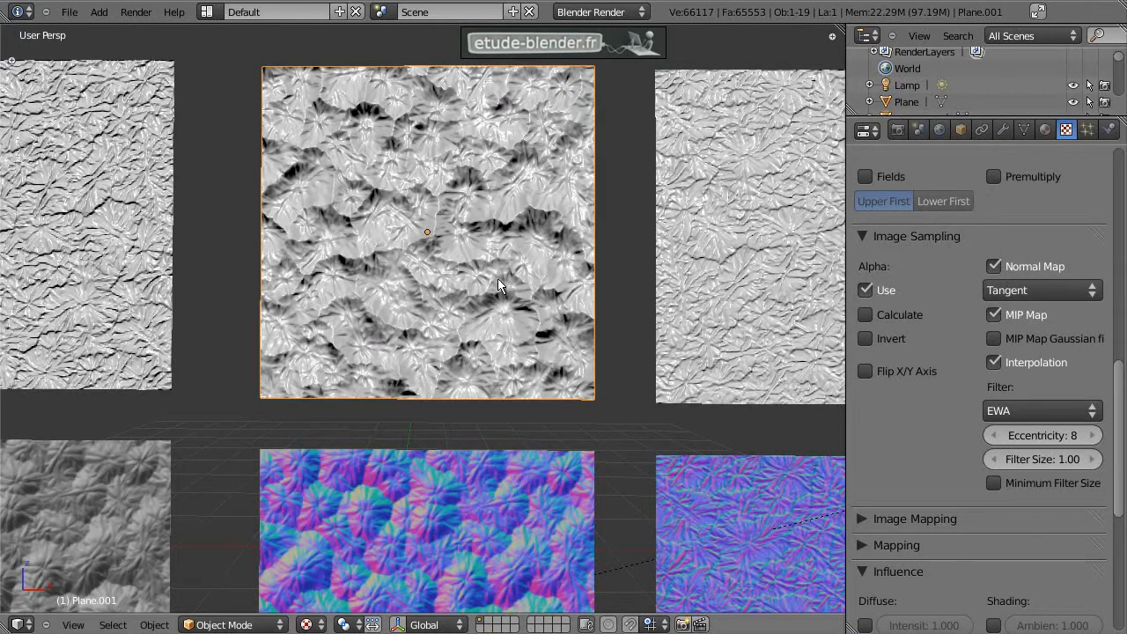
Try a Normal influence of 1.941 on the normal-mapped plane and set it back to 1.000
middle_click_drag(498, 279, 477, 224, "shift")
scroll(958, 435, "down", 3)
scroll(992, 344, "up", 3)
scroll(982, 390, "down", 6)
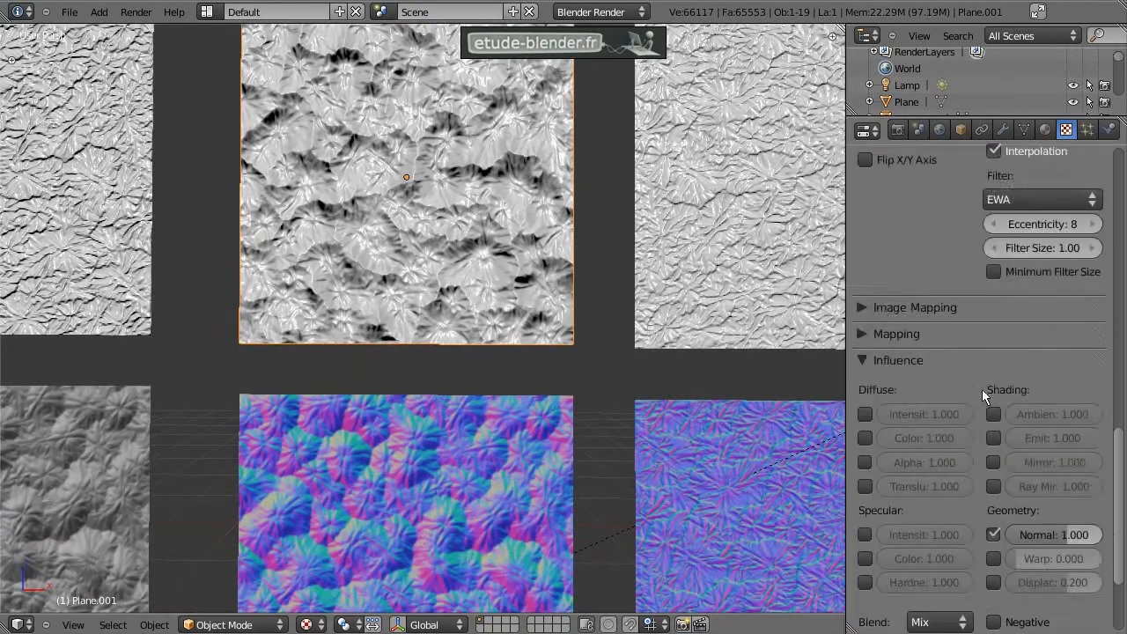
scroll(982, 389, "down", 4)
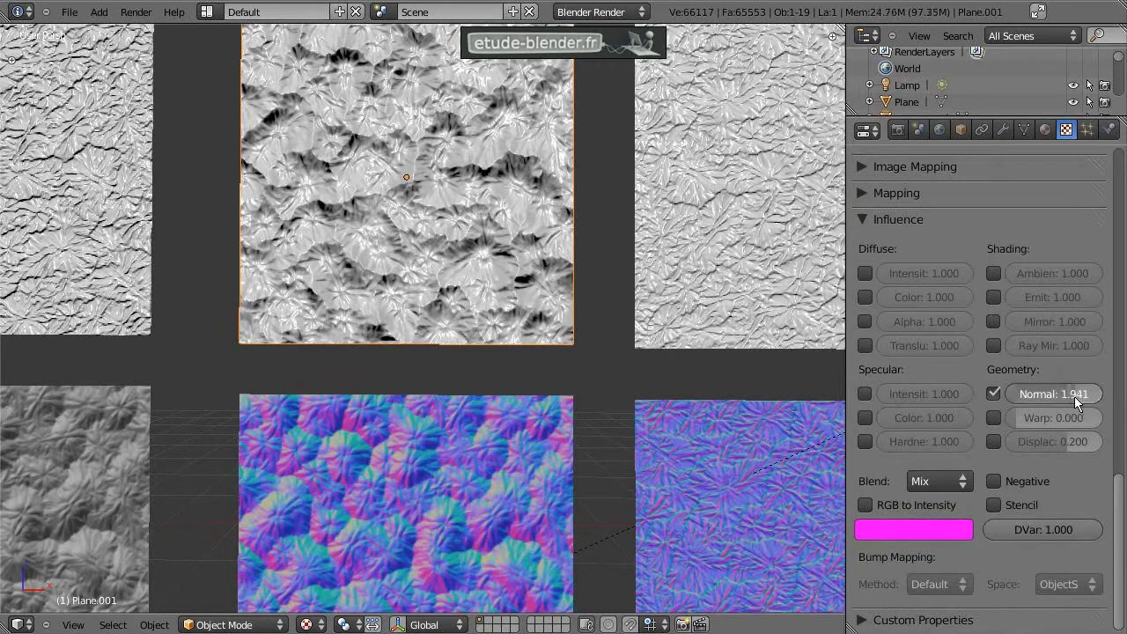
mouse_move(1082, 397)
left_mouse_down()
mouse_move(1033, 398)
mouse_move(1066, 400)
mouse_move(1051, 395)
left_mouse_up()
key("Return")
Try a trackball rotation of the normal-mapped plane to examine its shading from close up, and cancel it
scroll(580, 320, "up", 2)
middle_click_drag(578, 313, 566, 323, "shift")
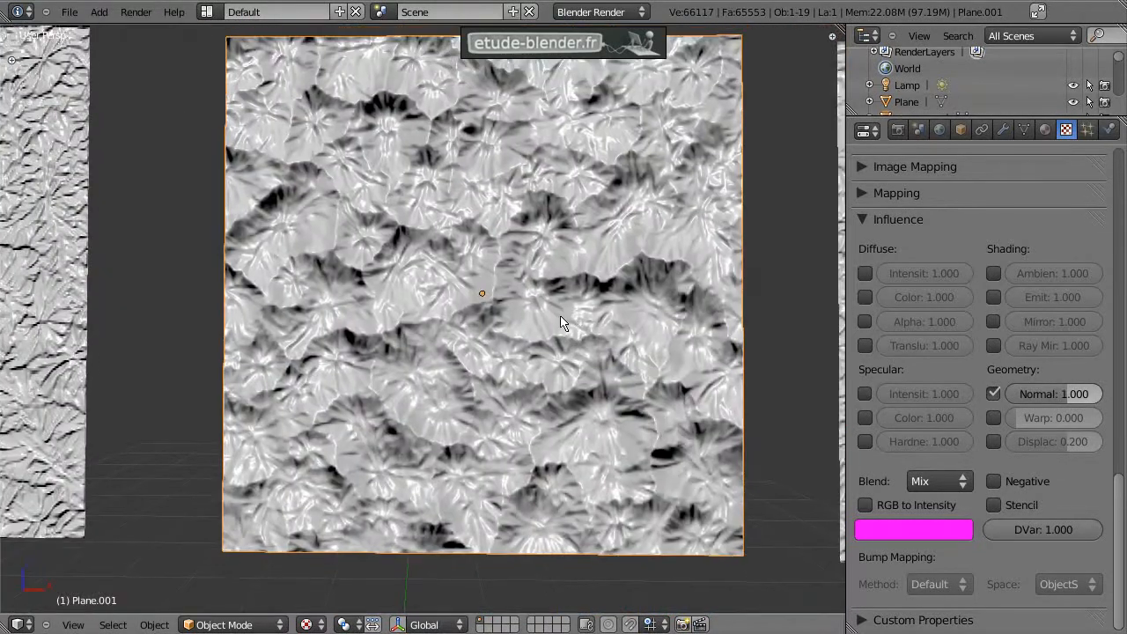
key("r")
key("r")
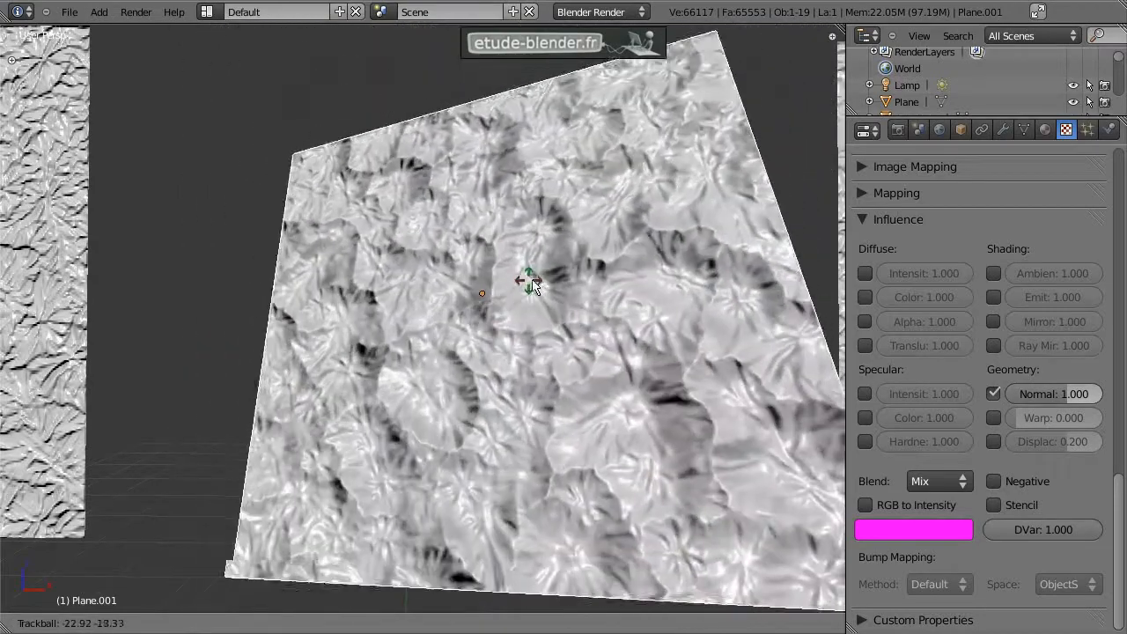
right_click(531, 282)
Try moving the normal-mapped plane's lower-right corner vertex in Edit Mode, cancel it and return to Object Mode
key("Tab")
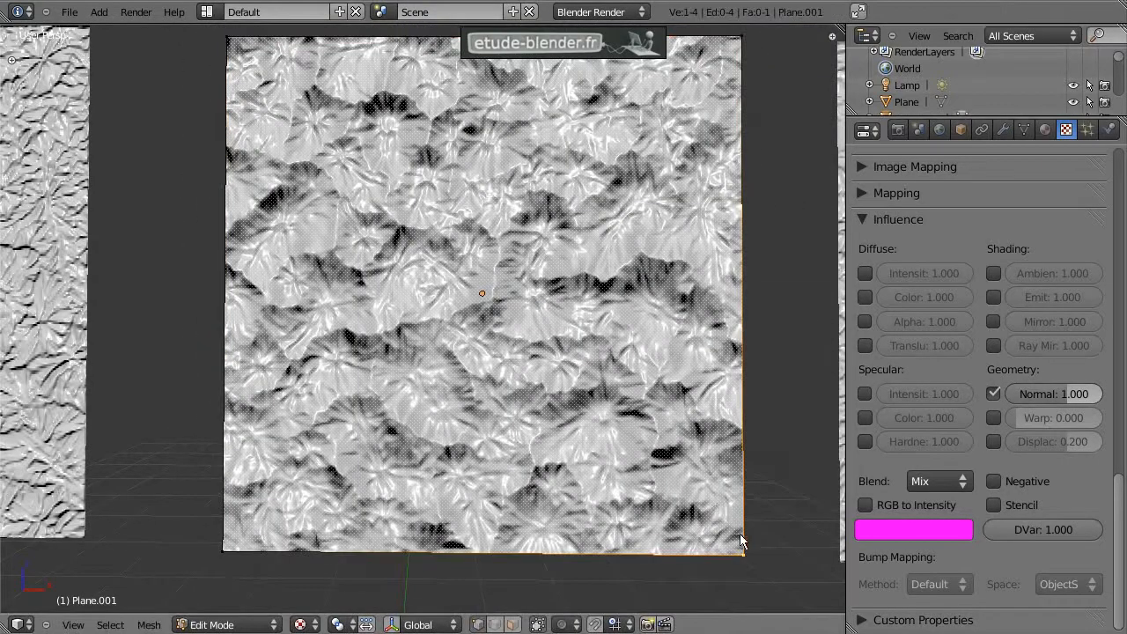
right_click_drag(740, 541, 467, 225)
key("Escape")
key("Tab")
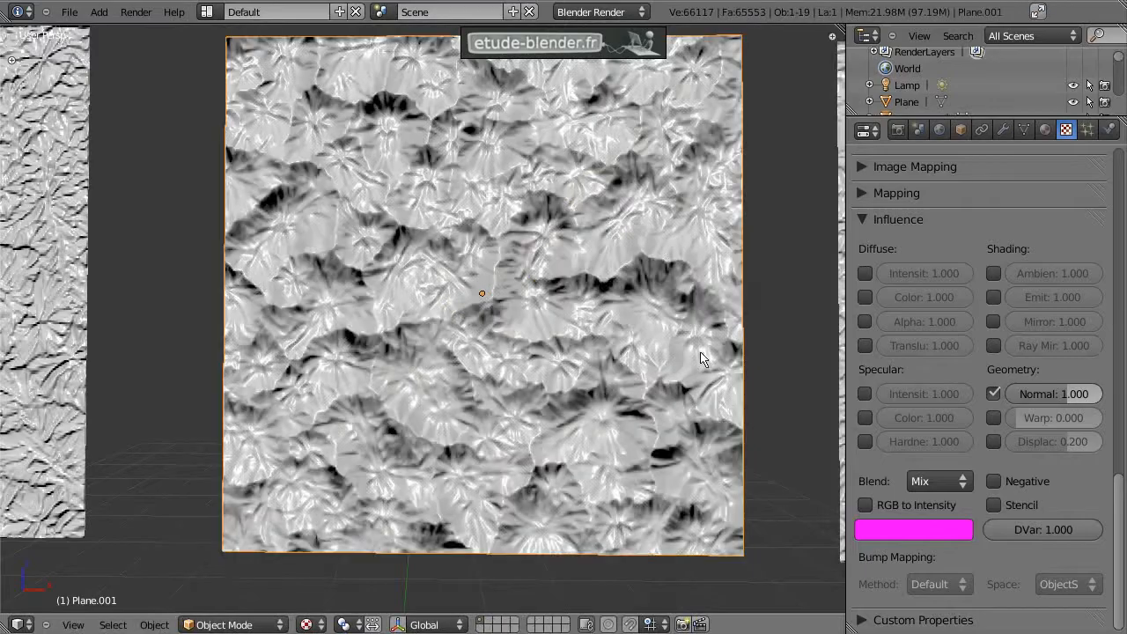
Tilt the normal-mapped plane once more with a trackball rotation to compare its highlights, and cancel the rotation
key("r")
key("r")
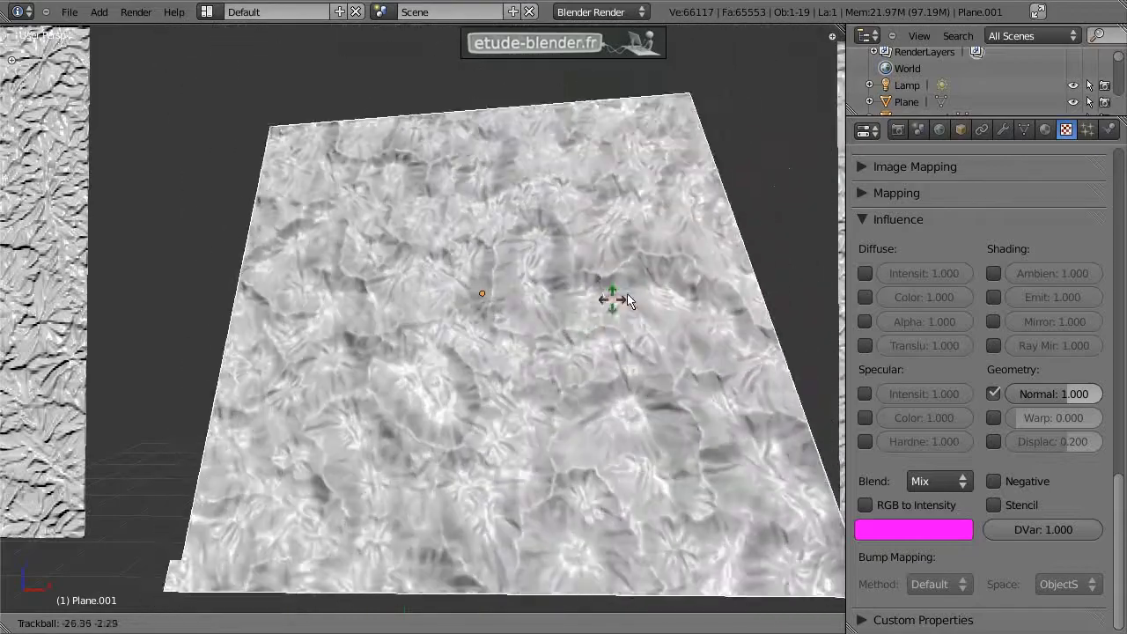
key("Escape")
scroll(592, 402, "down", 6)
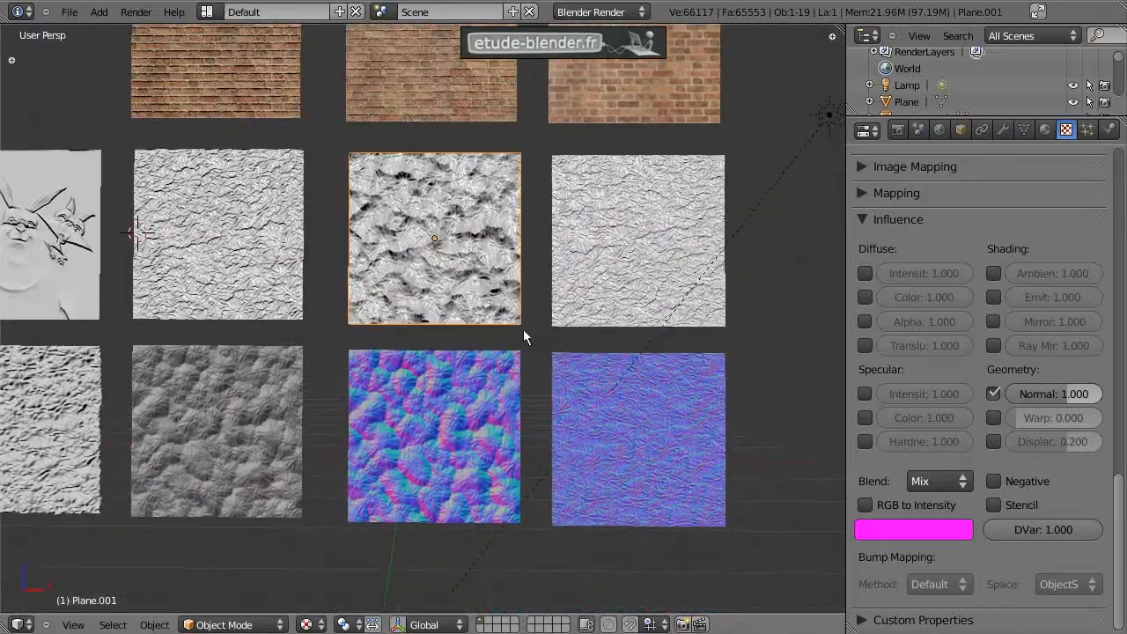
Select the grey bump map plane in the lower row and compare it with the neighbouring normal map planes up close
middle_click_drag(500, 310, 534, 334, "shift")
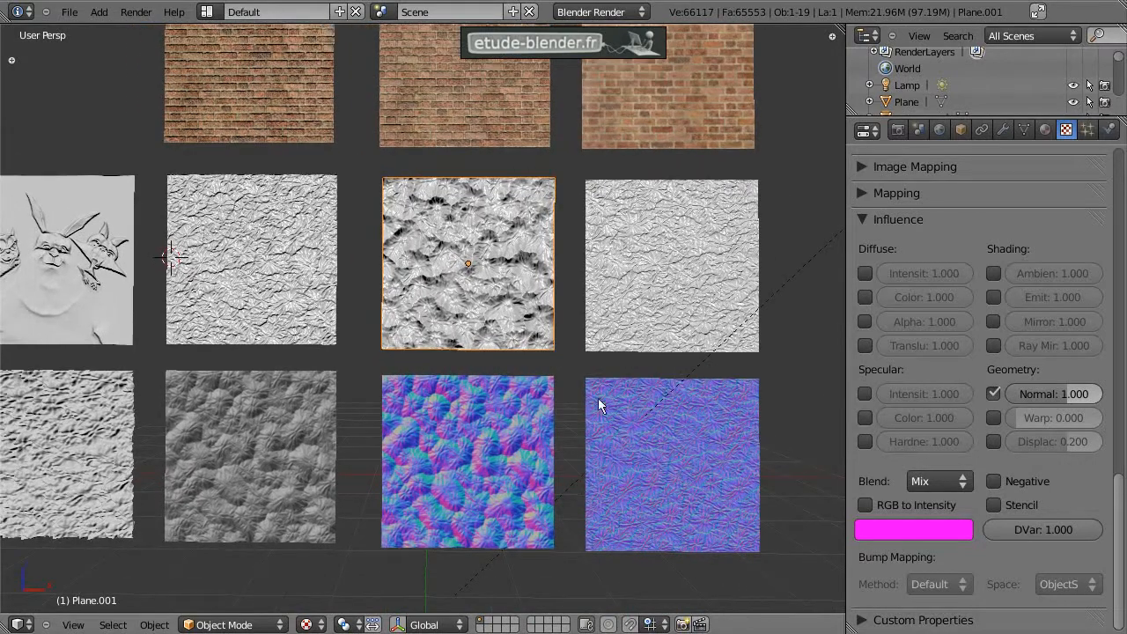
scroll(622, 417, "up", 1)
middle_click_drag(622, 418, 574, 358, "shift")
middle_click_drag(320, 351, 366, 351, "shift")
right_click(241, 347)
middle_click_drag(233, 349, 286, 356, "shift")
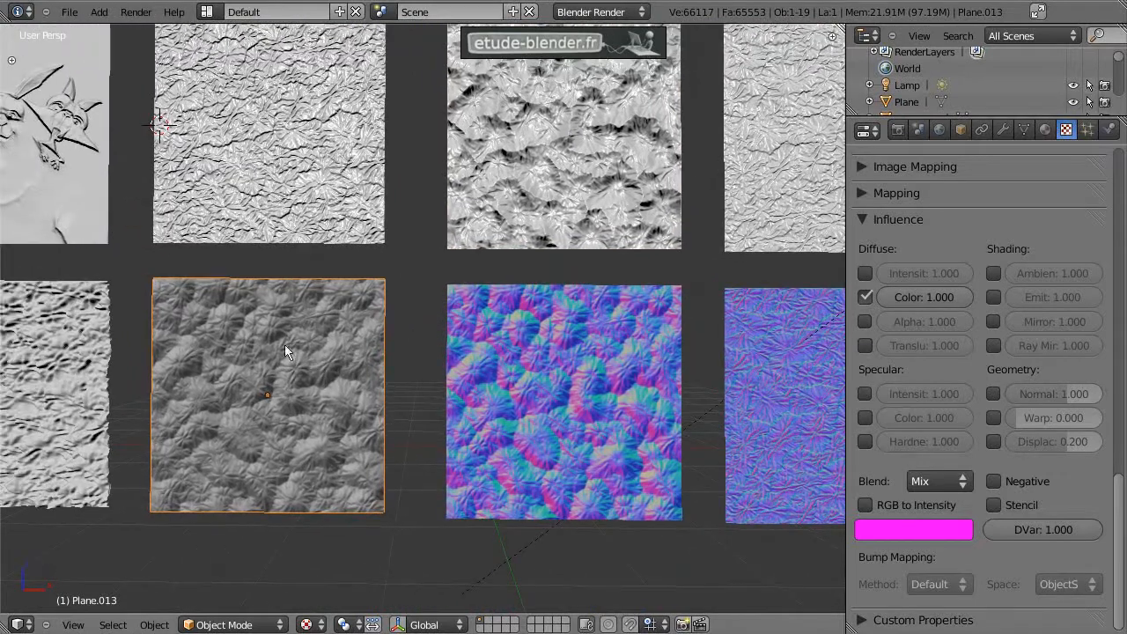
middle_click_drag(608, 384, 572, 389, "shift")
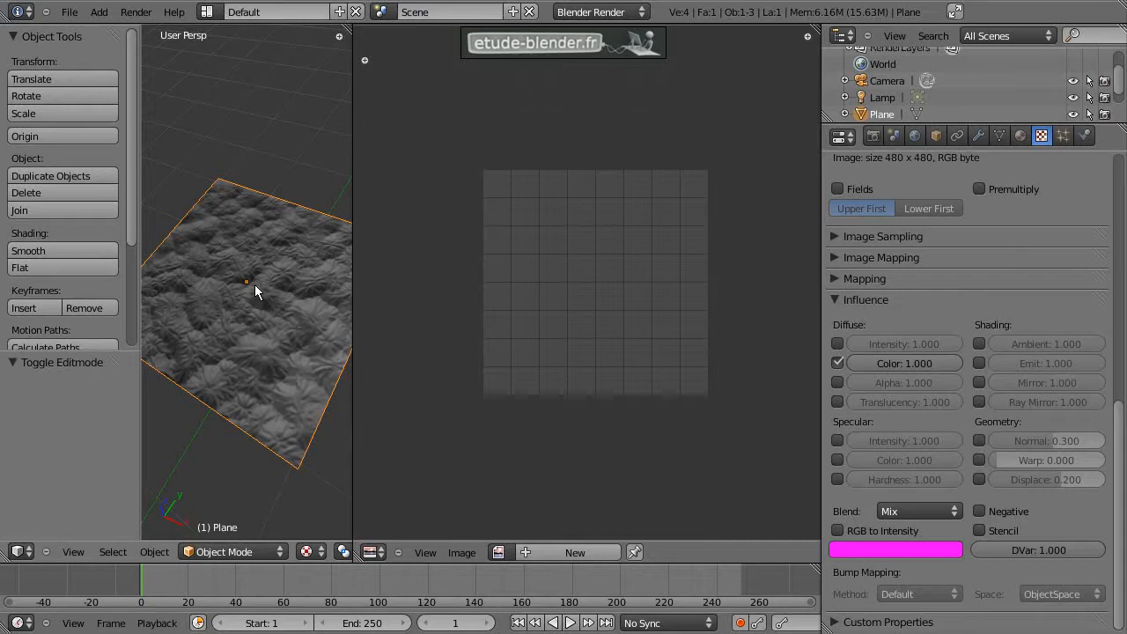
In the single-plane scene, view the textured plane in a maximized 3D view, restore the layout and widen the 3D view
middle_click_drag(255, 286, 269, 288, "shift")
key("ctrl+Up")
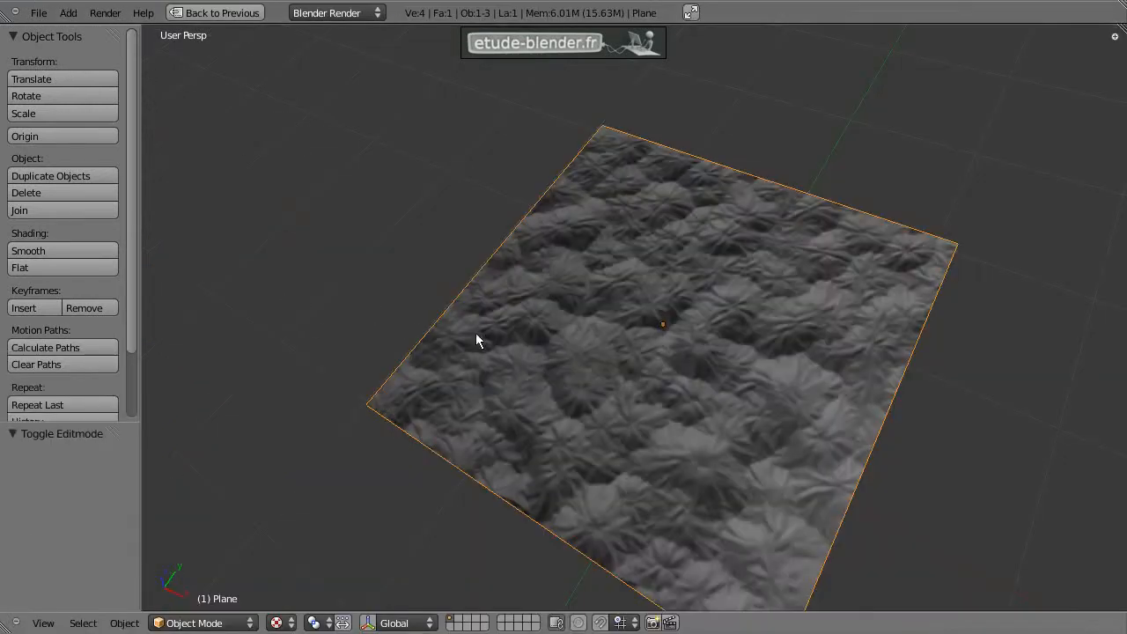
key("ctrl+Up")
left_click_drag(353, 275, 398, 275)
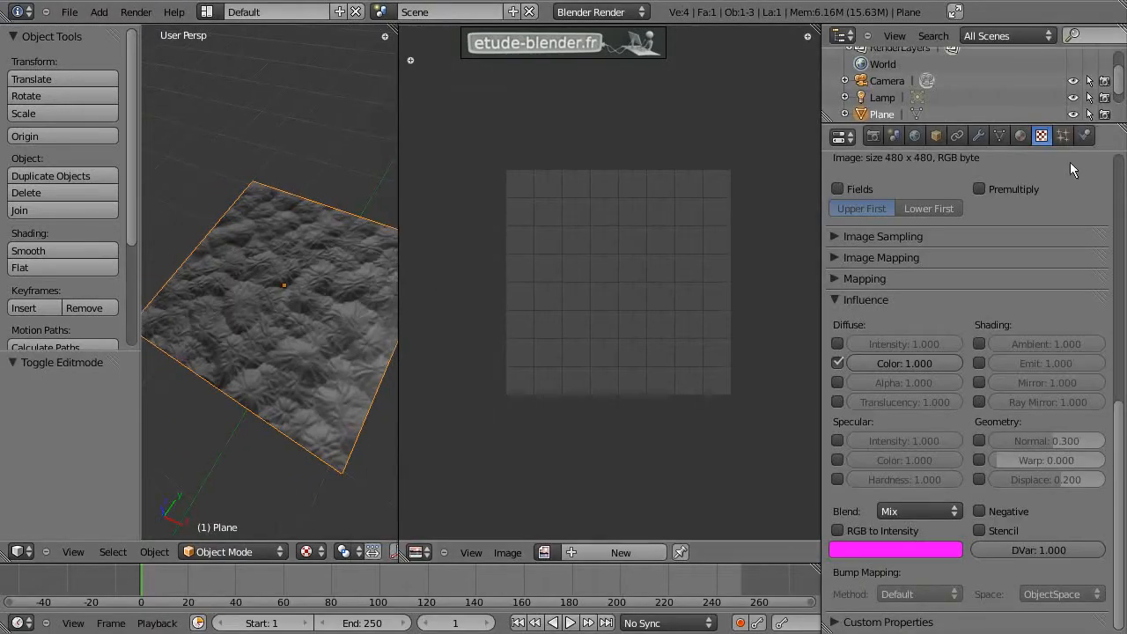
Review the plane's 2_BumpMap.png texture, enable its Normal influence and set it to 0.378
scroll(987, 330, "up", 15)
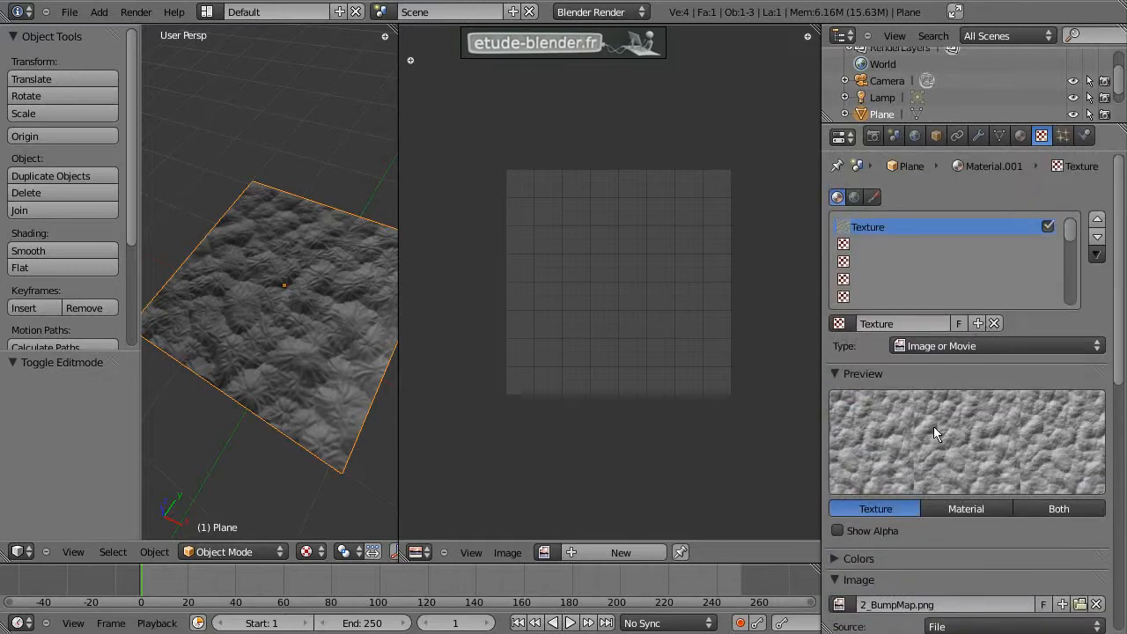
scroll(988, 416, "down", 12)
left_click(980, 442)
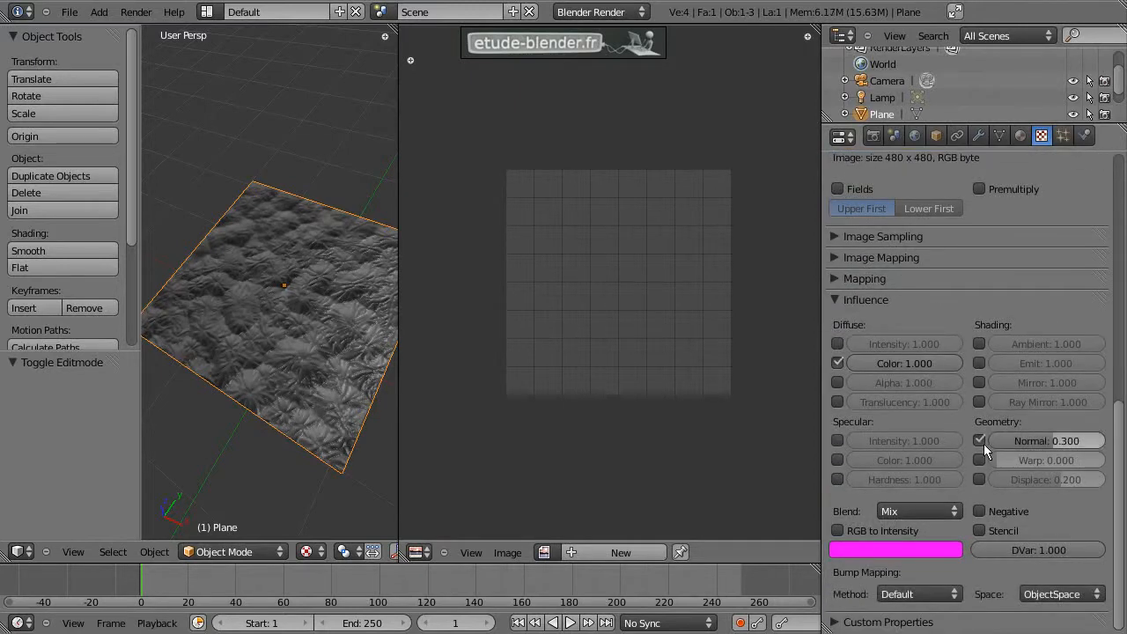
left_click_drag(1055, 443, 1051, 447)
Enter Edit Mode on the plane, unlink the old image in the UV editor and unwrap the mesh
key("Tab")
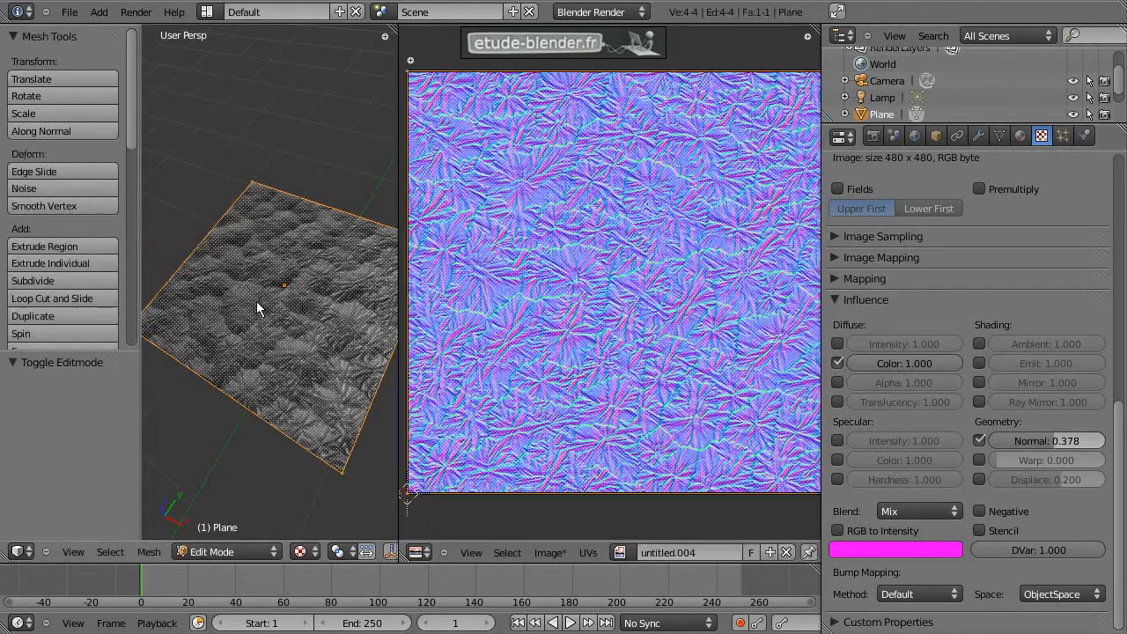
left_click(784, 553)
middle_click_drag(276, 332, 268, 289)
key("u")
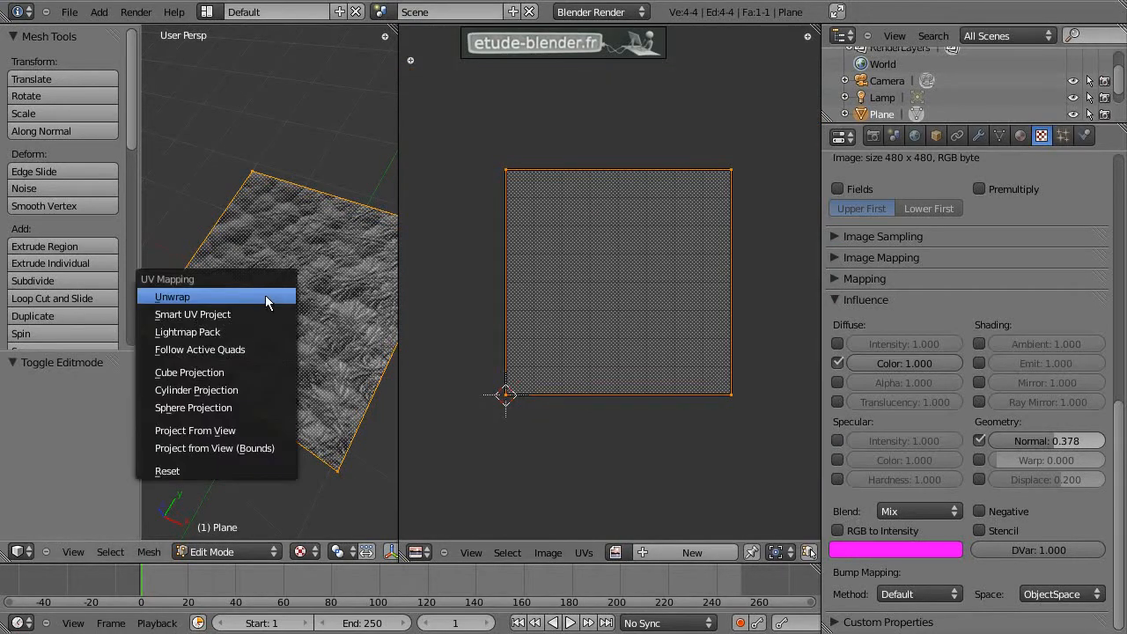
left_click(260, 299)
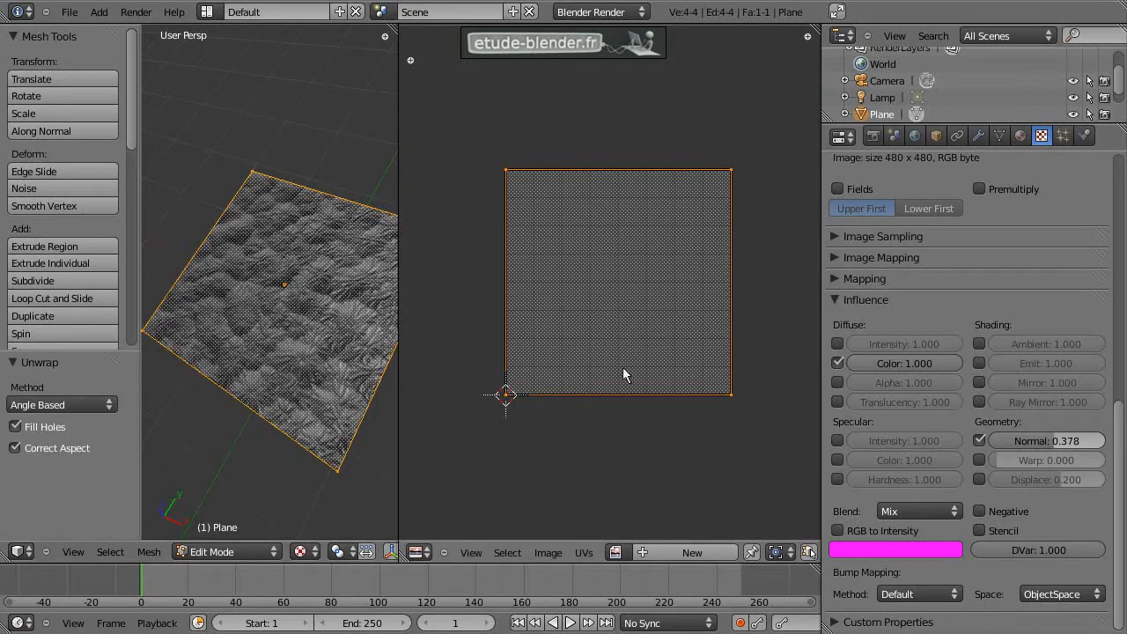
Create a new 480 x 480 image for the unwrapped plane and return to Object Mode
left_click(684, 552)
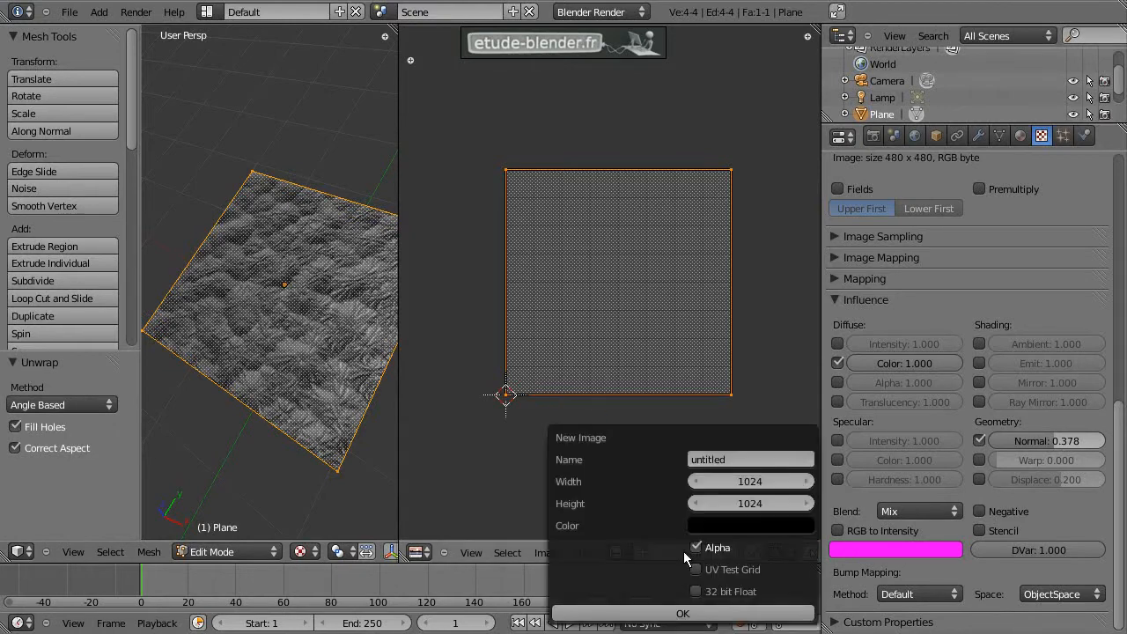
left_click(751, 476)
type("480")
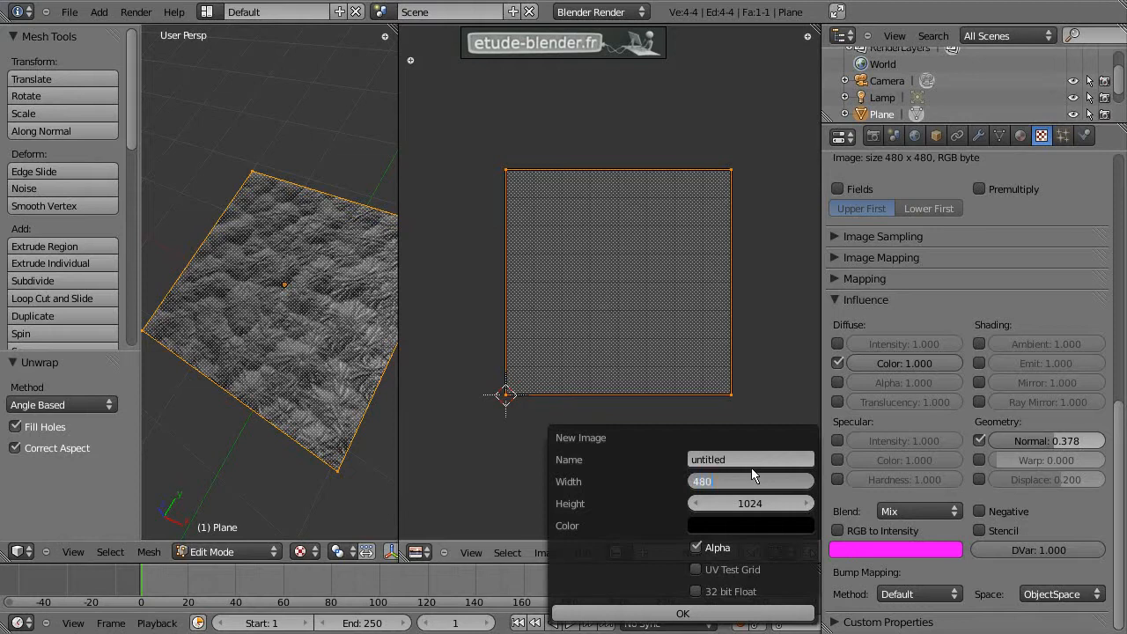
key("Tab")
type("480")
key("Return")
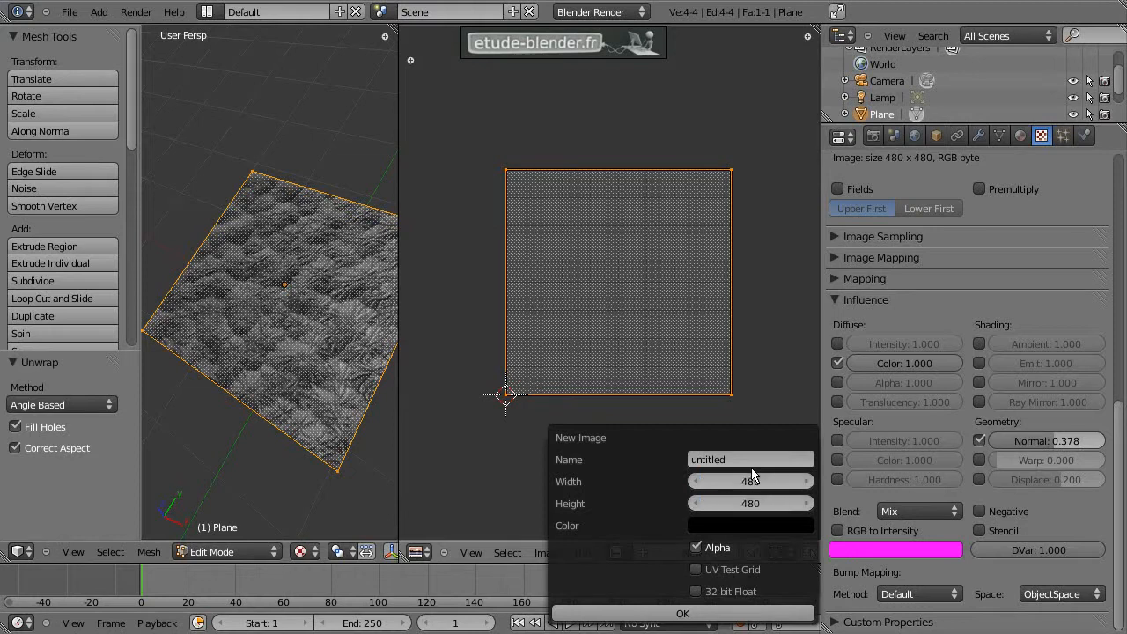
left_click(684, 614)
key("Tab")
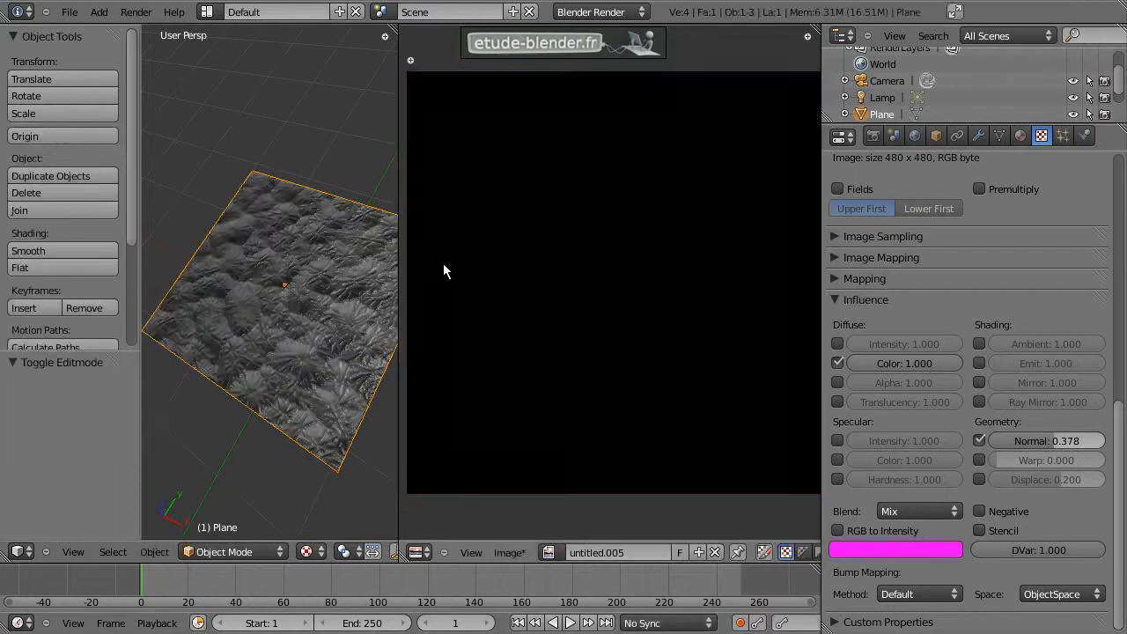
Bake the plane into the new image with the bake mode set to Normals in Tangent space
left_click(873, 136)
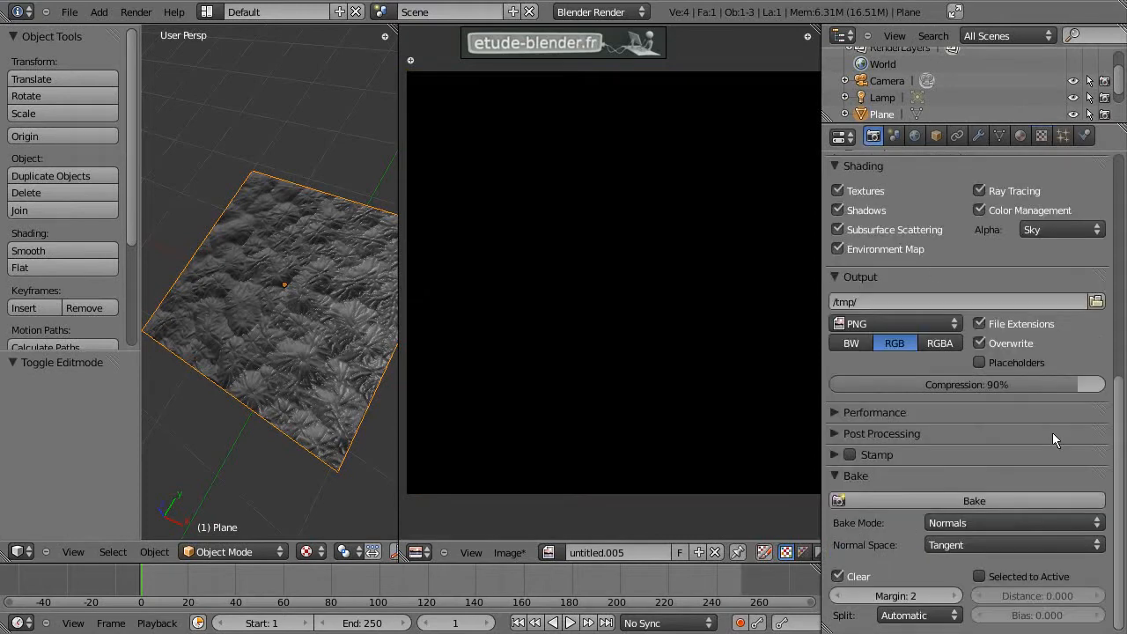
left_click(953, 523)
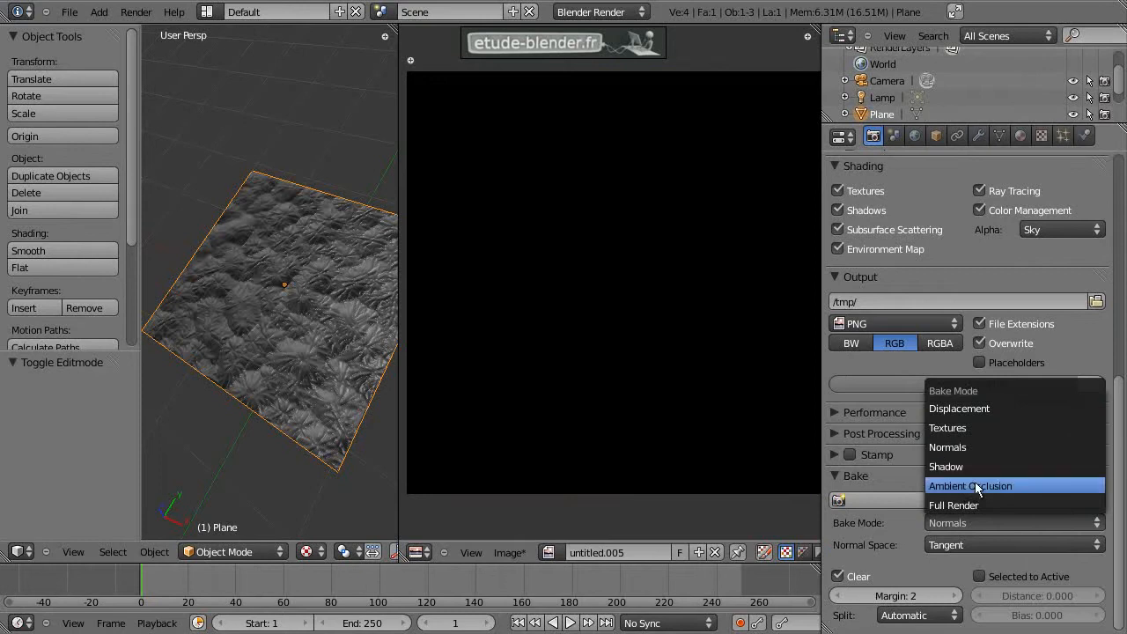
left_click(972, 505)
left_click(967, 522)
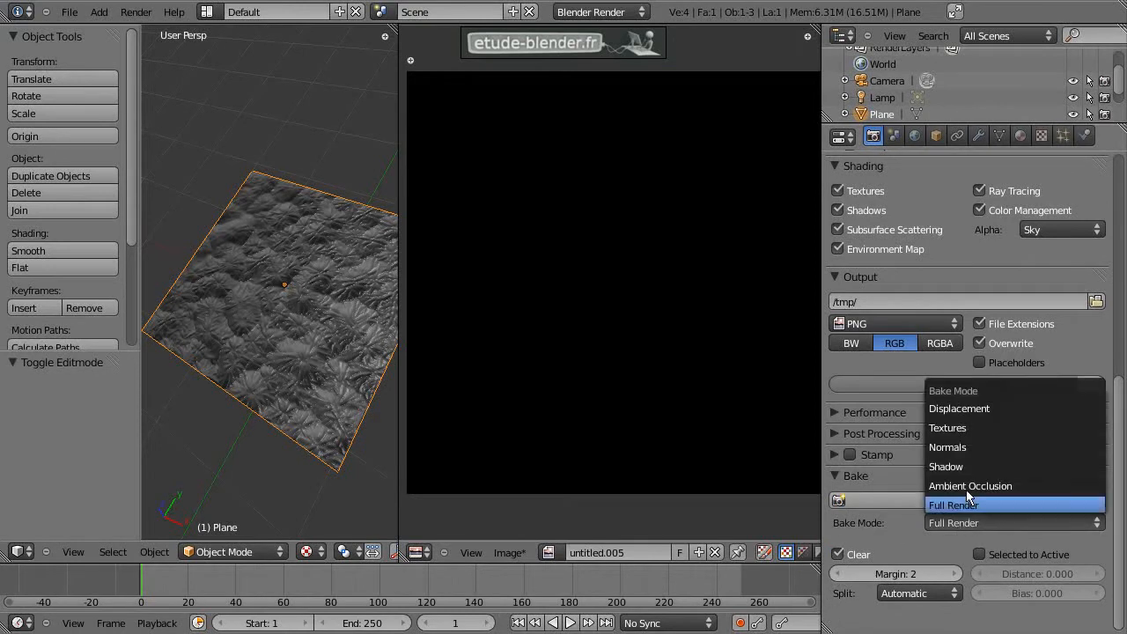
left_click(964, 450)
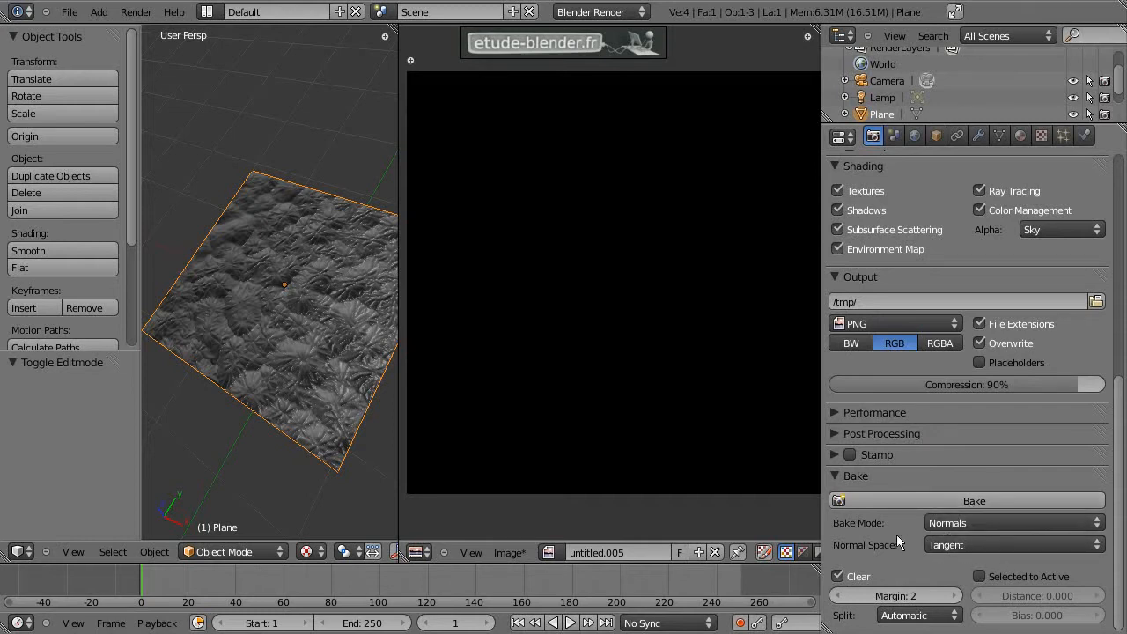
left_click(909, 499)
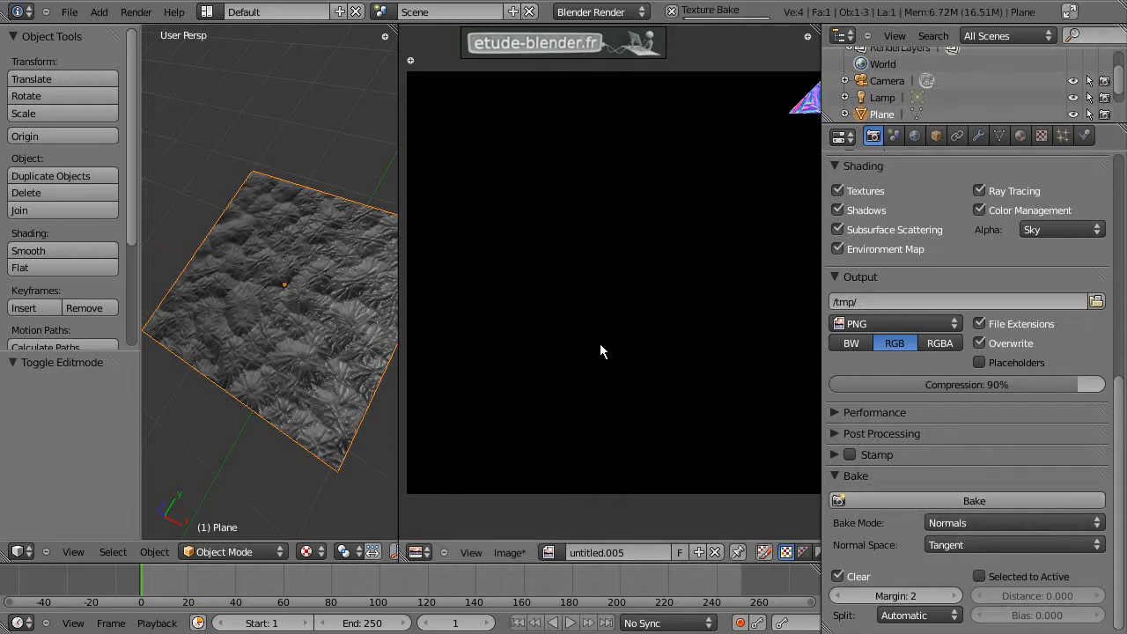
middle_click_drag(297, 313, 251, 333)
mouse_move(654, 283)
middle_mouse_down()
mouse_move(631, 280)
mouse_move(644, 282)
middle_mouse_up()
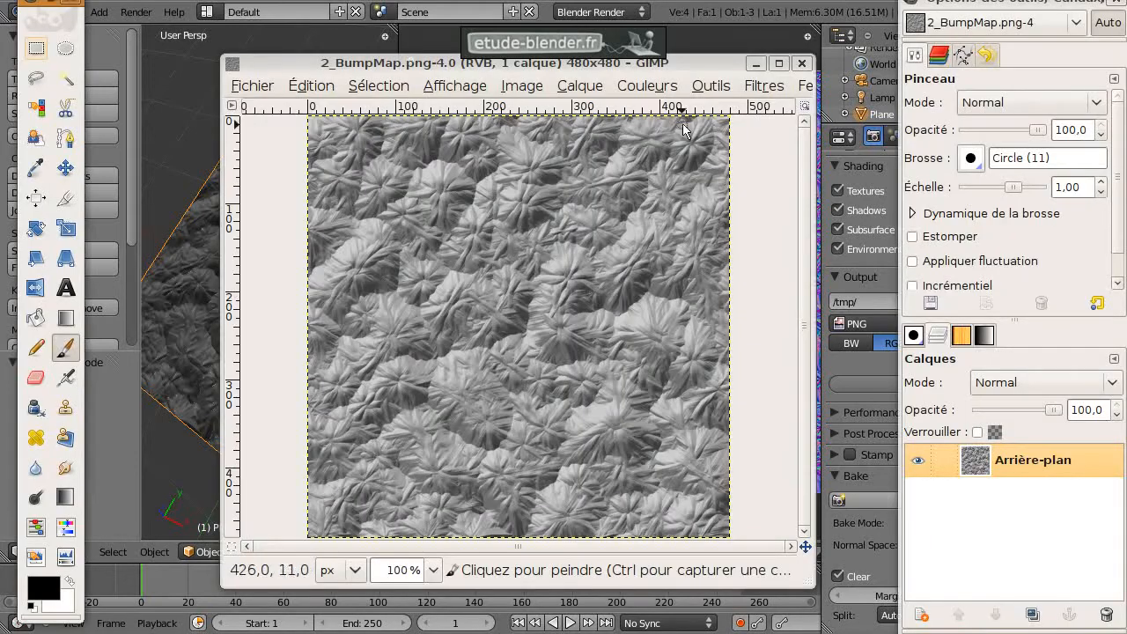
Open GIMP's Normalmap filter on 2_BumpMap.png, with the 9x9 filter and a scale of 14
left_click(763, 85)
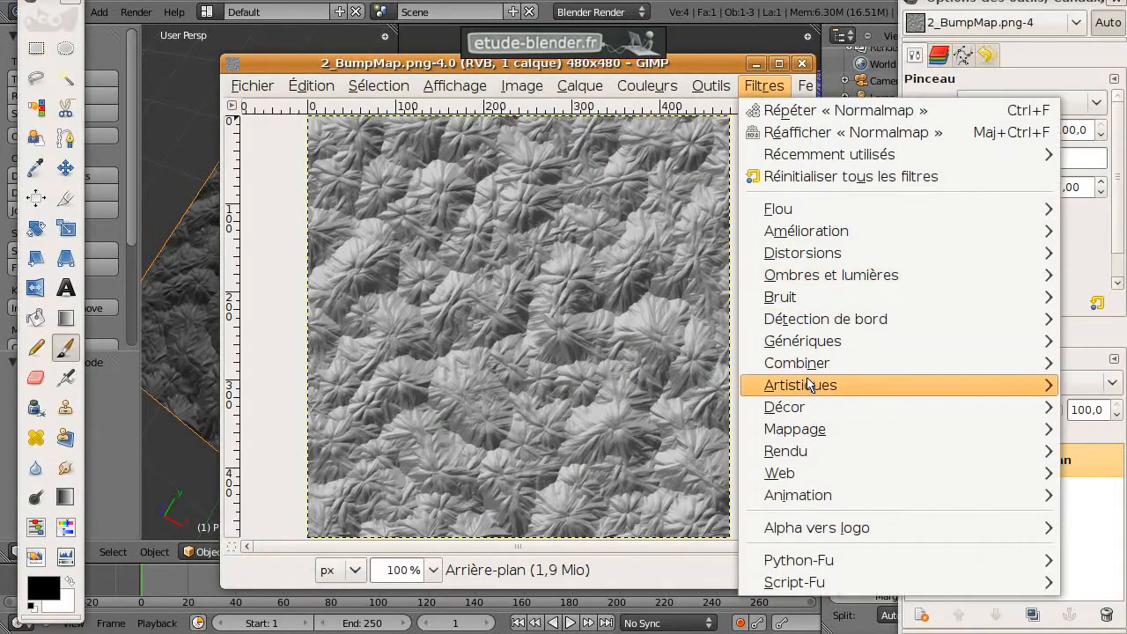
mouse_move(793, 429)
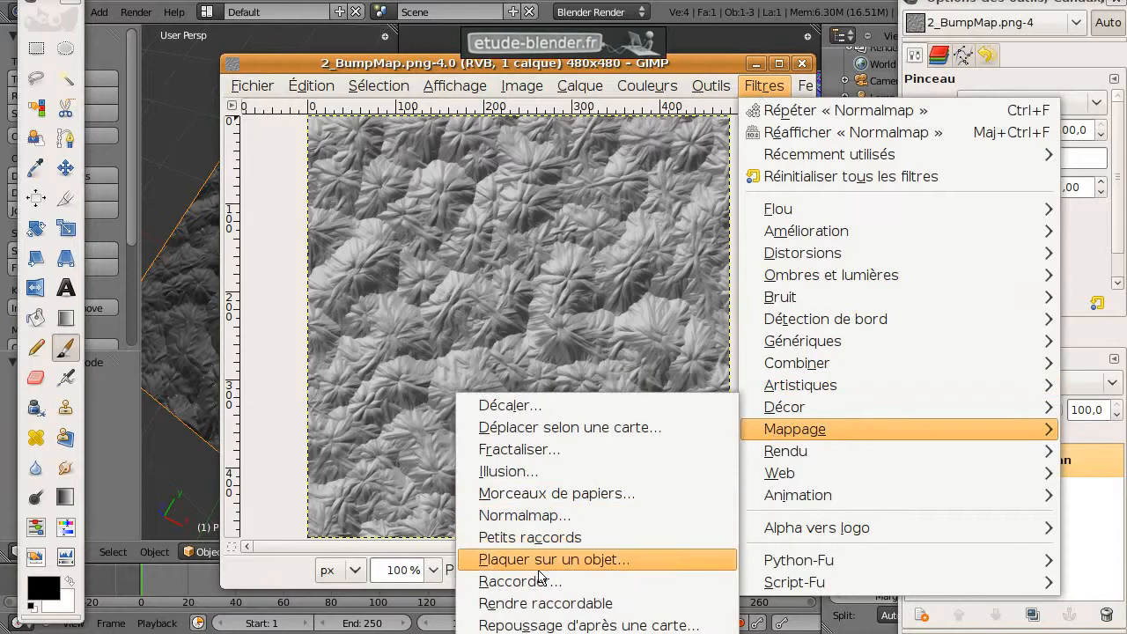
left_click(579, 515)
left_click_drag(519, 25, 591, 152)
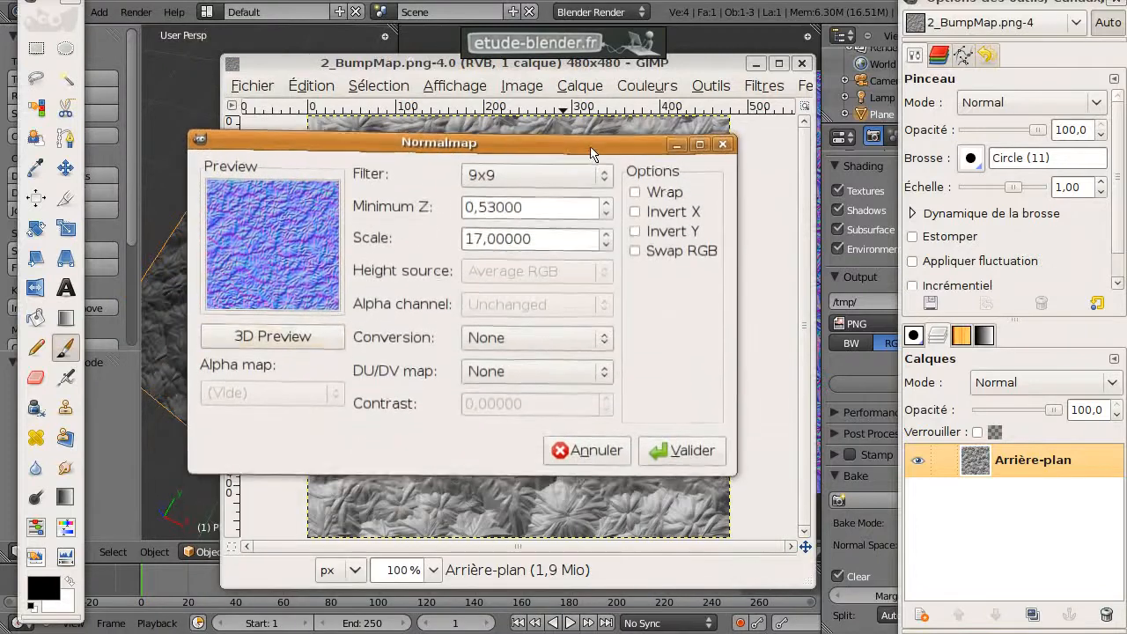
left_click(503, 174)
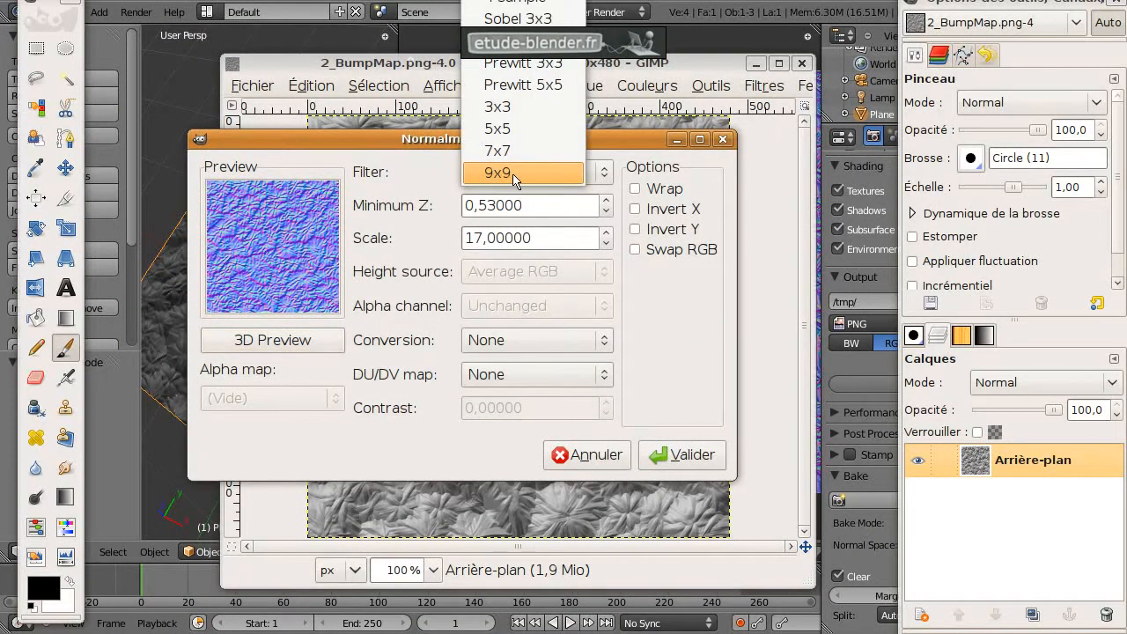
left_click(516, 173)
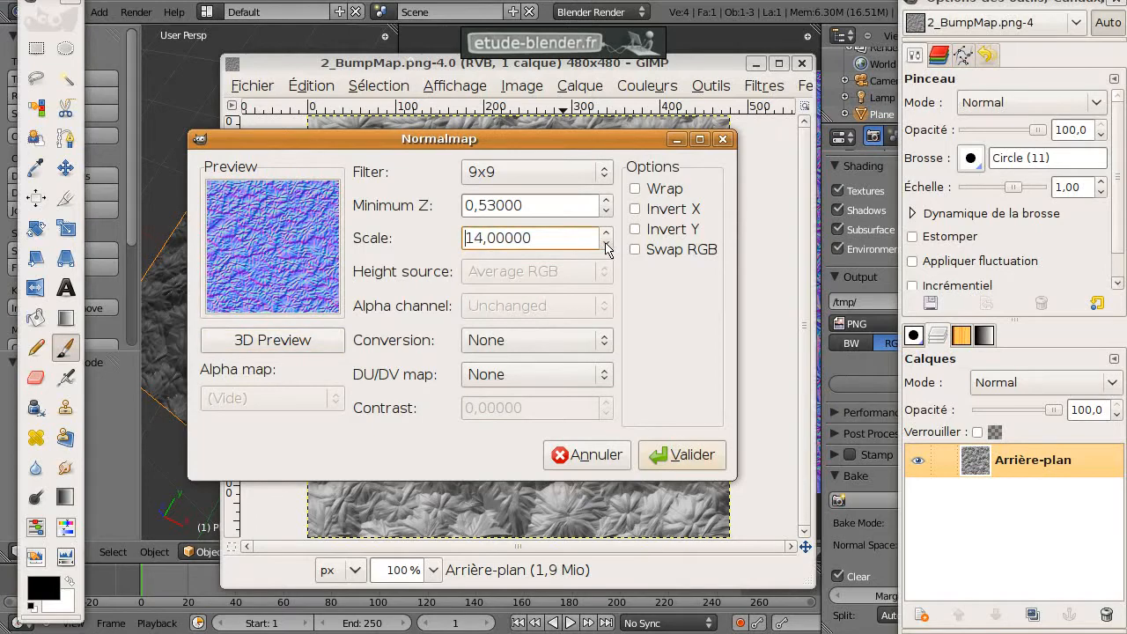
Check the normal map in the 3D preview by rotating the quad, close the preview and apply the Normalmap filter
left_click(308, 344)
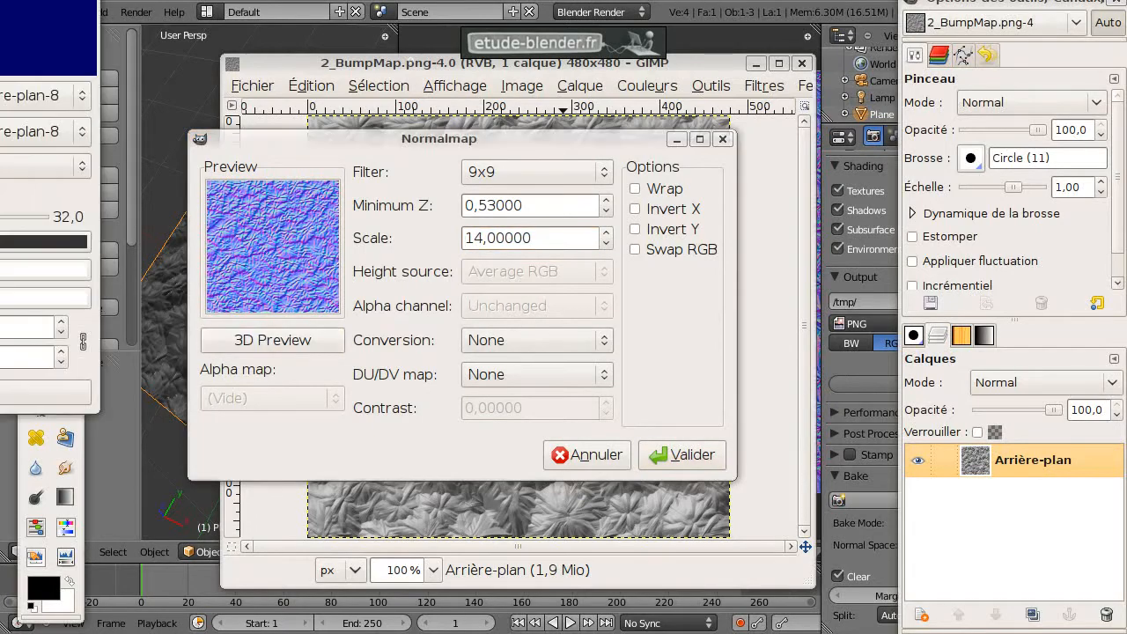
left_click_drag(0, 0, 937, 47)
right_click_drag(916, 212, 903, 186)
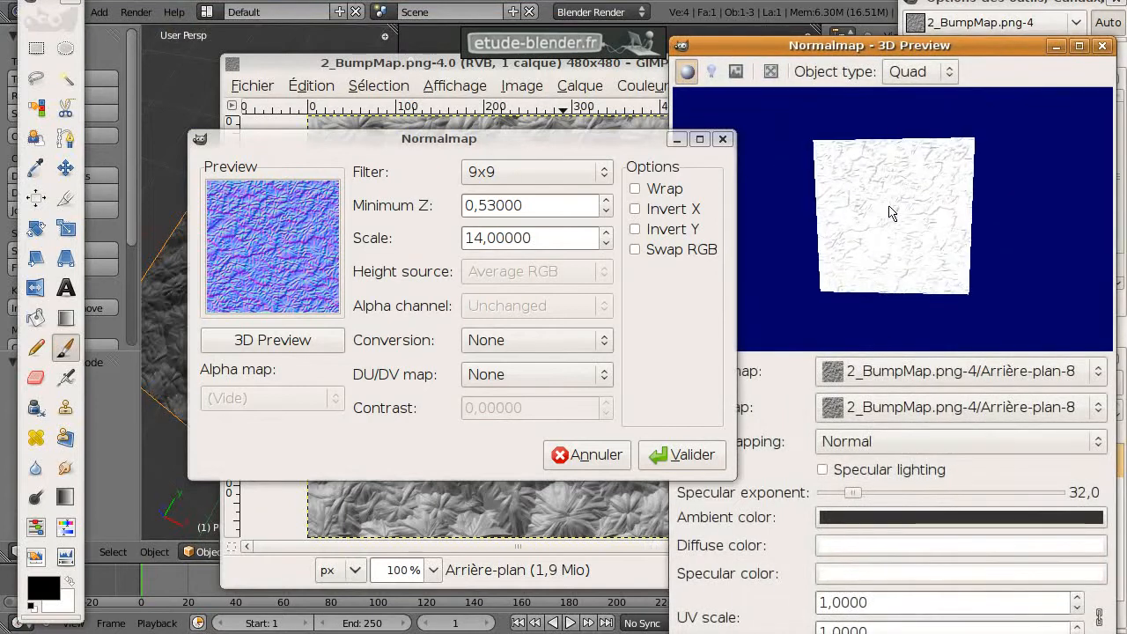
left_click_drag(894, 218, 924, 126)
left_click(1105, 47)
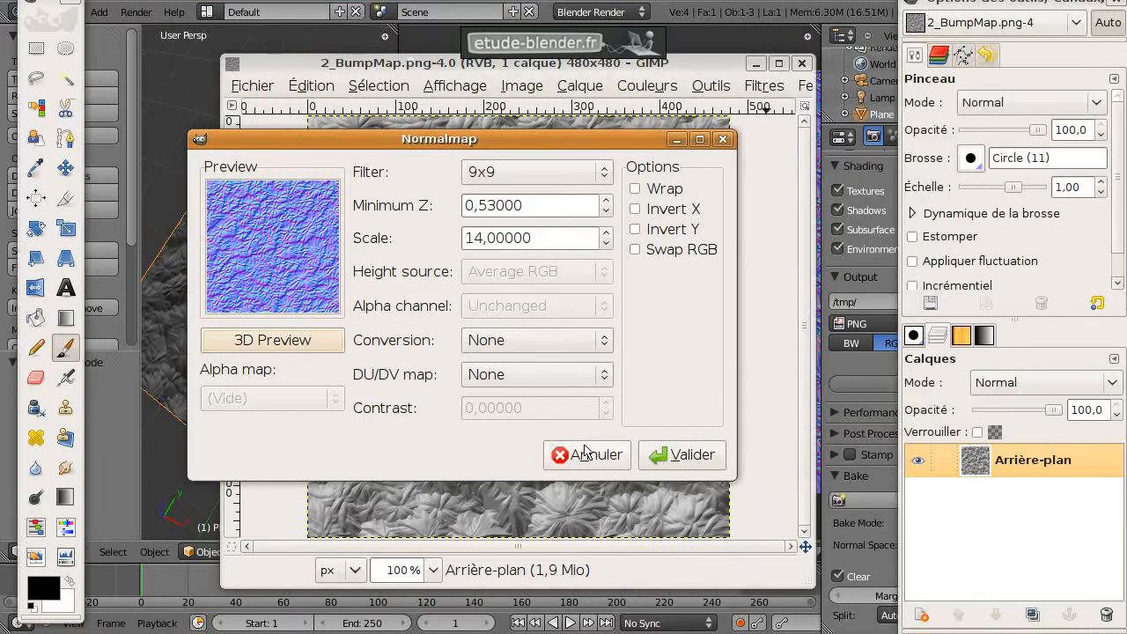
left_click(690, 457)
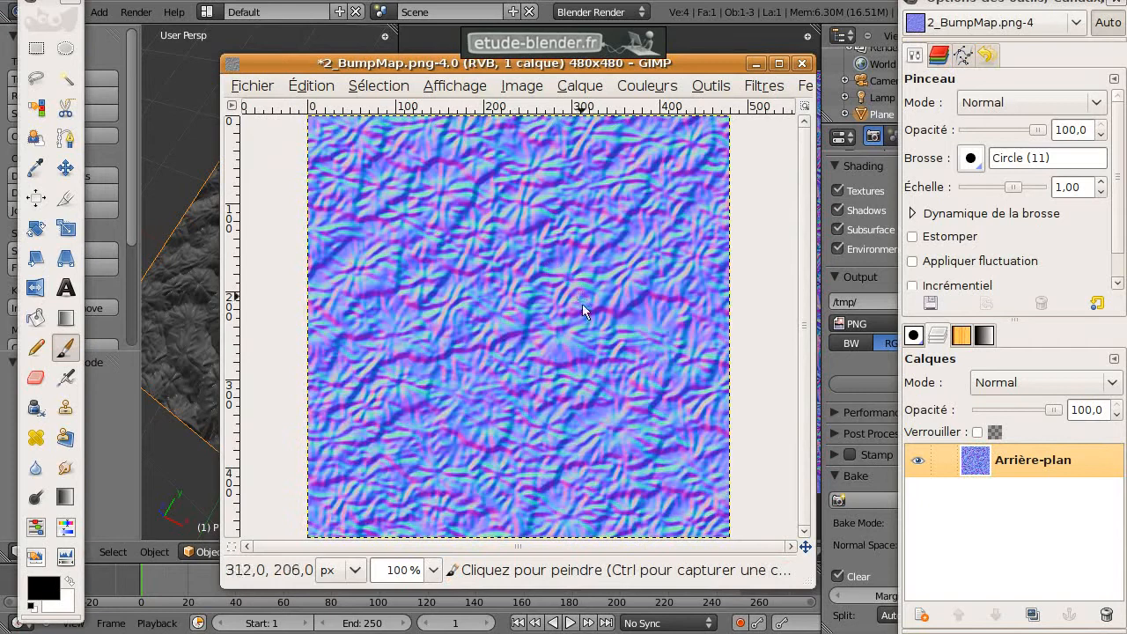
Switch back to Blender's comparison scene and select the finely wrinkled normal map plane to examine it up close
left_click(190, 95)
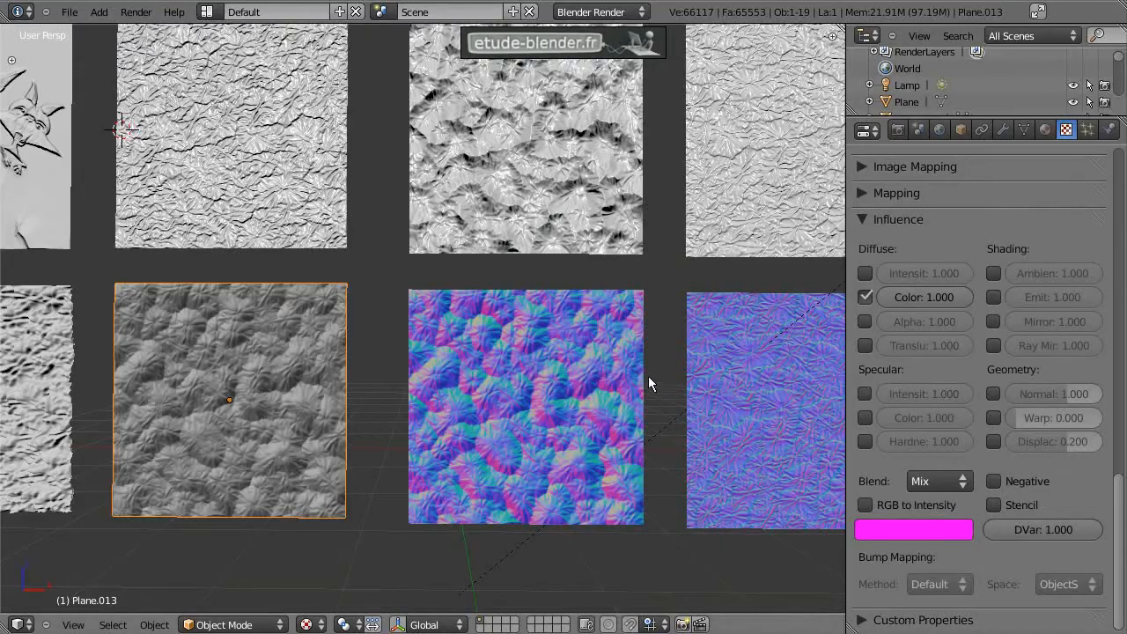
middle_click_drag(648, 346, 576, 372, "shift")
middle_click_drag(560, 300, 646, 301, "shift")
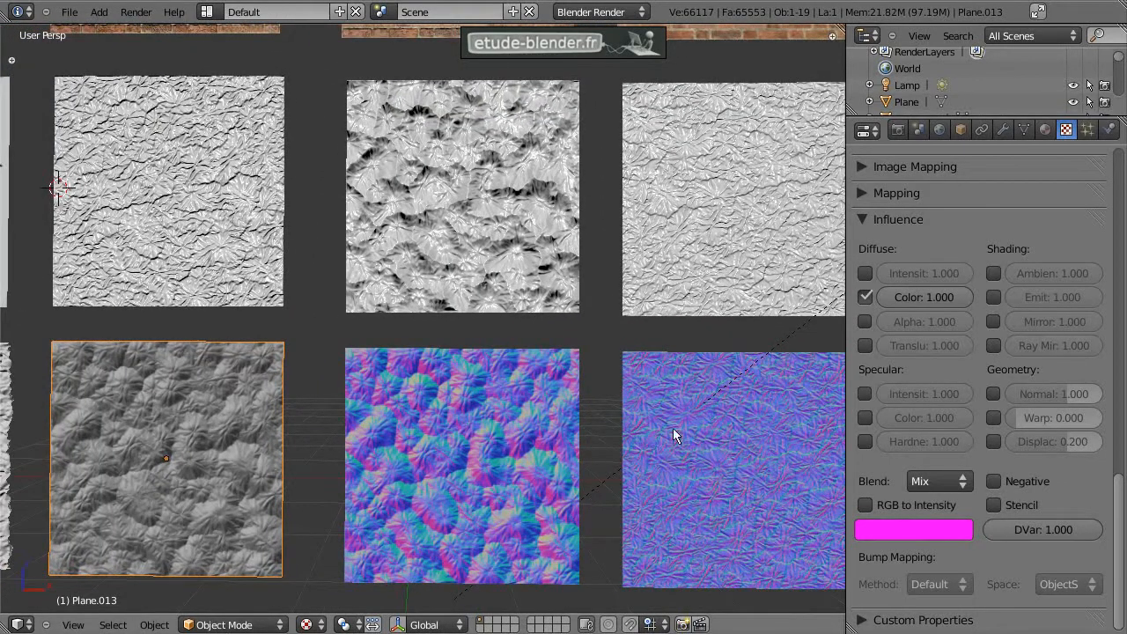
middle_click_drag(703, 427, 478, 365, "shift")
scroll(632, 412, "up", 1)
right_click(515, 372)
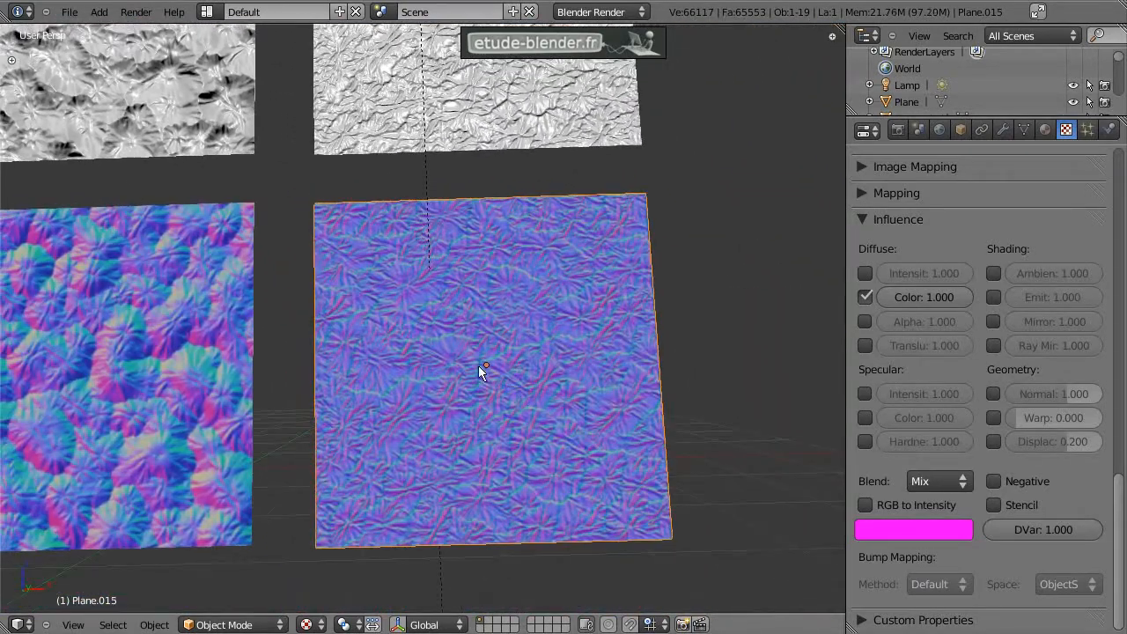
middle_click_drag(532, 302, 502, 328)
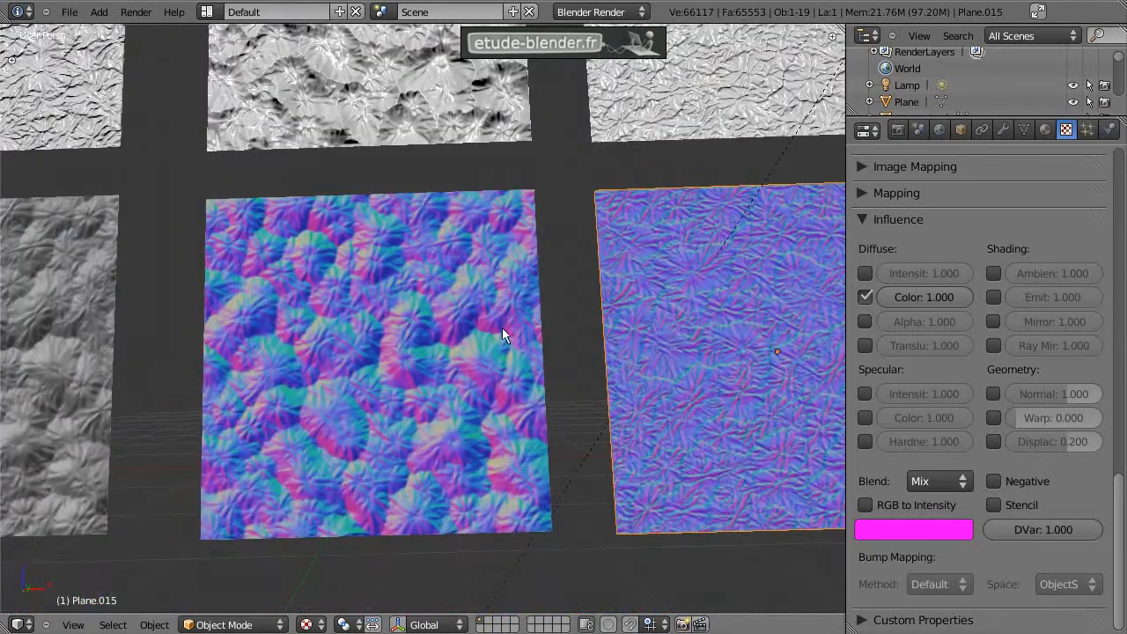
Select the grey bump map plane, the finely wrinkled normal-mapped plane and the bump-mapped plane in turn to compare their shading and influence settings
right_click(97, 328)
middle_click_drag(97, 329, 202, 433, "shift")
middle_click_drag(705, 115, 493, 379, "shift")
right_click(610, 330)
middle_click_drag(614, 335, 525, 351)
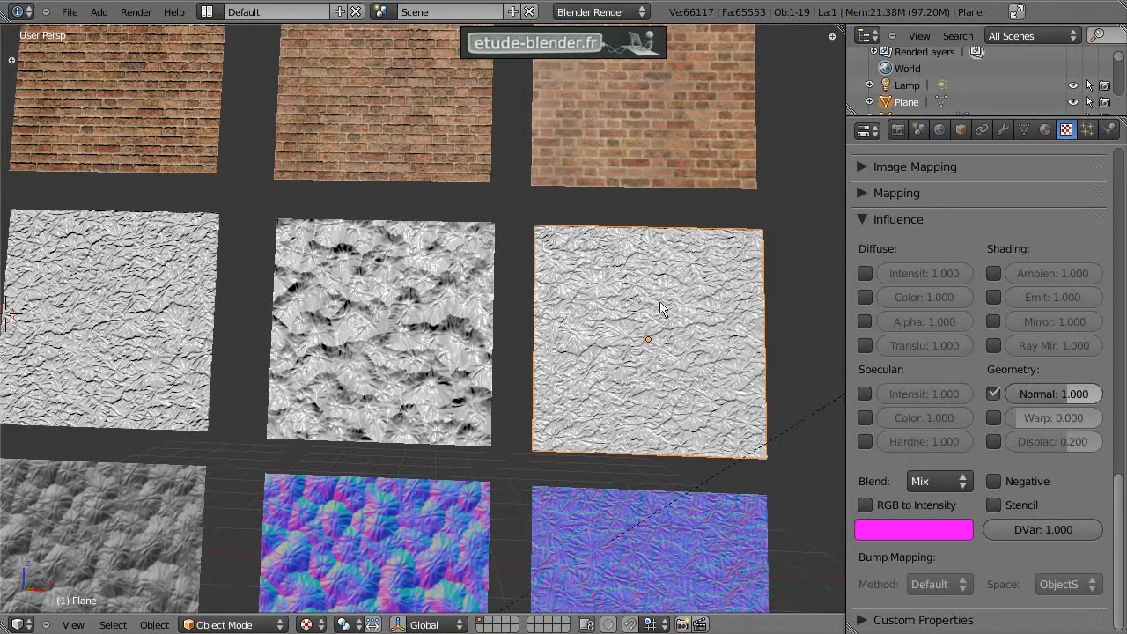
right_click(127, 281)
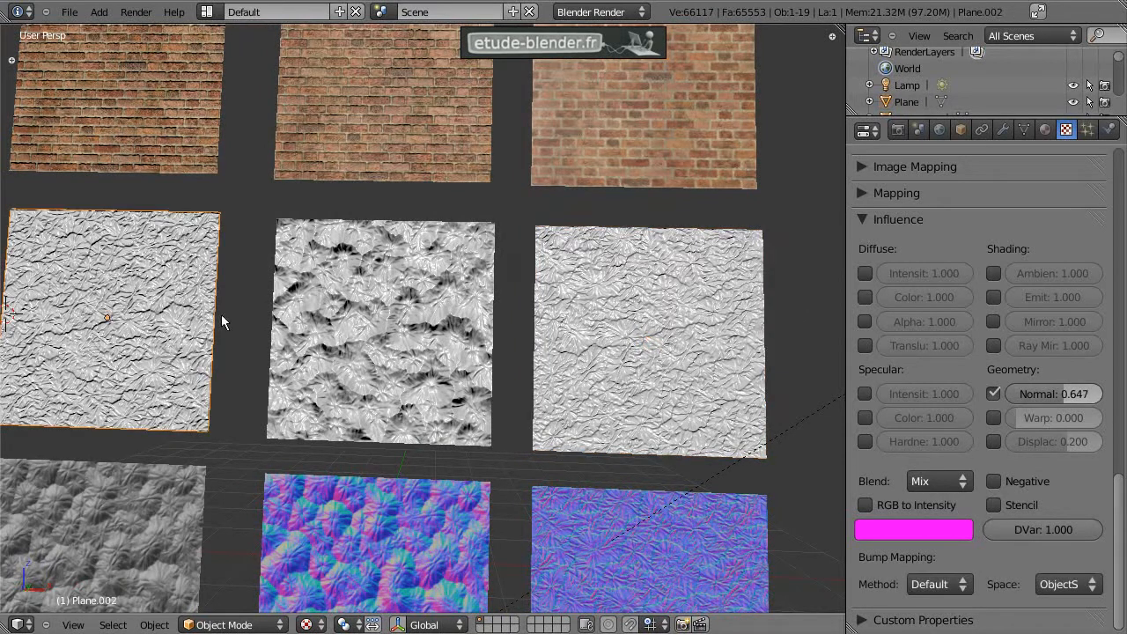
Select the finely wrinkled normal-mapped plane and toggle its Normal Map sampling option off and back on to compare the shading
right_click(695, 341)
scroll(895, 309, "up", 7)
left_click(996, 160)
left_click(995, 161)
scroll(693, 345, "up", 2)
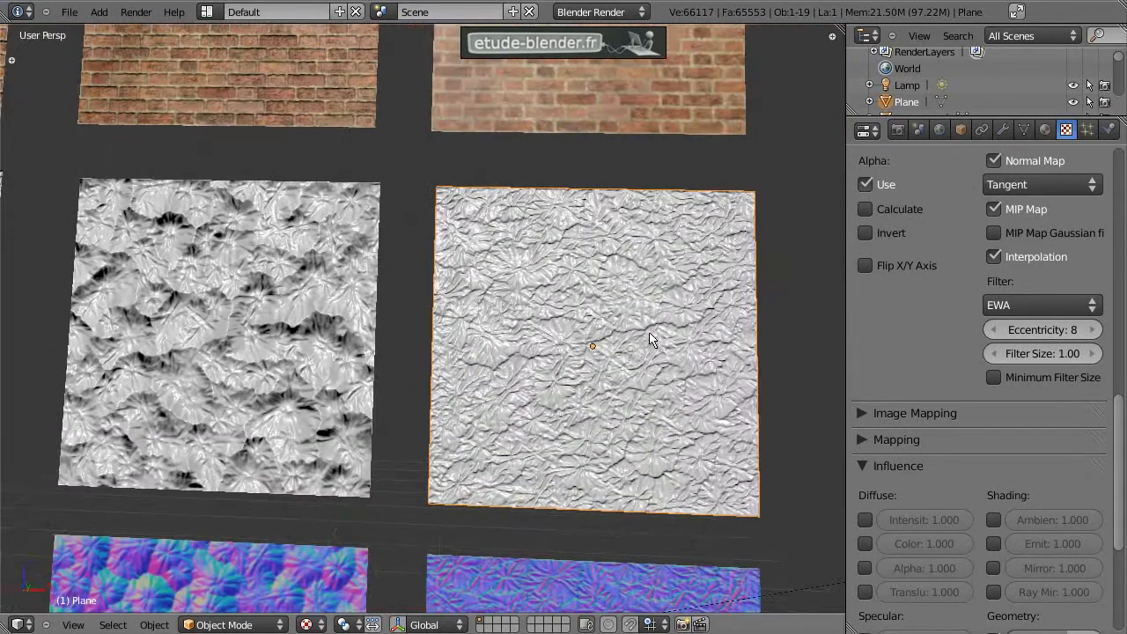
Test the finely wrinkled plane's shading with a free trackball rotation, then cancel the rotation
key("r")
key("r")
right_click(669, 304)
Select the plane showing the large-relief coloured normal map below and examine its colours up close
middle_click_drag(317, 509, 555, 287, "shift")
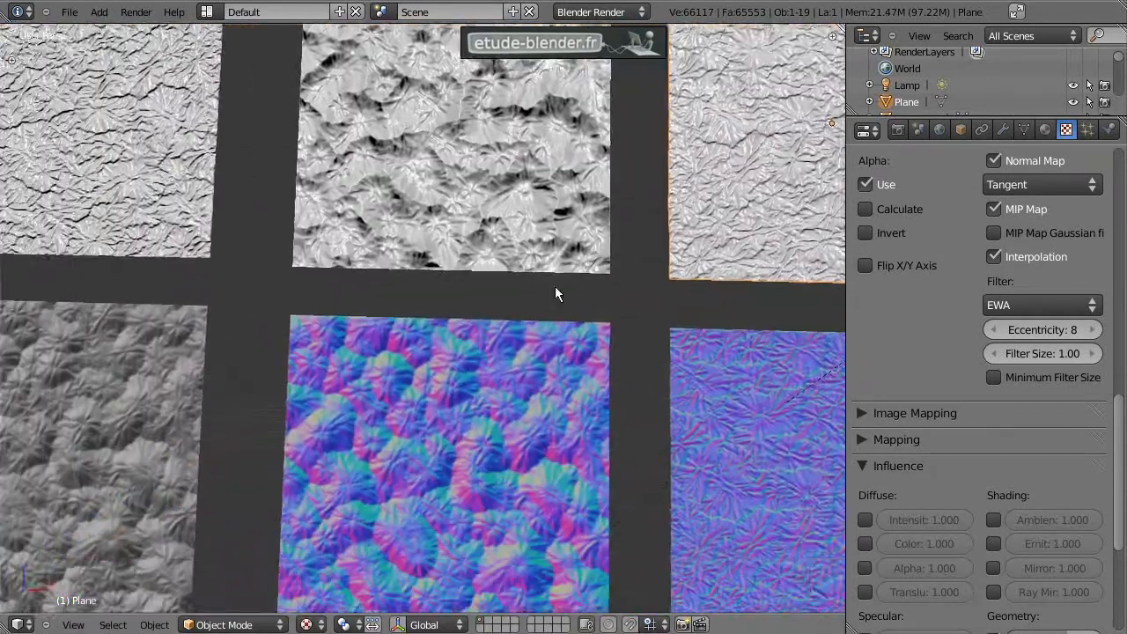
scroll(528, 326, "down", 2)
right_click(471, 394)
mouse_move(408, 401)
middle_mouse_down("shift")
mouse_move(468, 382)
mouse_move(388, 405)
middle_mouse_up("shift")
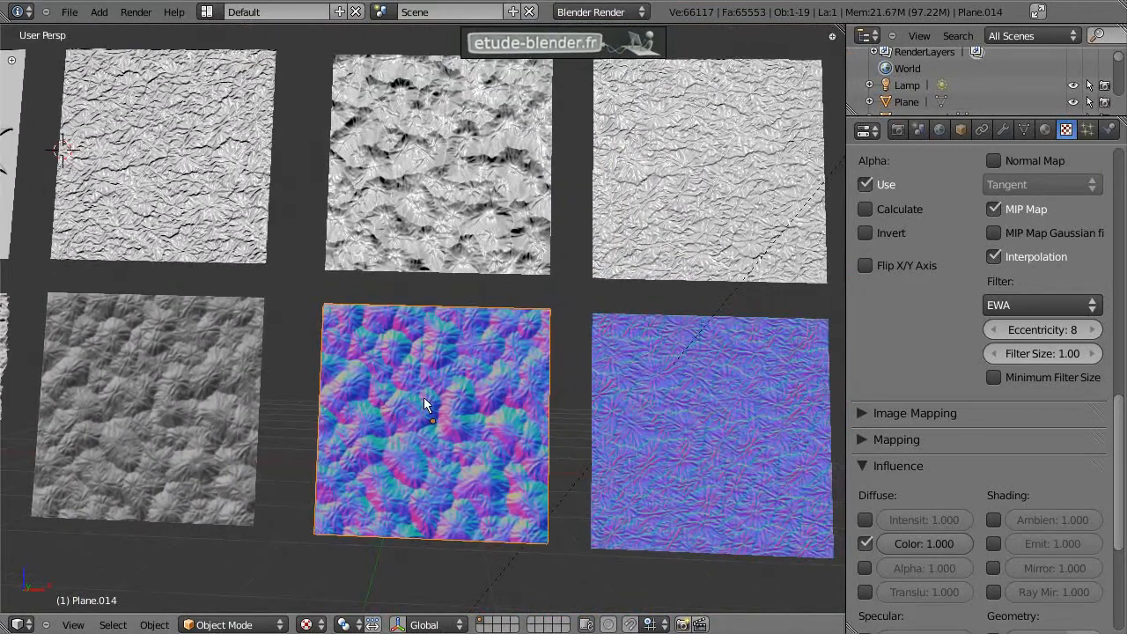
scroll(424, 398, "up", 2)
middle_click_drag(473, 421, 460, 387, "shift")
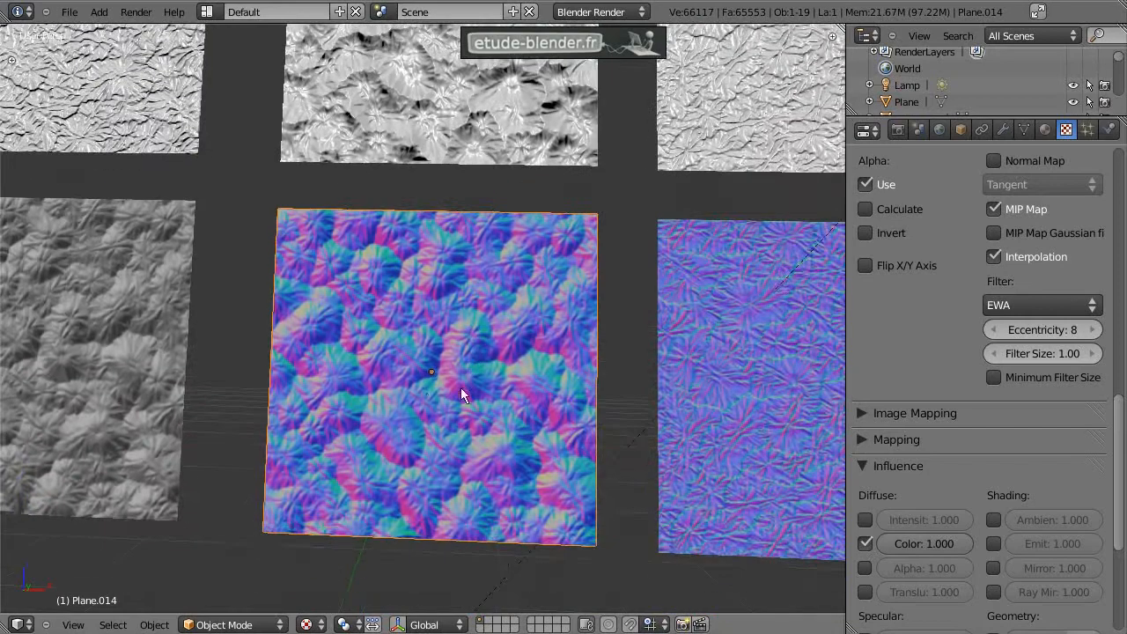
Select the displaced mesh plane at the end of the lowest row and examine its real relief up close
middle_click_drag(358, 392, 461, 397, "shift")
middle_click_drag(291, 398, 319, 403, "shift")
right_click(293, 397)
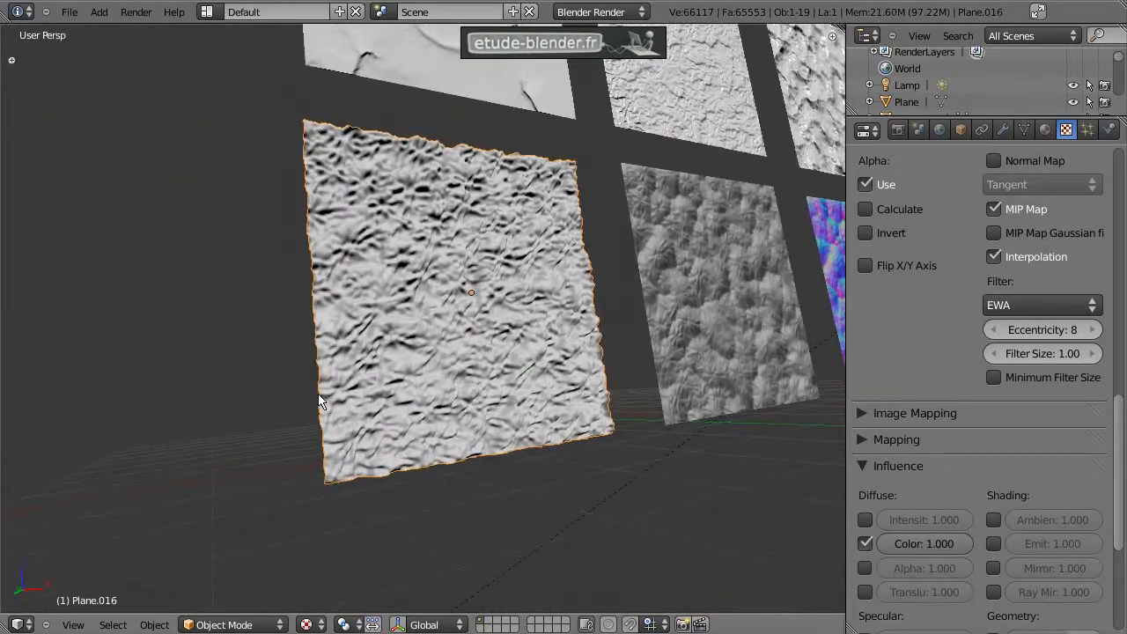
scroll(504, 342, "up", 5)
scroll(499, 357, "down", 3)
middle_click_drag(499, 357, 448, 384)
Show the displaced plane's Subdivision and Displace modifiers and inspect the geometry edge-on
left_click(1005, 129)
scroll(983, 407, "down", 2)
middle_click_drag(378, 376, 478, 370)
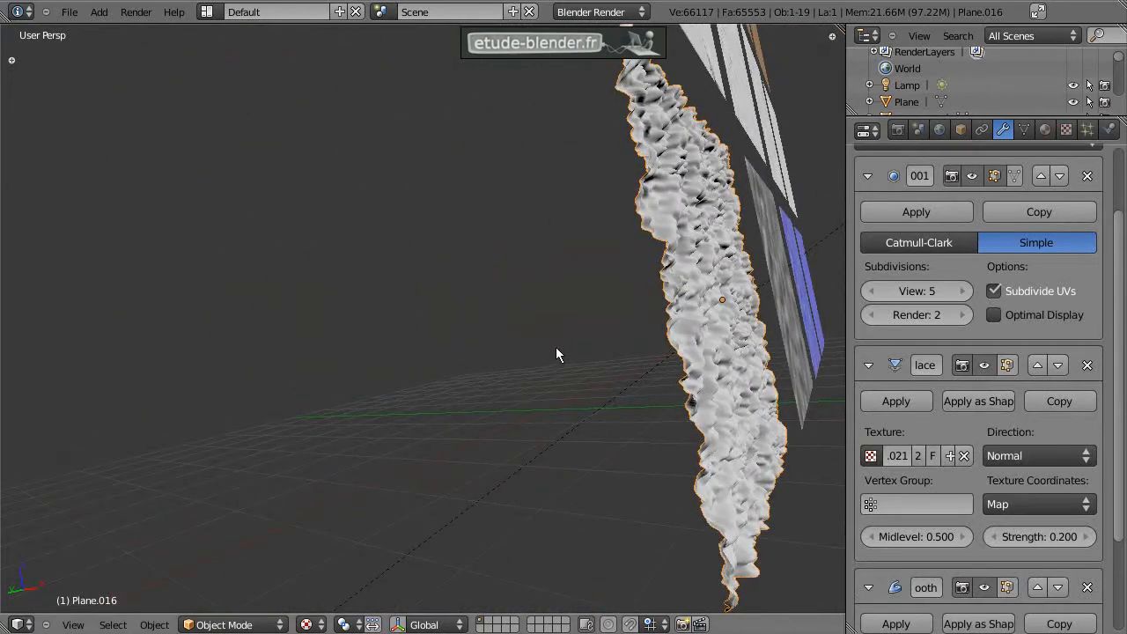
middle_click_drag(574, 337, 425, 385)
scroll(554, 337, "up", 2)
scroll(591, 335, "down", 2)
Return to the front view of the map planes and select the plane showing the grey bump map
middle_click_drag(439, 431, 554, 370, "shift")
right_click(657, 399)
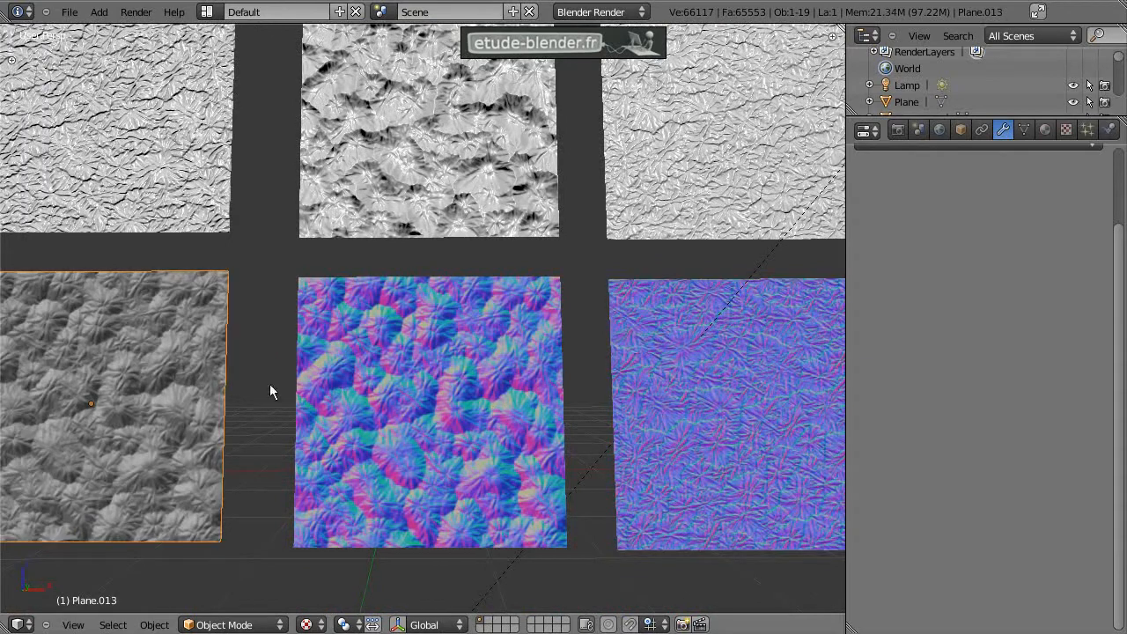
right_click(169, 395)
Select the first brick plane, the bump-mapped one, and compare it with the neighbouring brick plane
scroll(521, 276, "down", 5)
middle_click_drag(410, 235, 450, 403, "shift")
scroll(452, 362, "up", 3)
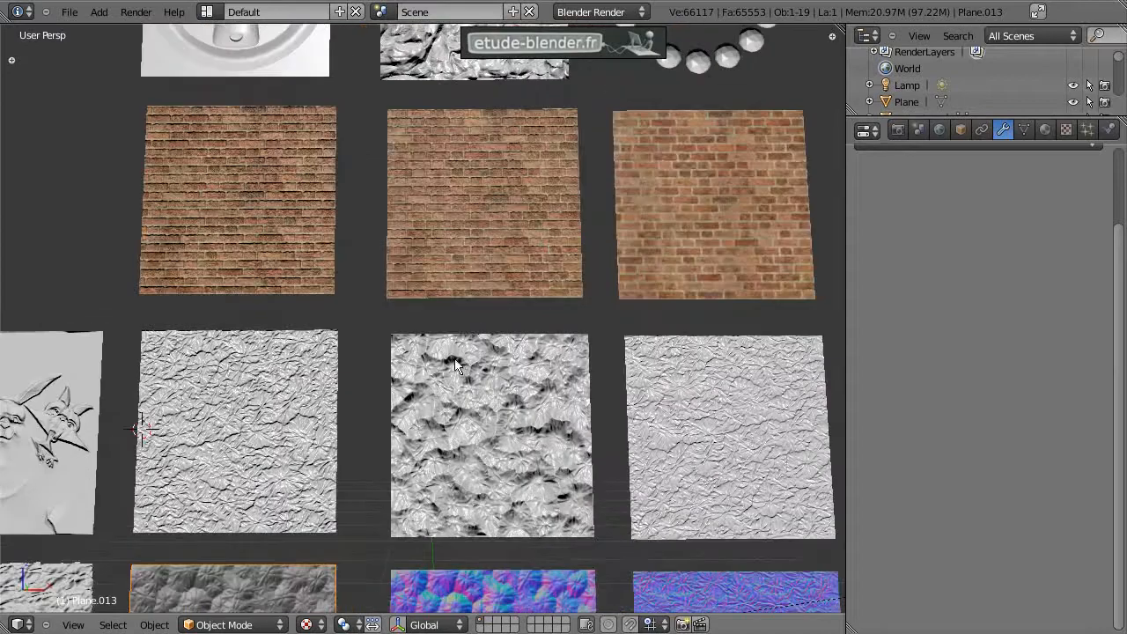
middle_click_drag(348, 238, 373, 368, "shift")
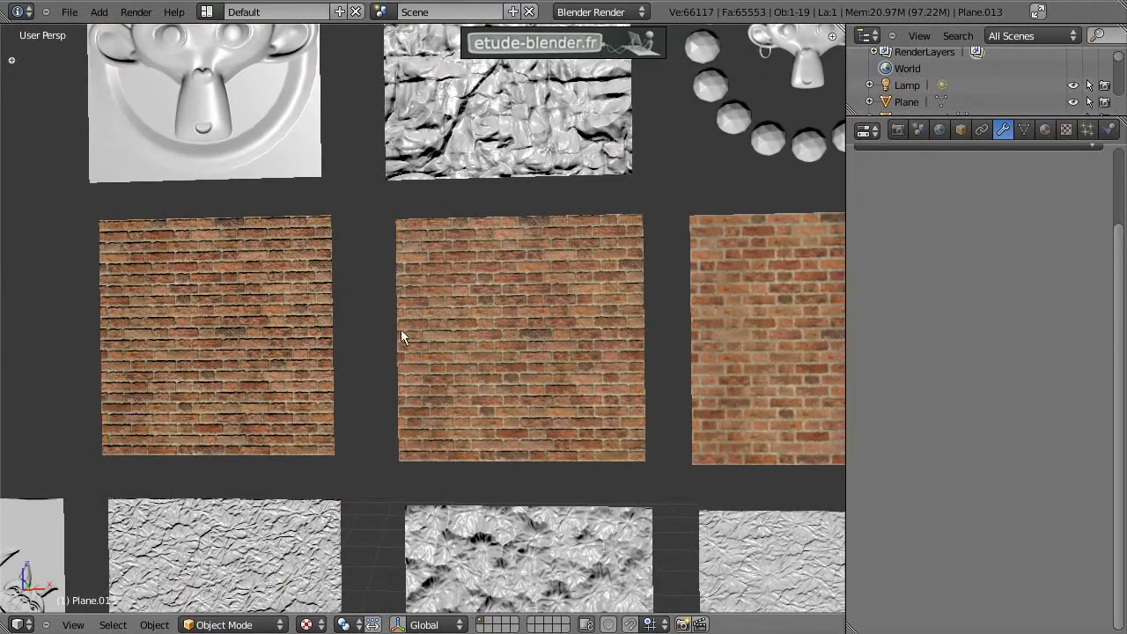
scroll(344, 334, "up", 2)
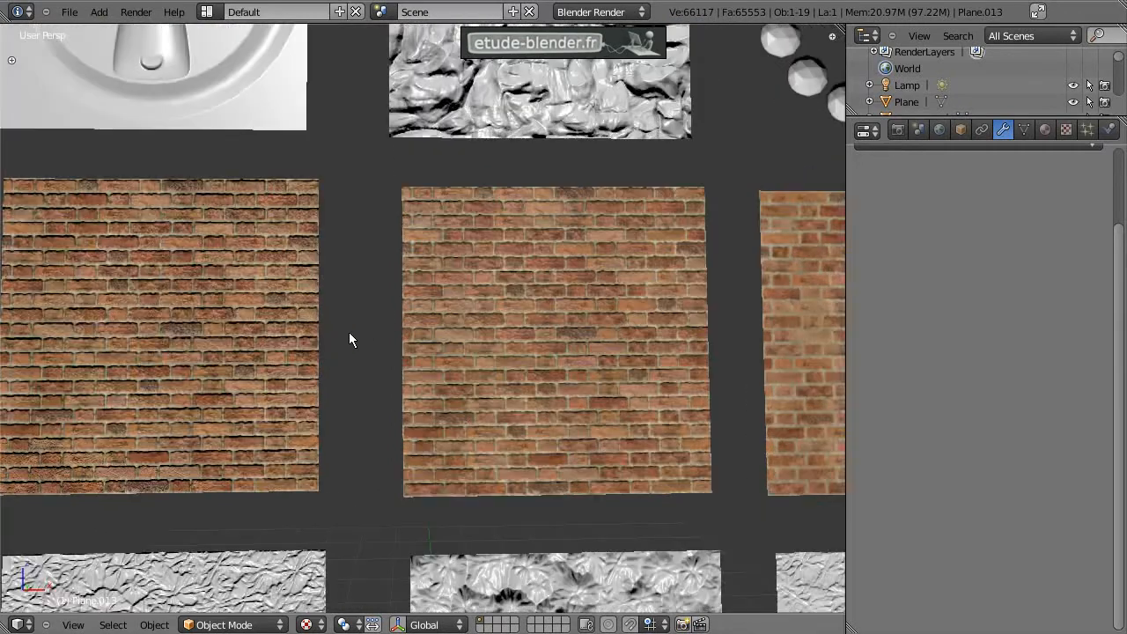
middle_click_drag(405, 337, 458, 331, "shift")
right_click(375, 294)
middle_click_drag(375, 293, 359, 300)
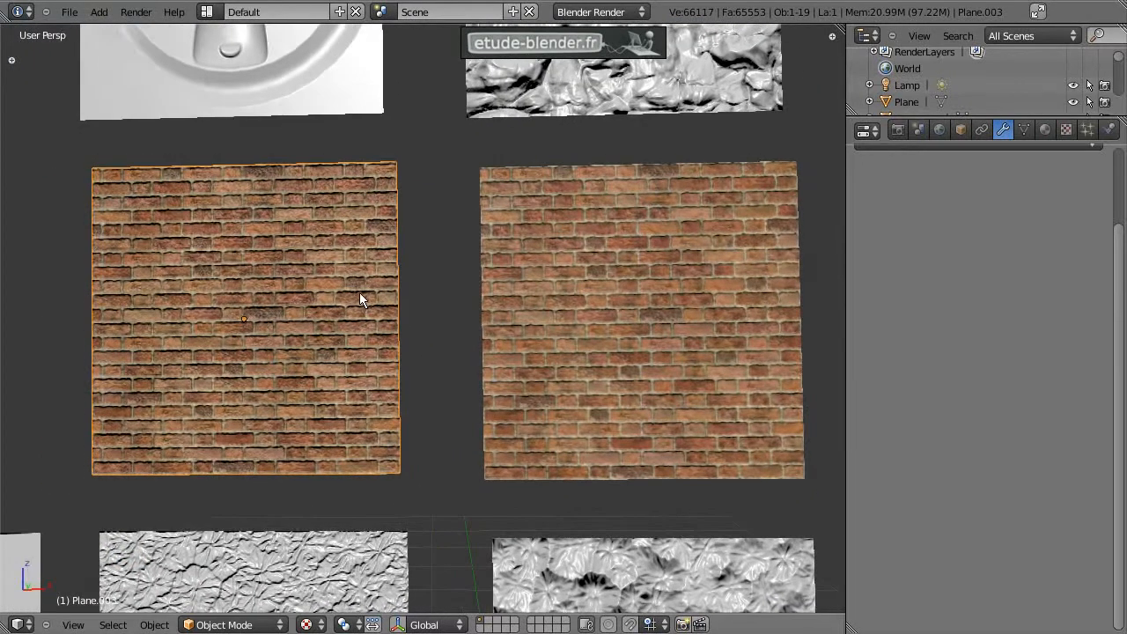
Test the bump-mapped brick plane's shading with two free trackball rotations, cancelling each one
key("r")
key("r")
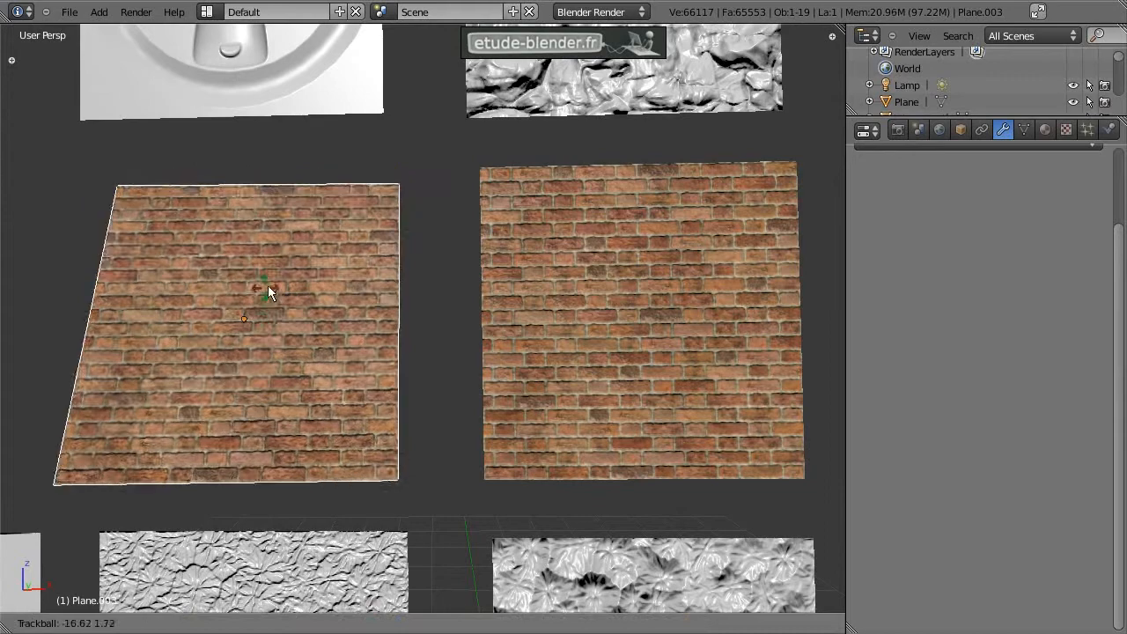
right_click(277, 331)
scroll(278, 329, "up", 1)
key("r")
key("r")
right_click(309, 323)
Select the middle brick plane and examine the brickwork_normal-map.jpg texture and its image sampling settings
right_click(609, 328)
key("r")
right_click(638, 320)
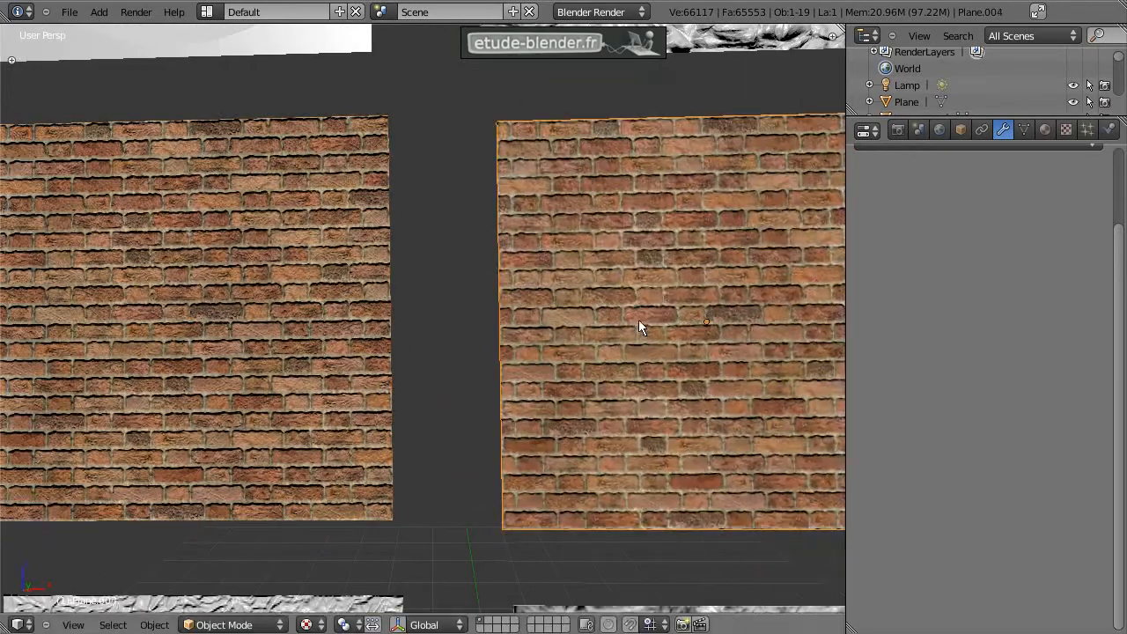
left_click(1066, 130)
scroll(1080, 269, "up", 10)
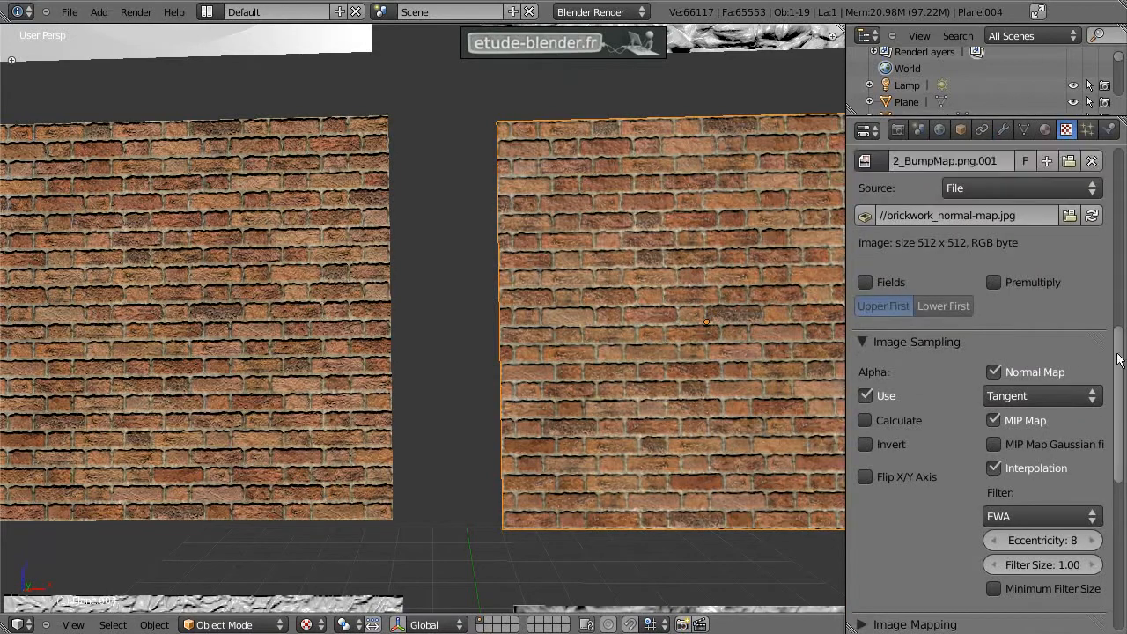
Reselect the bump-mapped brick plane, rotate it freely to observe the light on its relief, and cancel the rotation
right_click(340, 336)
middle_click_drag(370, 354, 421, 335, "shift")
key("r")
key("r")
right_click(437, 349)
Select the normal-mapped brick plane, rotate it freely to compare how its relief reacts to light, and cancel the rotation
middle_click_drag(633, 316, 461, 315, "shift")
right_click(573, 314)
middle_click_drag(711, 327, 575, 329, "shift")
key("r")
key("r")
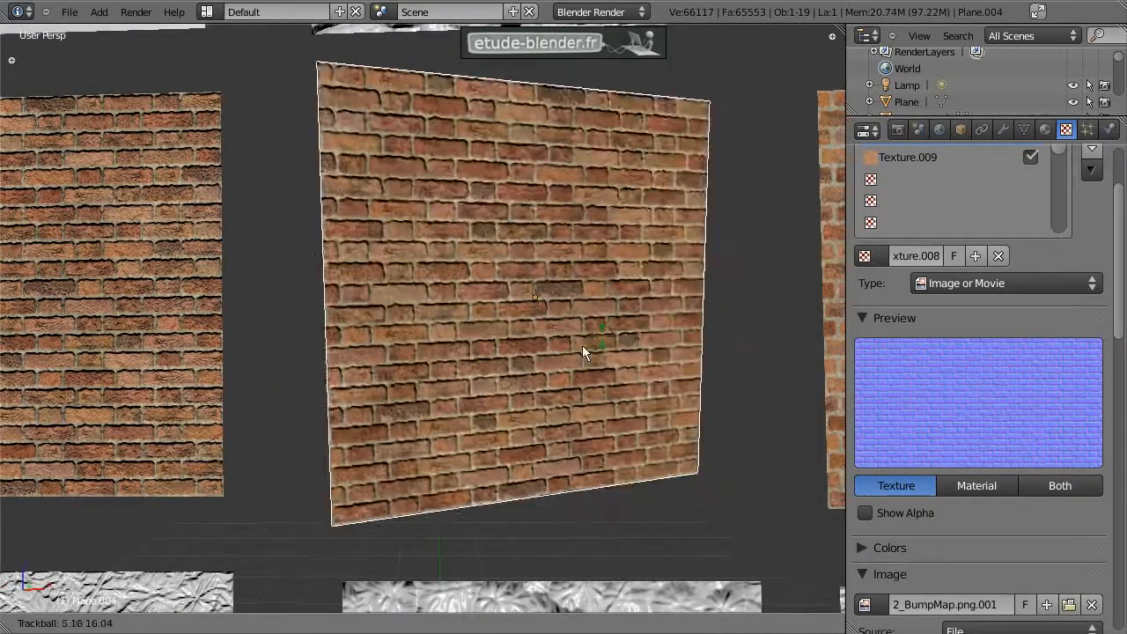
right_click(588, 287)
Select the normal-mapped monkey head plane above the bricks and examine its simulated relief up close
scroll(542, 333, "down", 5)
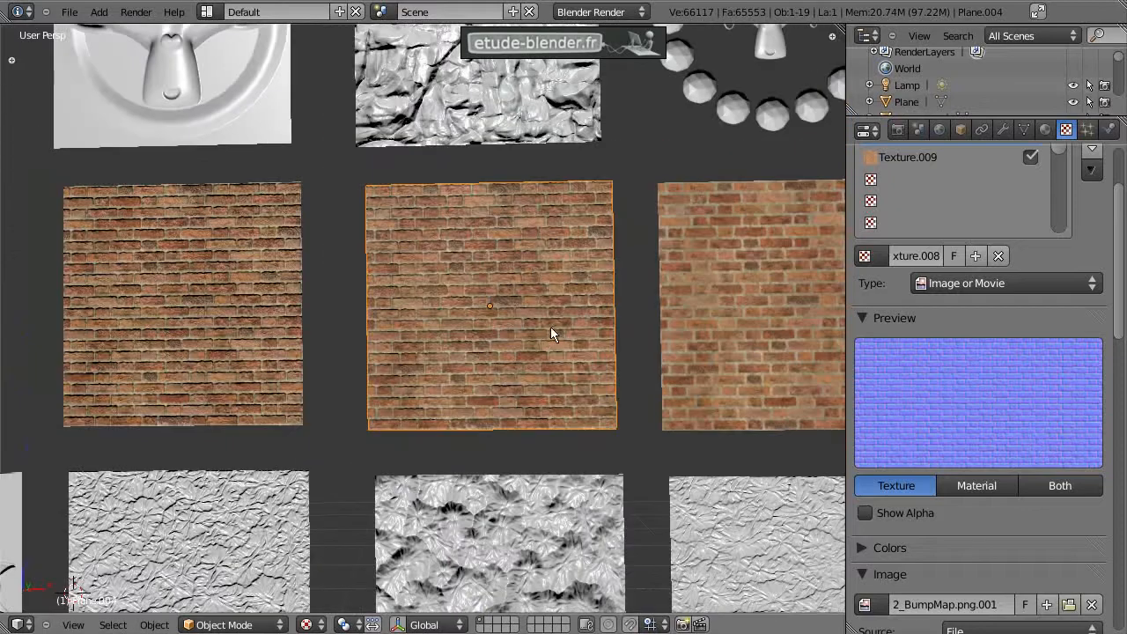
middle_click_drag(445, 255, 485, 359, "shift")
right_click(322, 282)
scroll(393, 301, "up", 3)
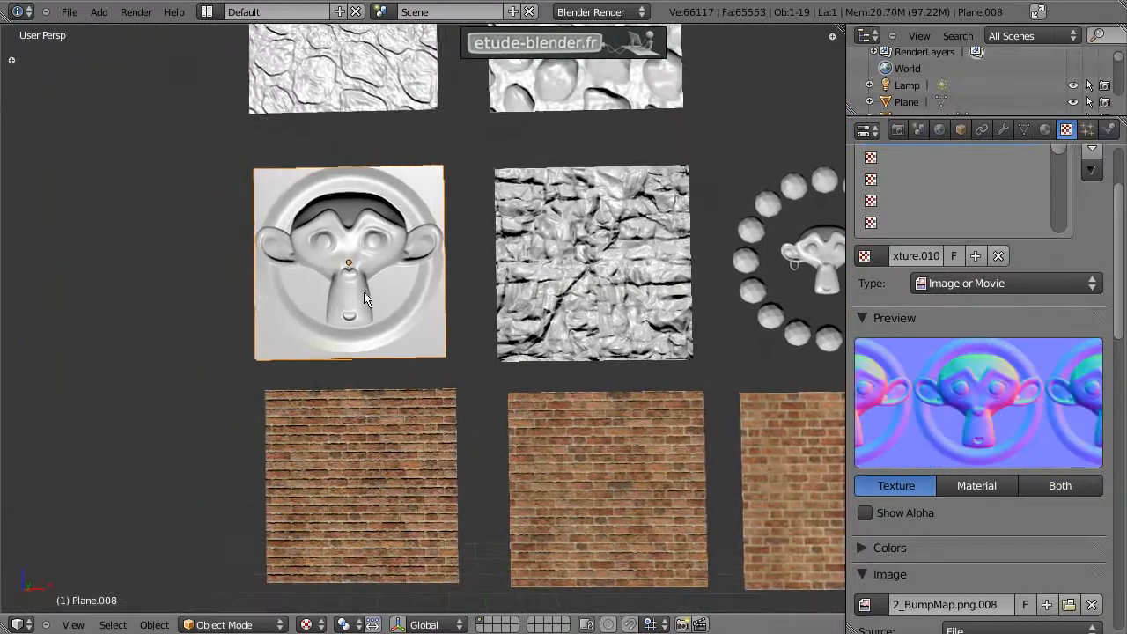
middle_click_drag(382, 284, 417, 302, "shift")
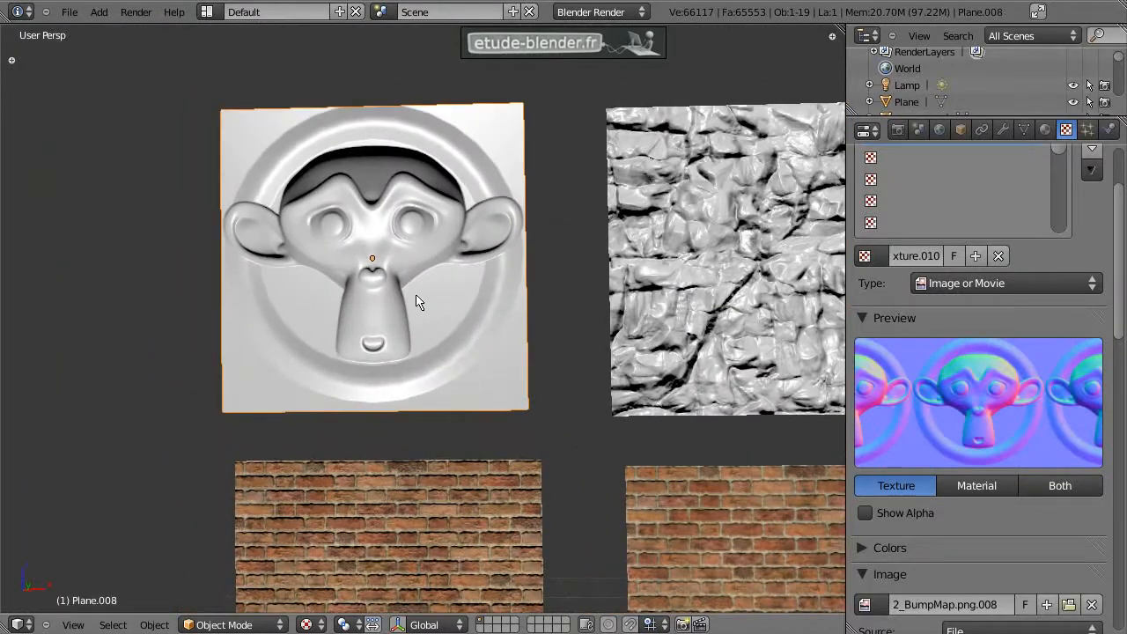
scroll(417, 302, "up", 4)
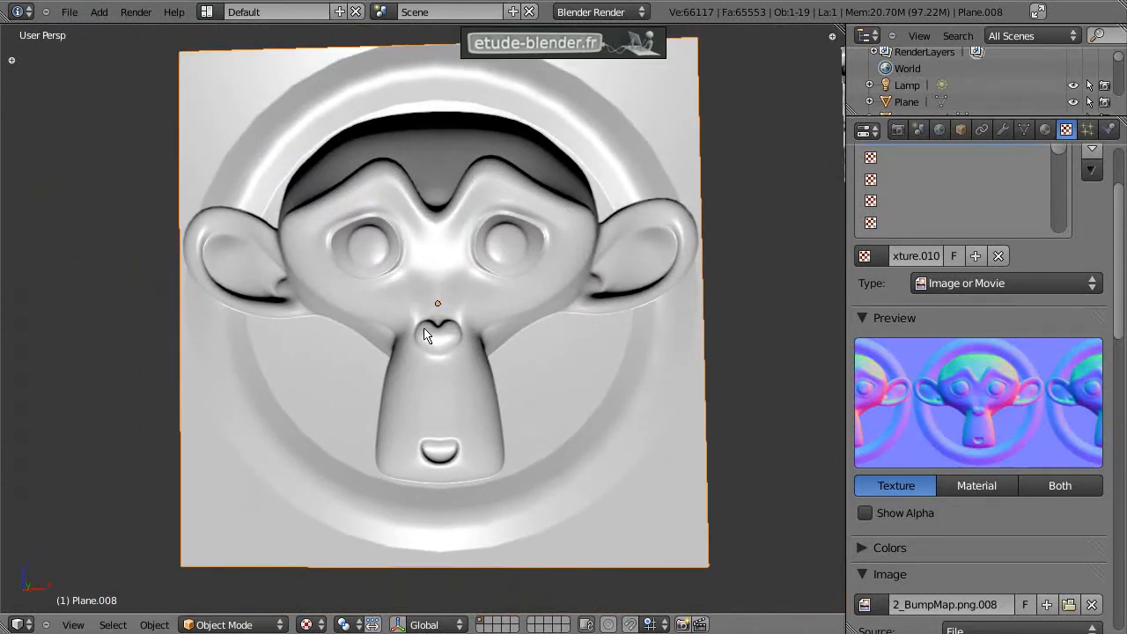
middle_click_drag(423, 334, 478, 329)
middle_click_drag(545, 352, 531, 356, "shift")
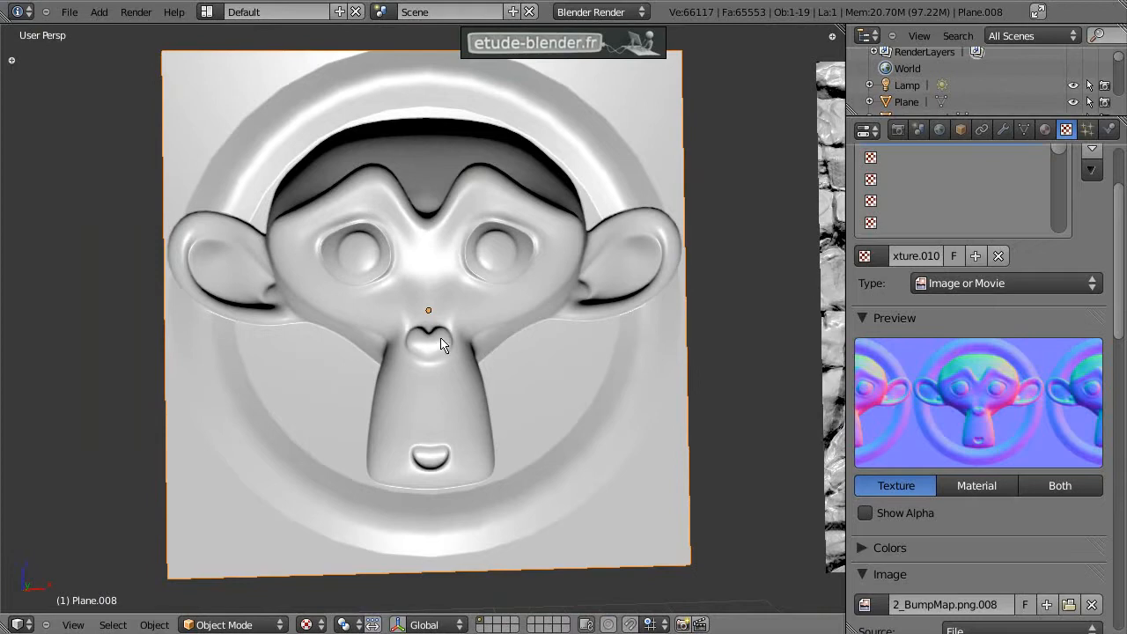
Test the monkey head plane's relief with a free trackball rotation, then cancel the rotation
scroll(442, 344, "down", 2)
key("r")
key("r")
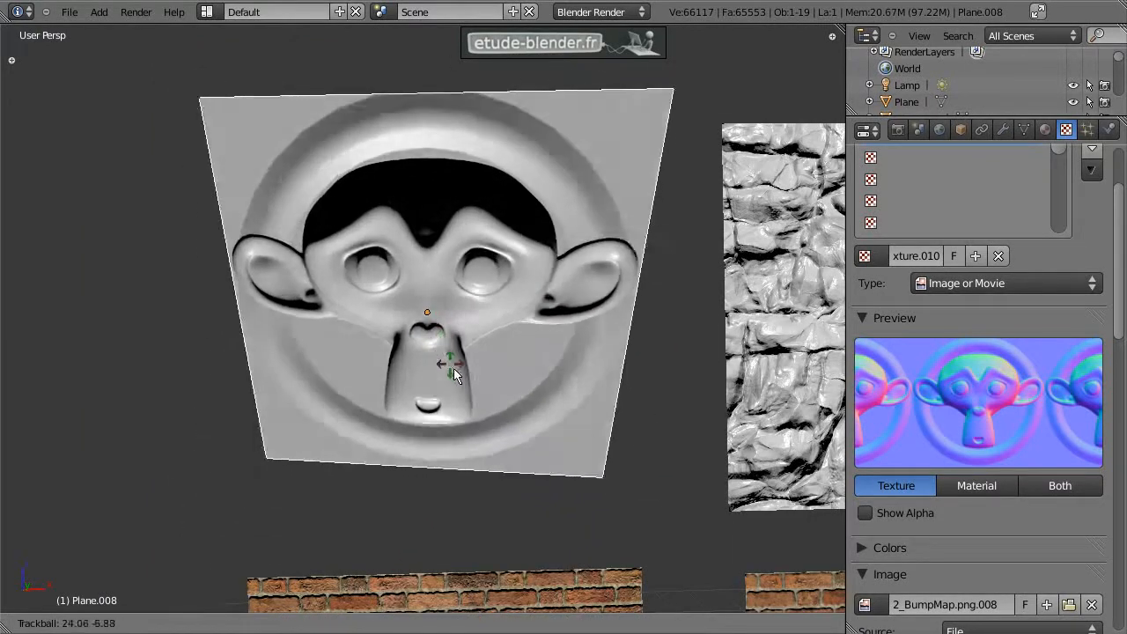
right_click(459, 266)
Select the rock wall plane beside the monkey head, examine it up close, and try a free rotation that is cancelled
middle_click_drag(608, 360, 244, 349, "shift")
right_click(467, 342)
scroll(466, 341, "up", 2)
scroll(467, 342, "down", 2)
scroll(476, 343, "up", 2)
scroll(482, 343, "down", 2)
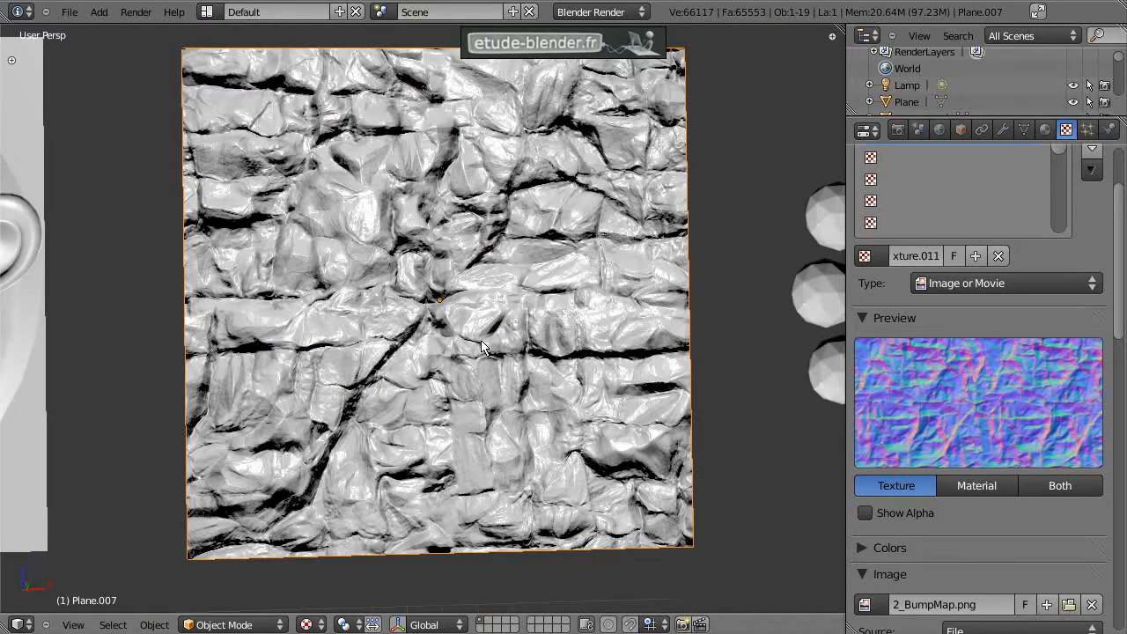
key("r")
key("r")
key("Escape")
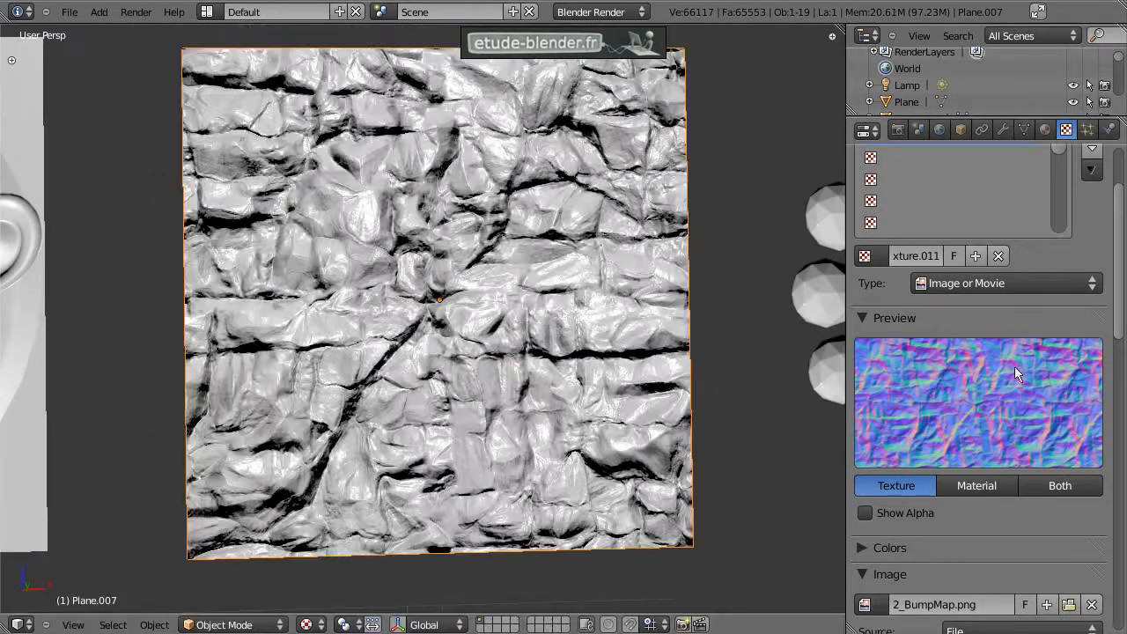
Find the rock wall texture's image sampling settings and toggle Normal Map off and back on to compare the shading
scroll(1035, 357, "down", 5)
scroll(1030, 357, "up", 8)
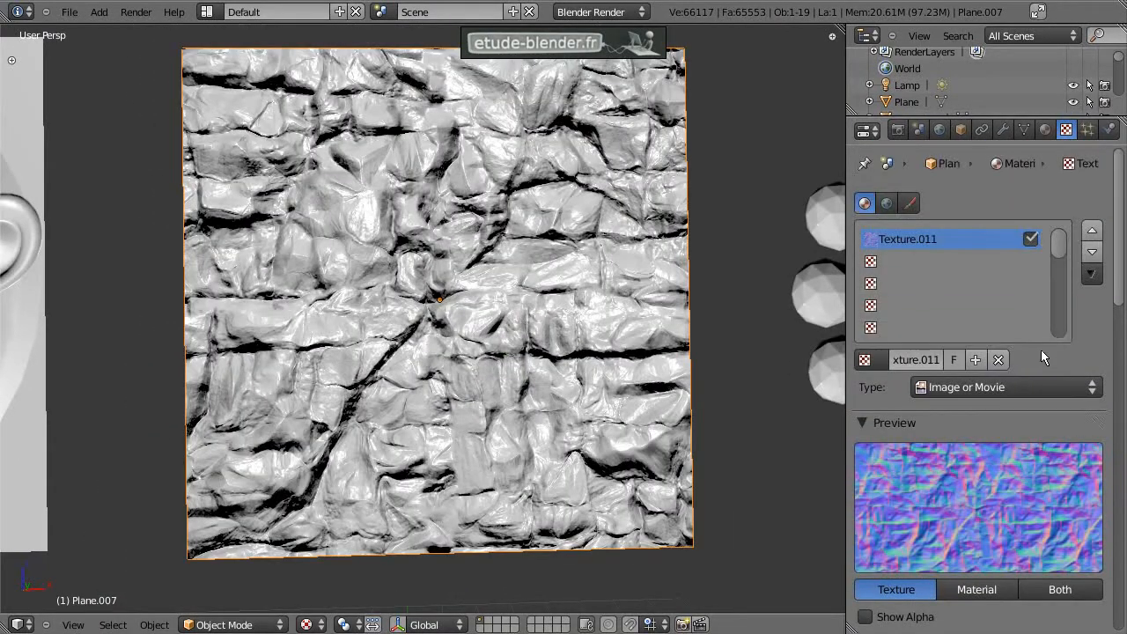
scroll(1040, 390, "down", 5)
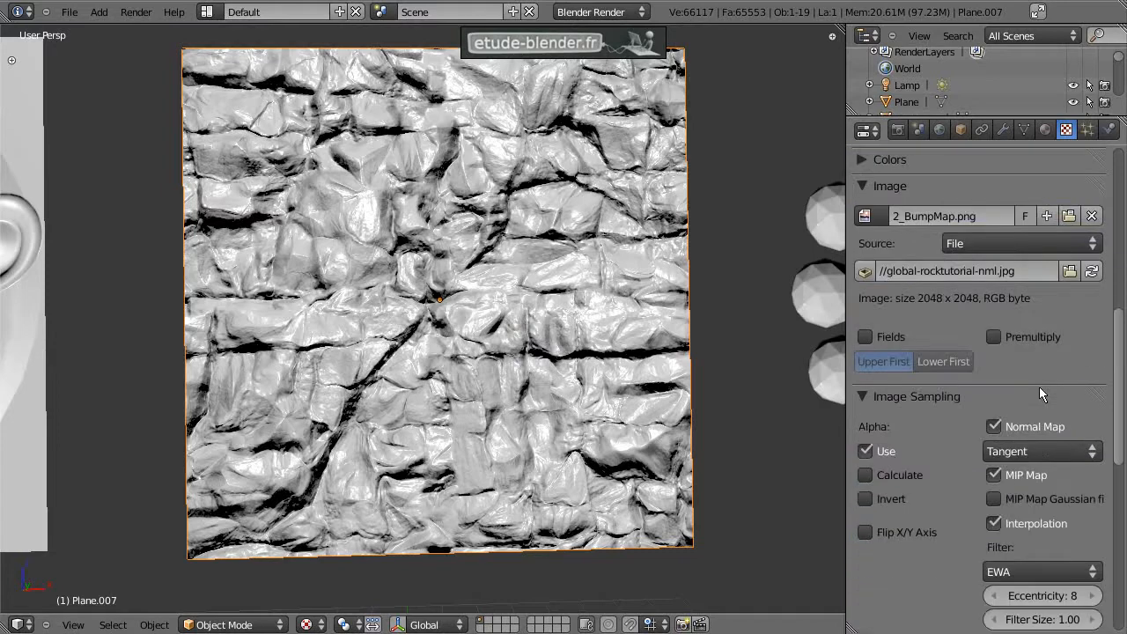
left_click(994, 426)
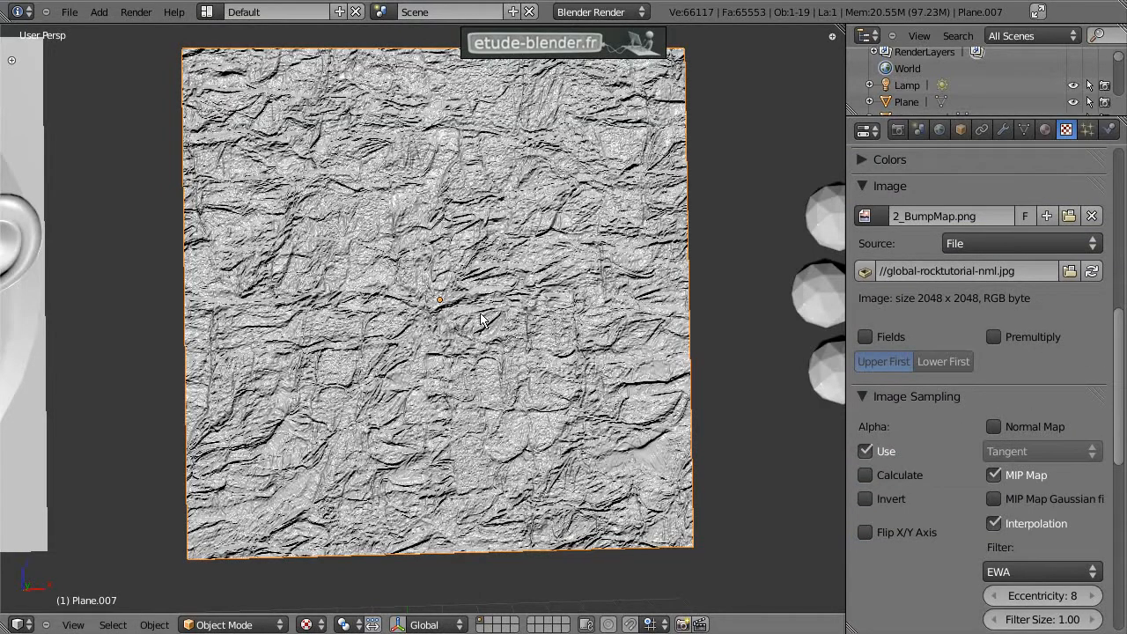
left_click(1008, 427)
Rotate the rock wall plane freely with Normal Map enabled to check its relief, then cancel the rotation
key("r")
key("r")
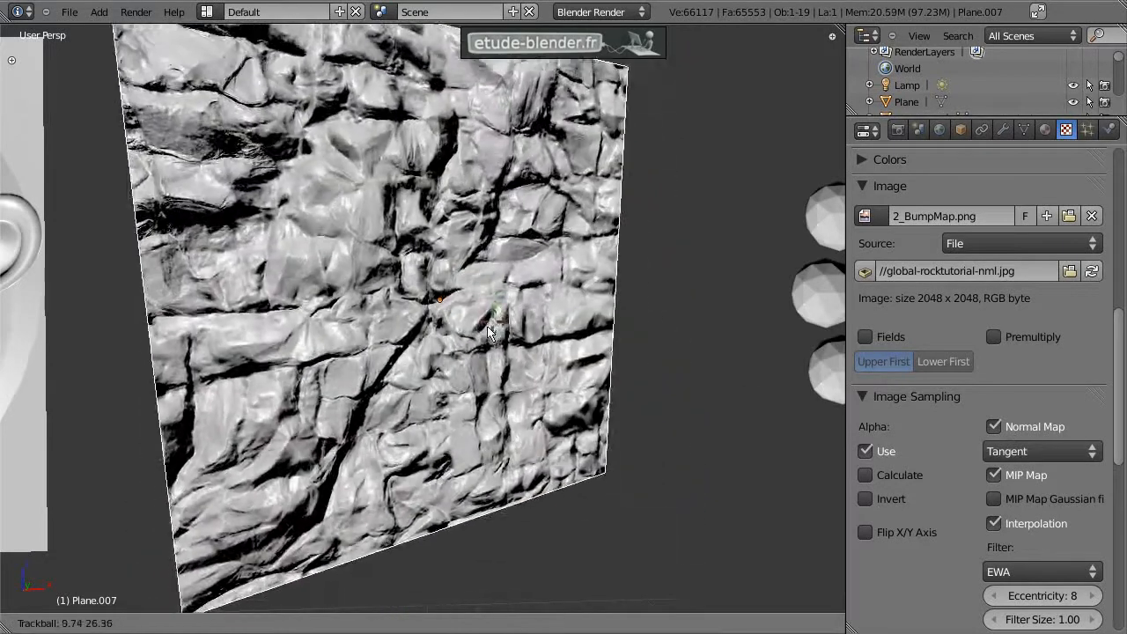
key("Escape")
Select the lamp, rotate it freely while watching the light change on the rock wall plane, and cancel the rotation
scroll(493, 388, "down", 6)
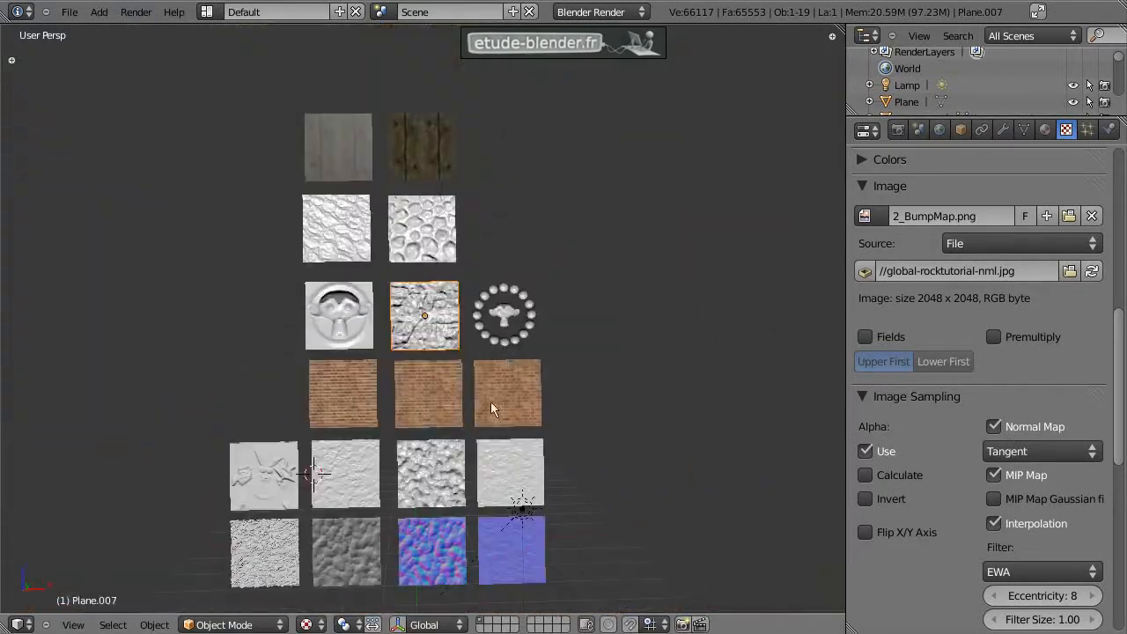
right_click(521, 511)
scroll(472, 442, "up", 8)
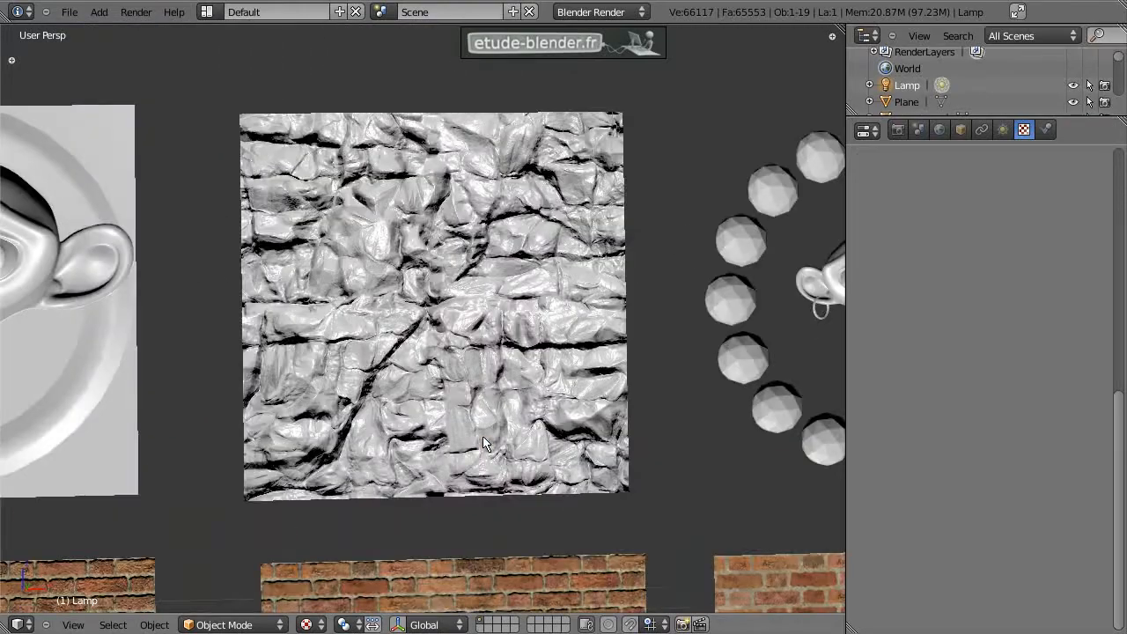
key("r")
key("r")
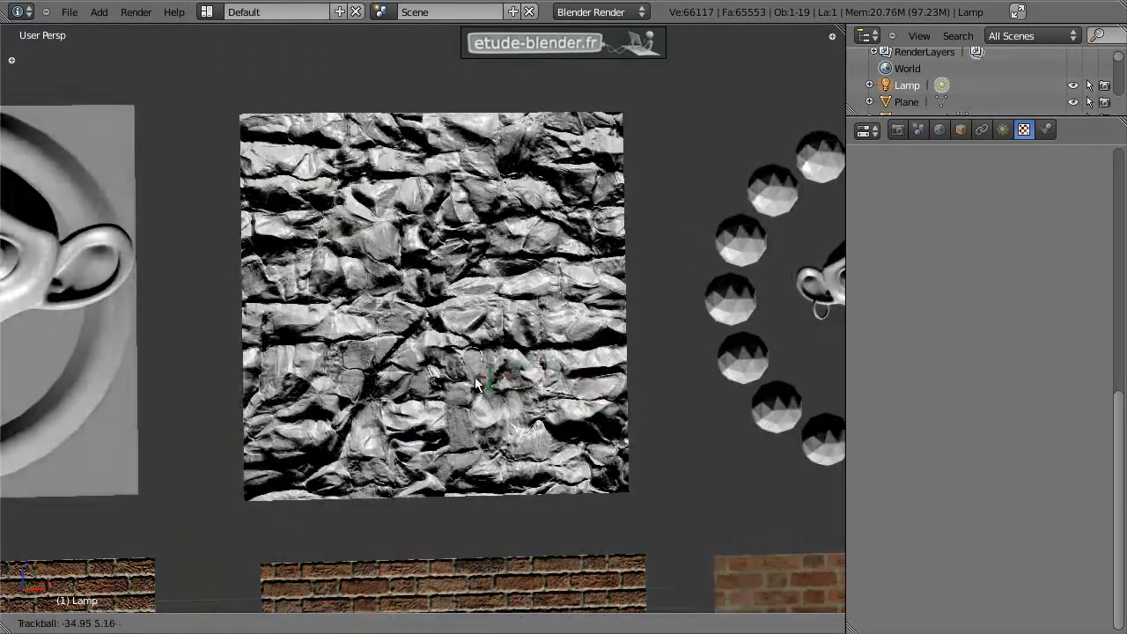
key("Escape")
Select the plane with the monkey head inside a ring of spheres and examine it from an angle
middle_click_drag(563, 373, 368, 345, "shift")
right_click(461, 275)
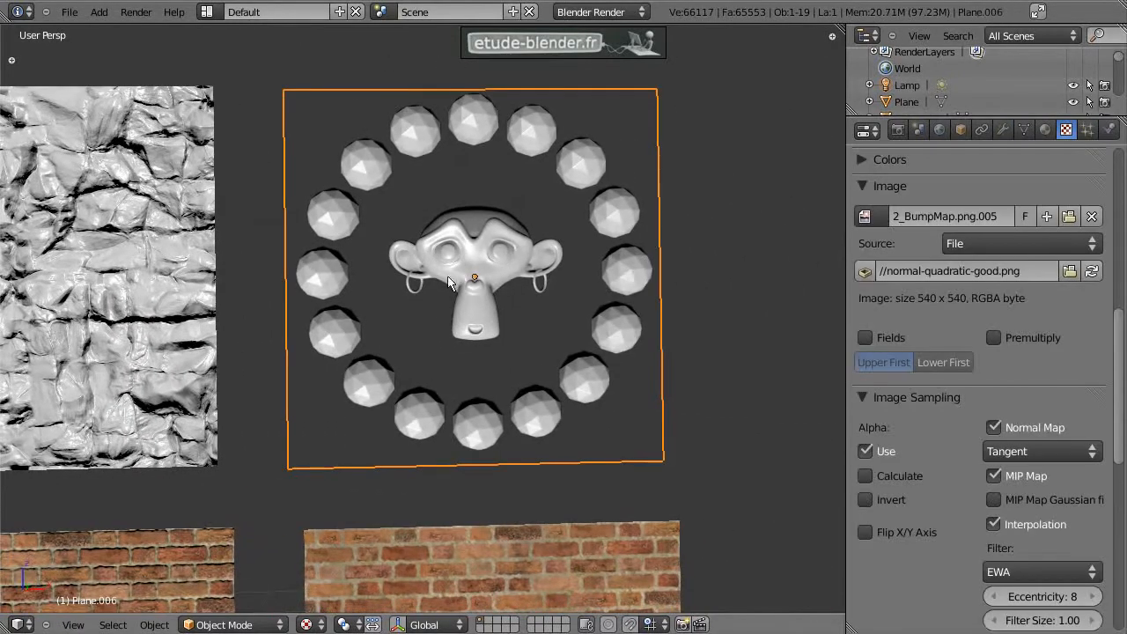
mouse_move(395, 262)
middle_mouse_down()
mouse_move(467, 317)
mouse_move(418, 385)
mouse_move(427, 312)
mouse_move(471, 280)
middle_mouse_up()
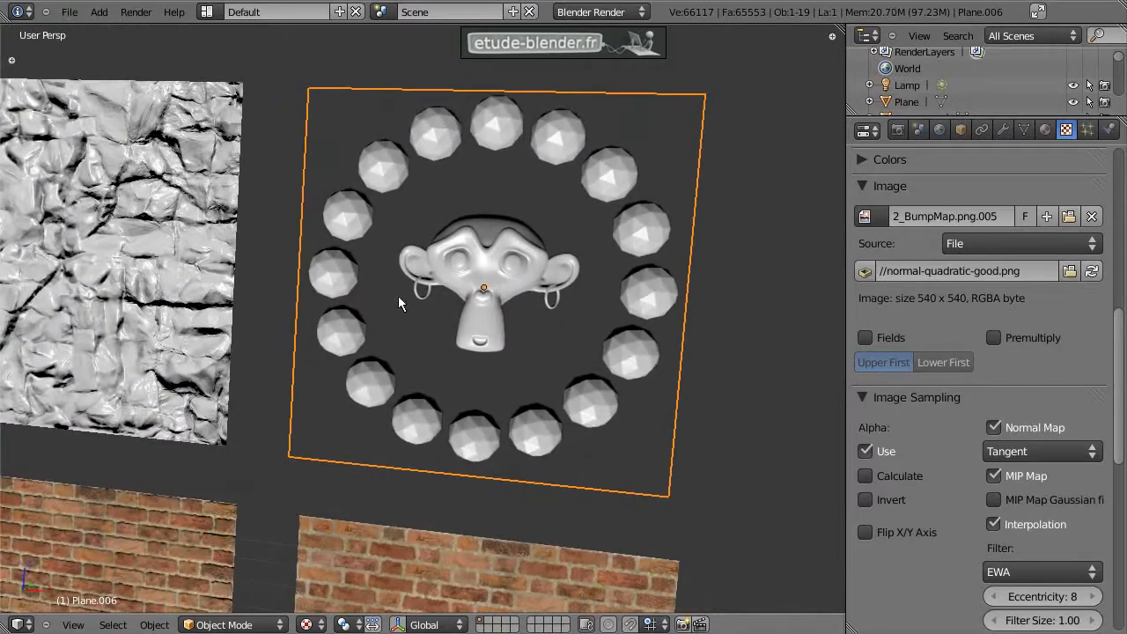
Review the sphere-ring plane's normal-quadratic-good.png texture preview, image settings, and Alpha and Normal influences
scroll(1048, 310, "up", 10)
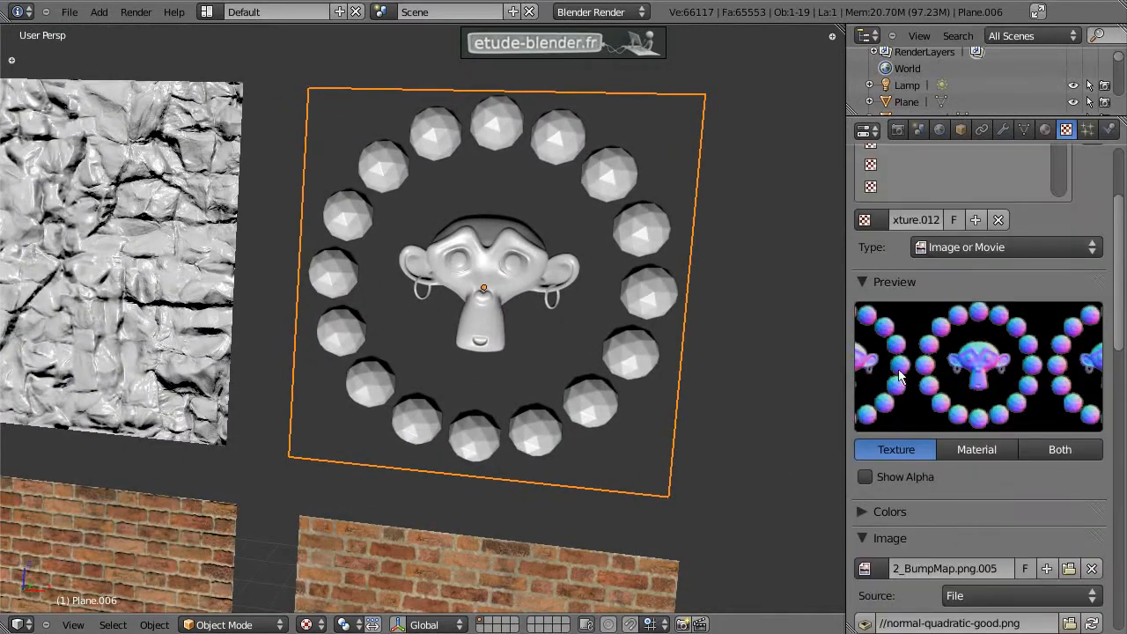
middle_click_drag(511, 361, 479, 390)
scroll(1002, 472, "down", 4)
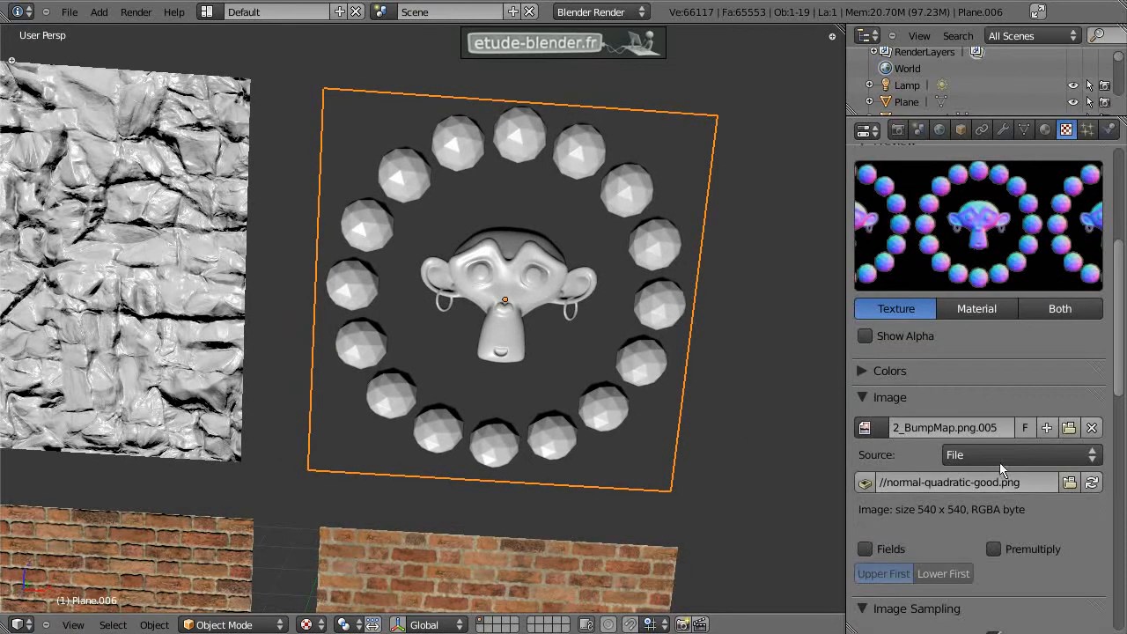
scroll(1057, 459, "down", 20)
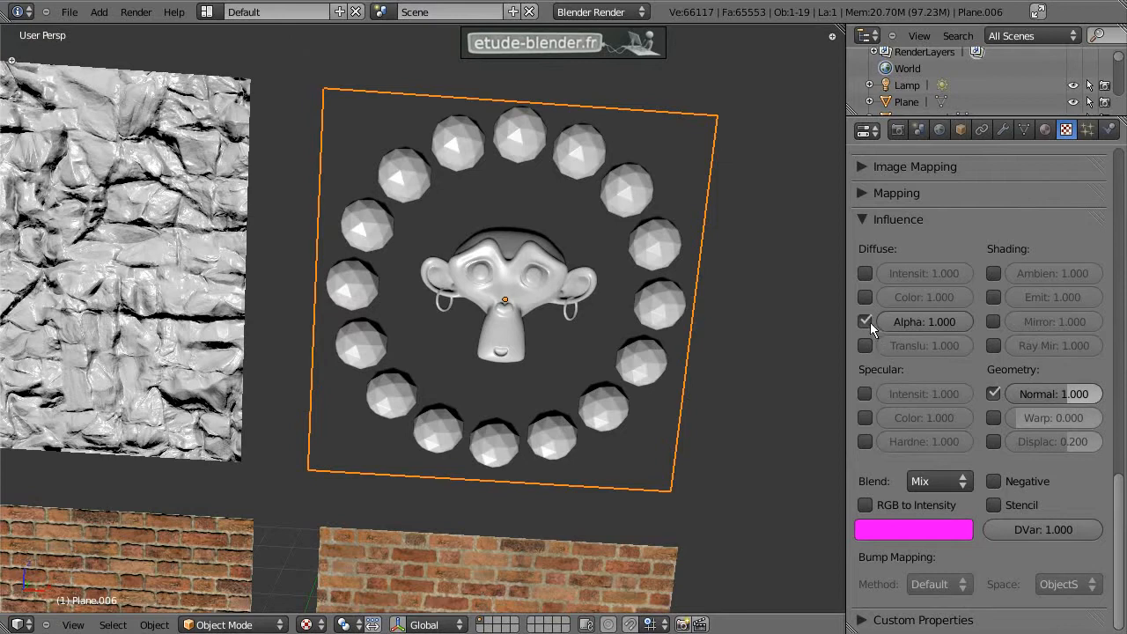
Turn the sphere-ring plane's material Transparency off and back on to compare, and check its Z Transparency Alpha setting
left_click(1046, 131)
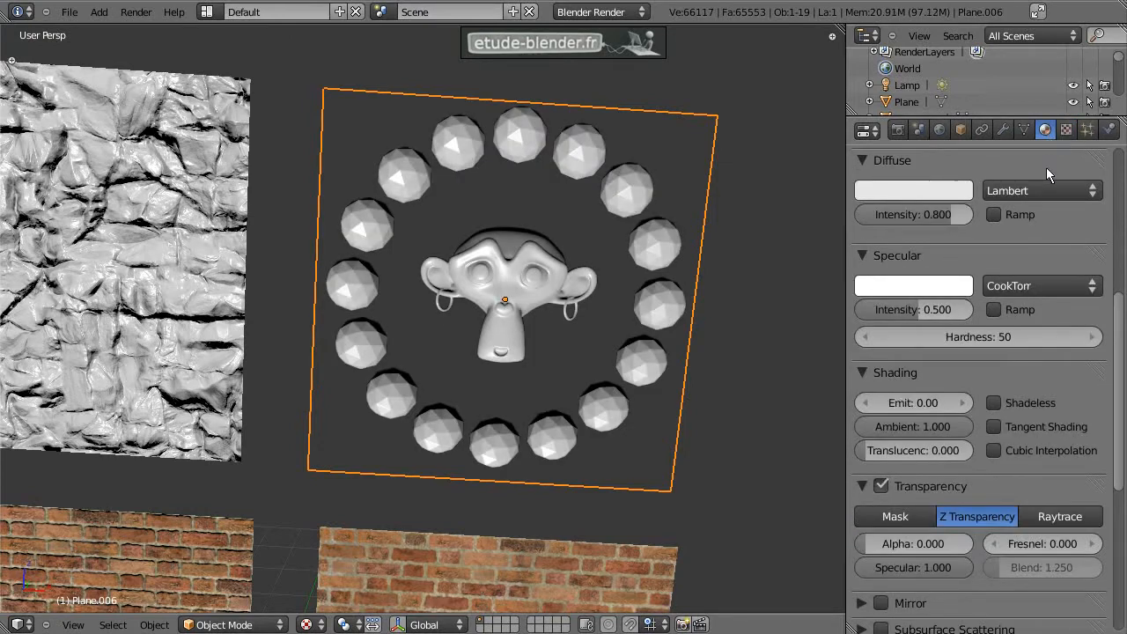
scroll(966, 411, "down", 1)
scroll(967, 411, "down", 1)
left_click(881, 380)
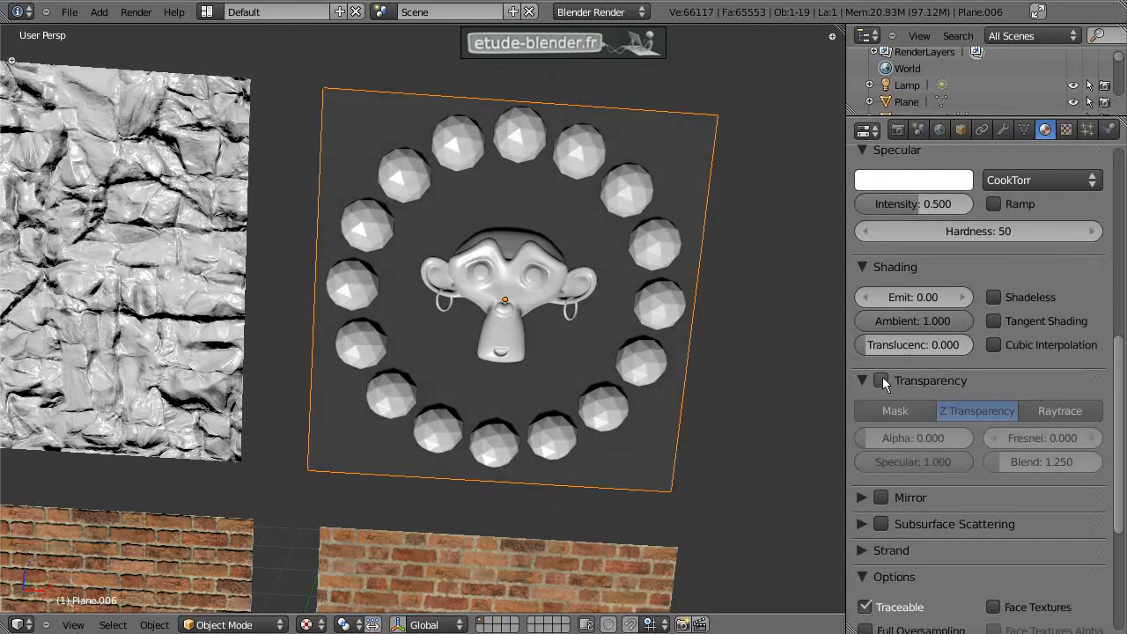
left_click(882, 381)
left_click_drag(890, 449, 830, 433)
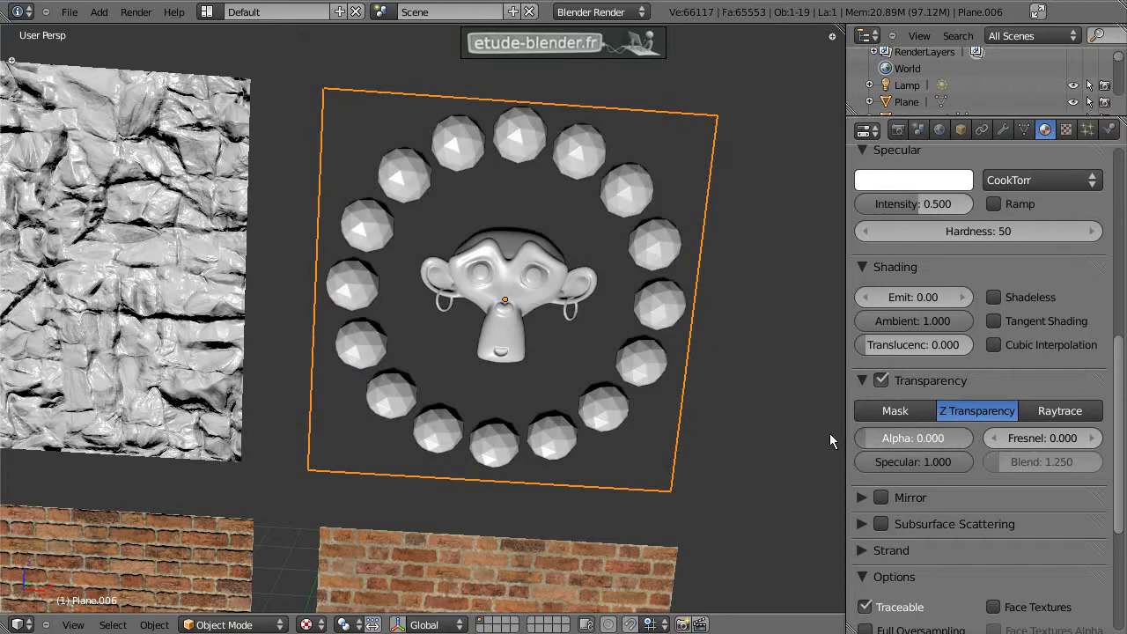
Select the cobblestone plane with the shallow relief and review its rue-Bump.jpg texture settings
scroll(499, 364, "down", 1)
scroll(491, 358, "down", 2)
middle_click_drag(321, 243, 631, 459, "shift")
middle_click_drag(688, 316, 673, 274)
scroll(525, 300, "up", 3)
middle_click_drag(730, 248, 771, 280)
right_click(308, 269)
key("r")
key("Escape")
left_click(1066, 129)
scroll(973, 284, "up", 10)
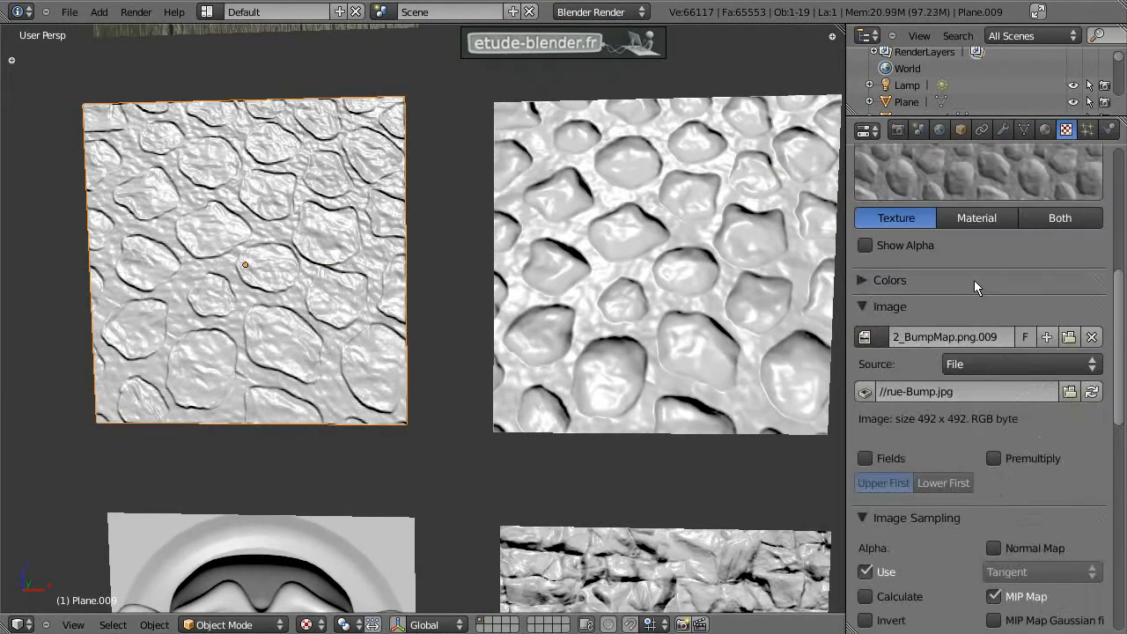
Rotate the cobblestone bump plane freely to check how its relief reacts to light, and cancel the rotation
key("r")
key("r")
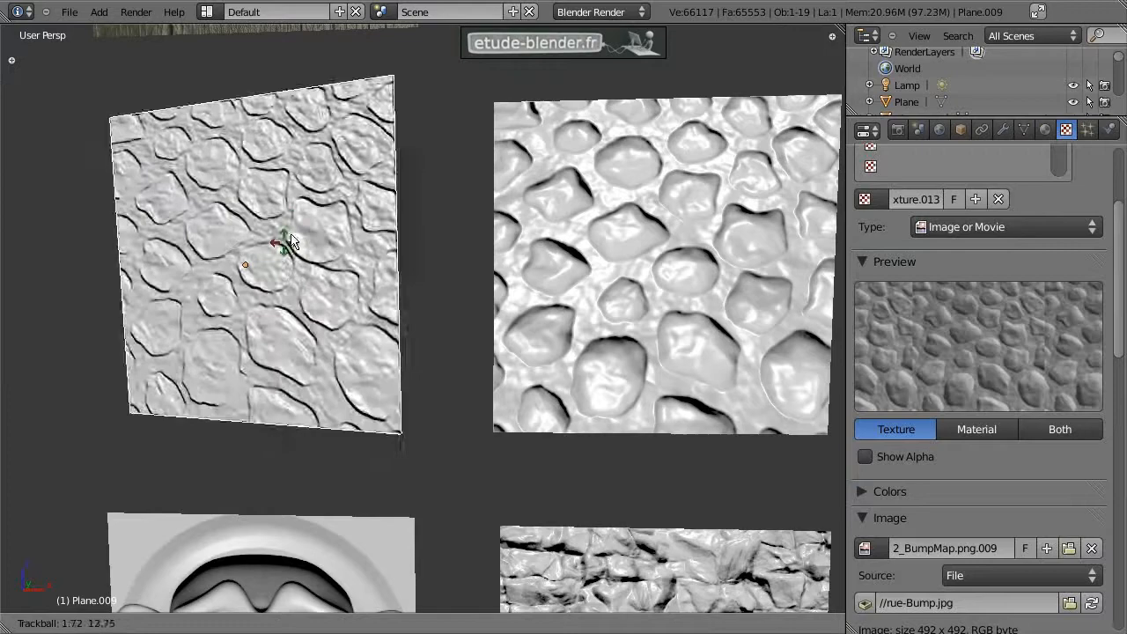
key("Escape")
Select the cobblestone plane using rue_normalmap.jpg, rotate it freely to compare its relief, and cancel the rotation
right_click(676, 260)
key("r")
key("r")
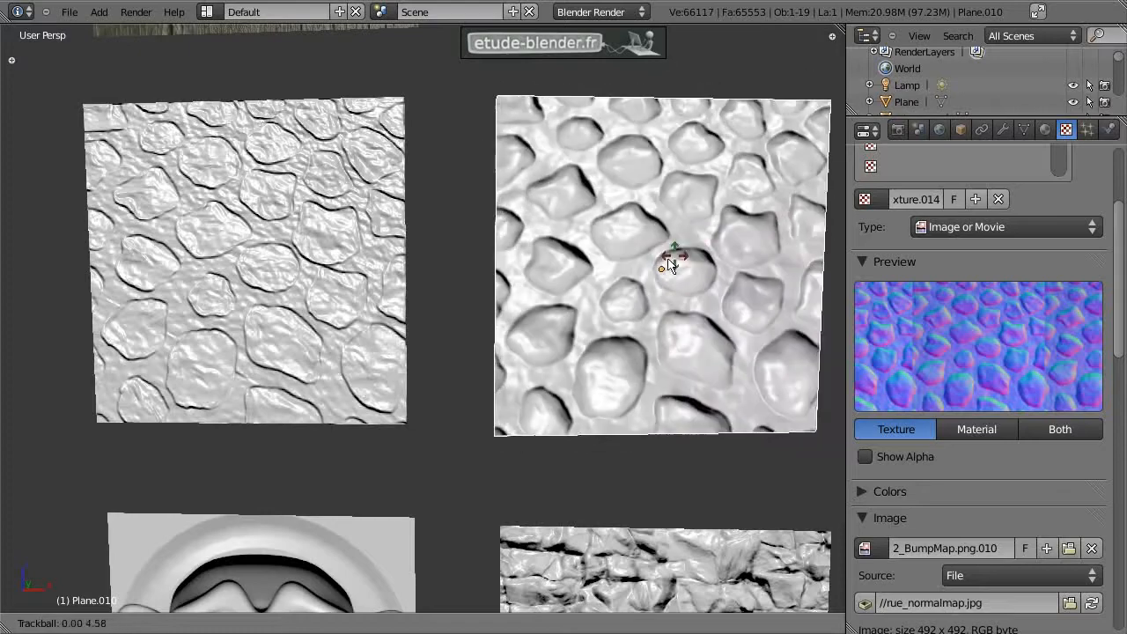
key("Escape")
Select the wooden plank plane above the cobblestone bump plane and review its paintedpost01.jpg image and sampling settings
scroll(639, 233, "down", 2)
middle_click_drag(524, 150, 525, 338, "shift")
scroll(529, 336, "up", 3)
middle_click_drag(505, 269, 524, 320, "shift")
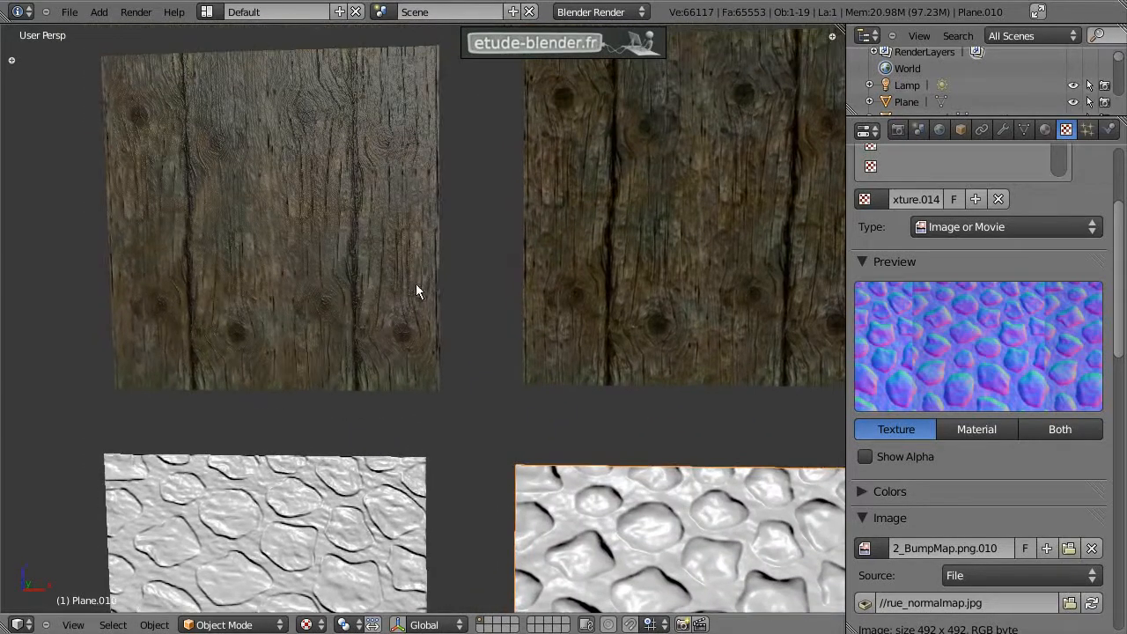
right_click(416, 284)
middle_click_drag(494, 216, 495, 260, "shift")
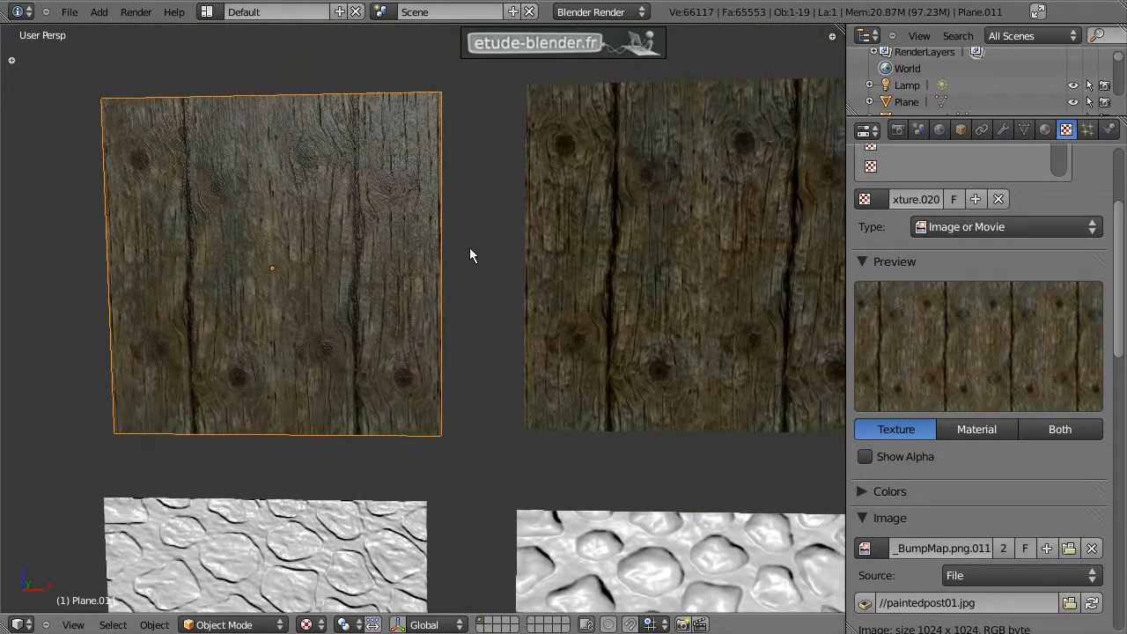
scroll(1060, 412, "down", 5)
scroll(1061, 411, "down", 5)
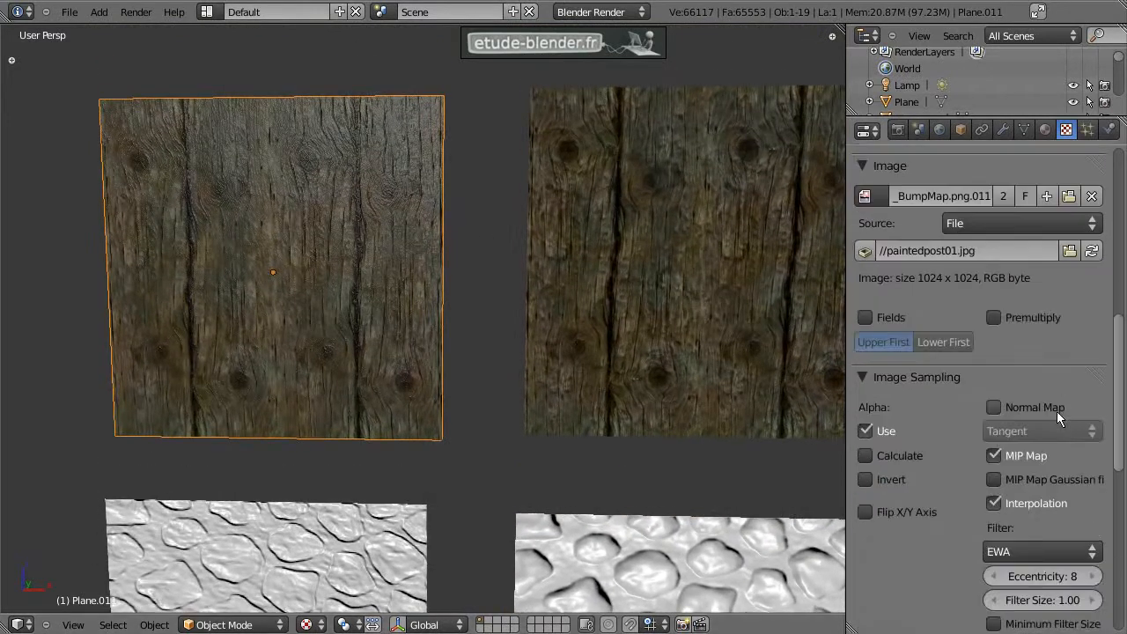
Switch the wood texture's diffuse Color influence off to inspect the bump alone, and switch it back on
scroll(1045, 410, "down", 6)
left_click(865, 332)
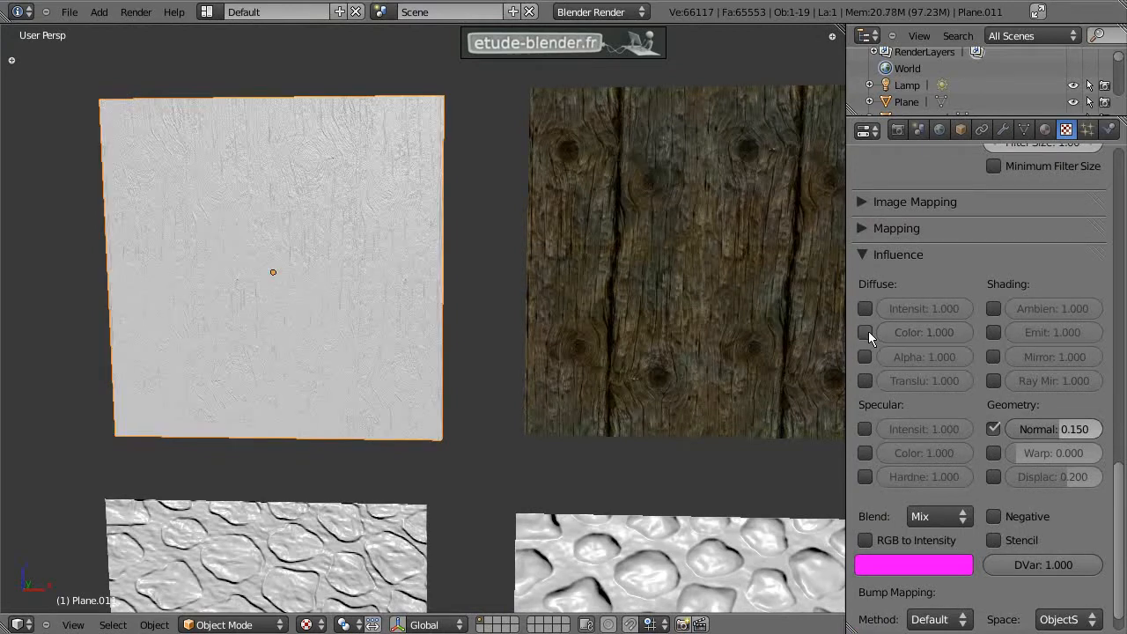
left_click(870, 332)
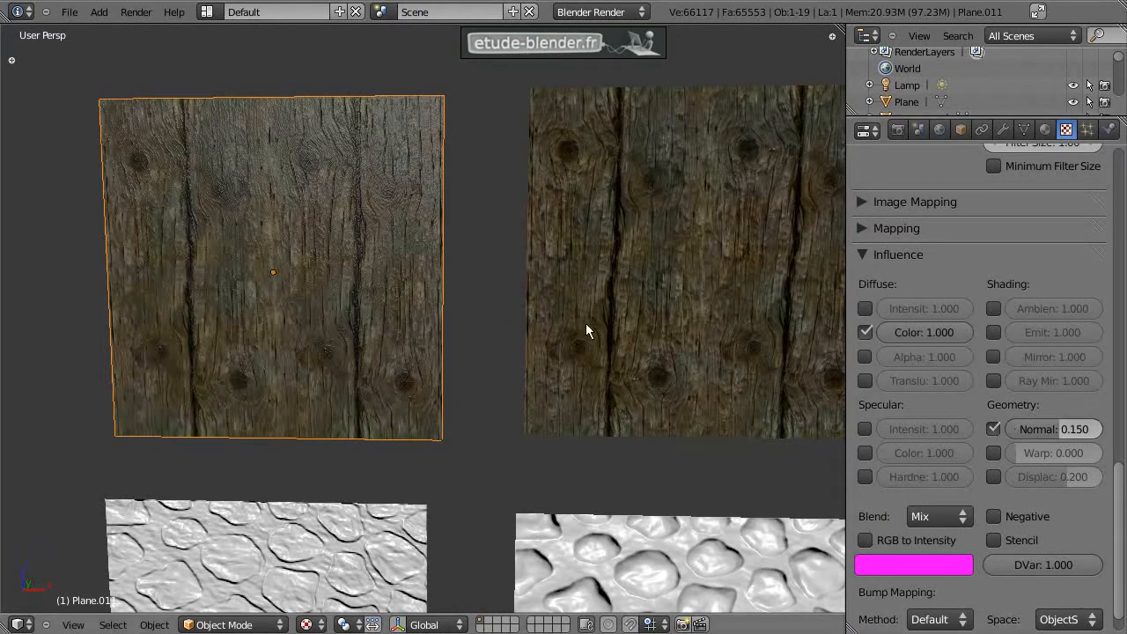
Examine the wood bump plane up close, rotate it freely in the light, and cancel the rotation
middle_click_drag(371, 268, 409, 278, "shift")
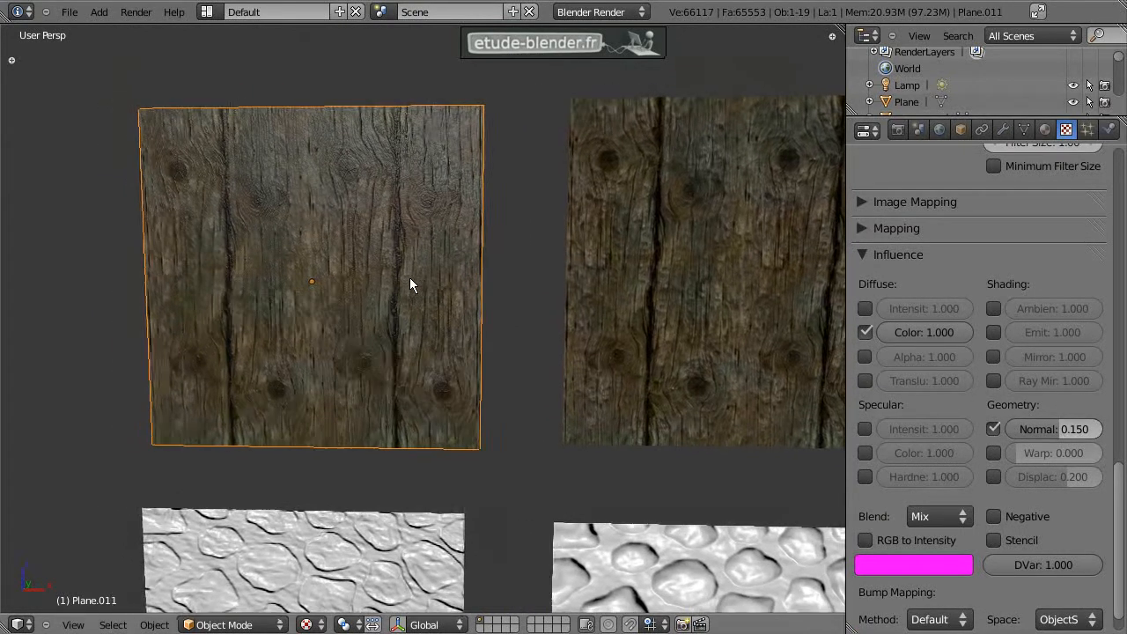
scroll(414, 277, "up", 3)
middle_click_drag(264, 260, 515, 327, "shift")
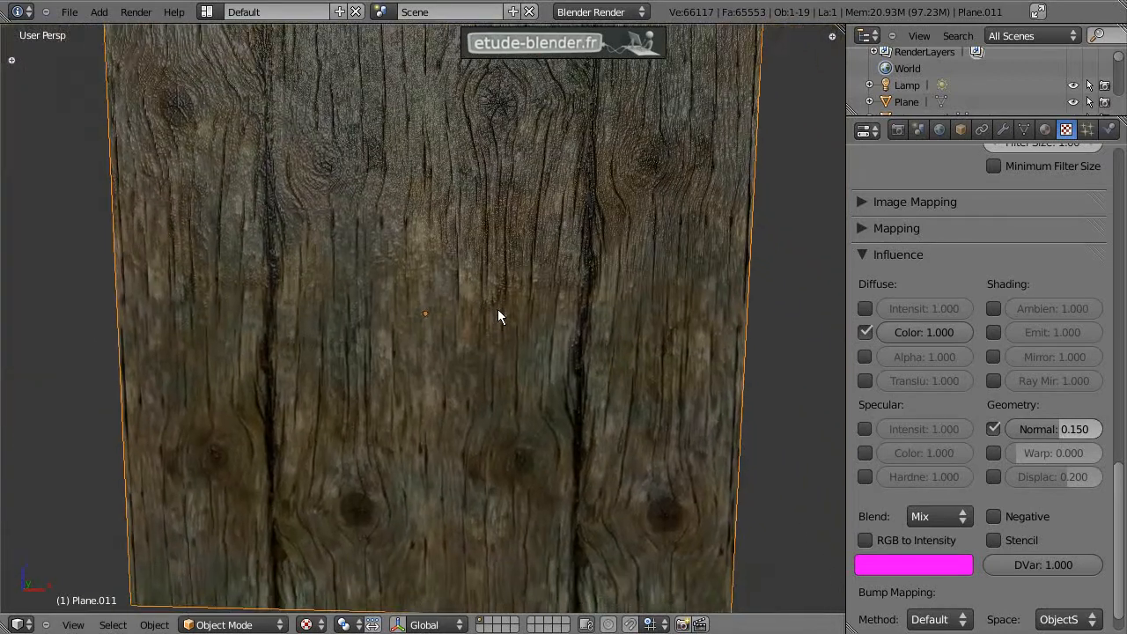
scroll(498, 309, "down", 3)
key("r")
key("r")
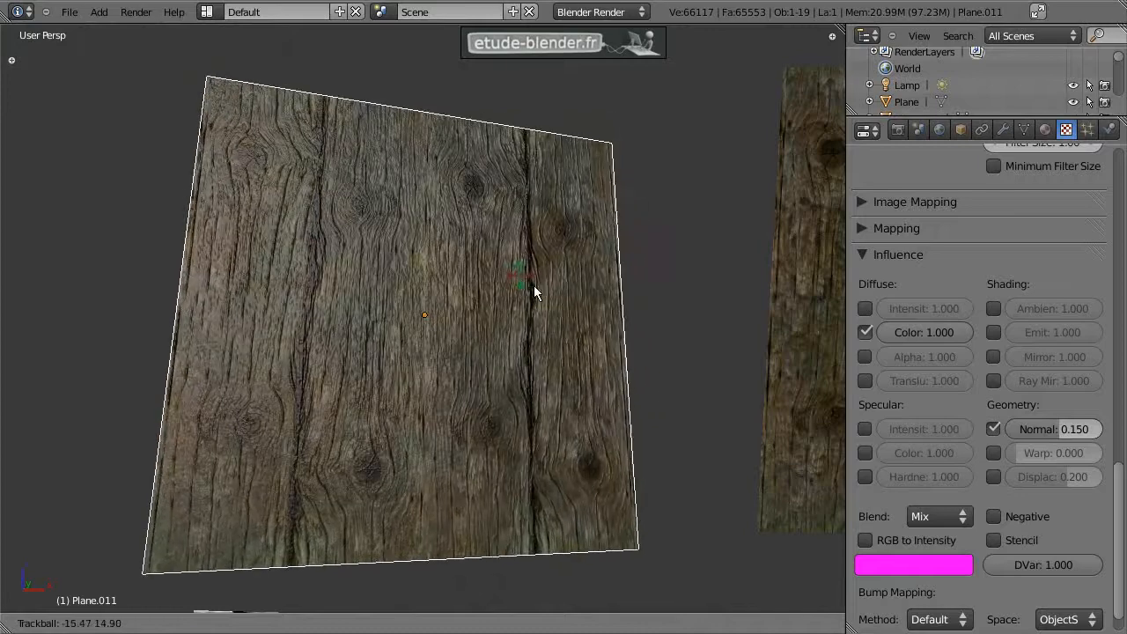
right_click(550, 309)
Select the neighbouring wood plane and toggle its normal map Texture.015 off and back on to compare the surface
middle_click_drag(550, 309, 353, 303, "shift")
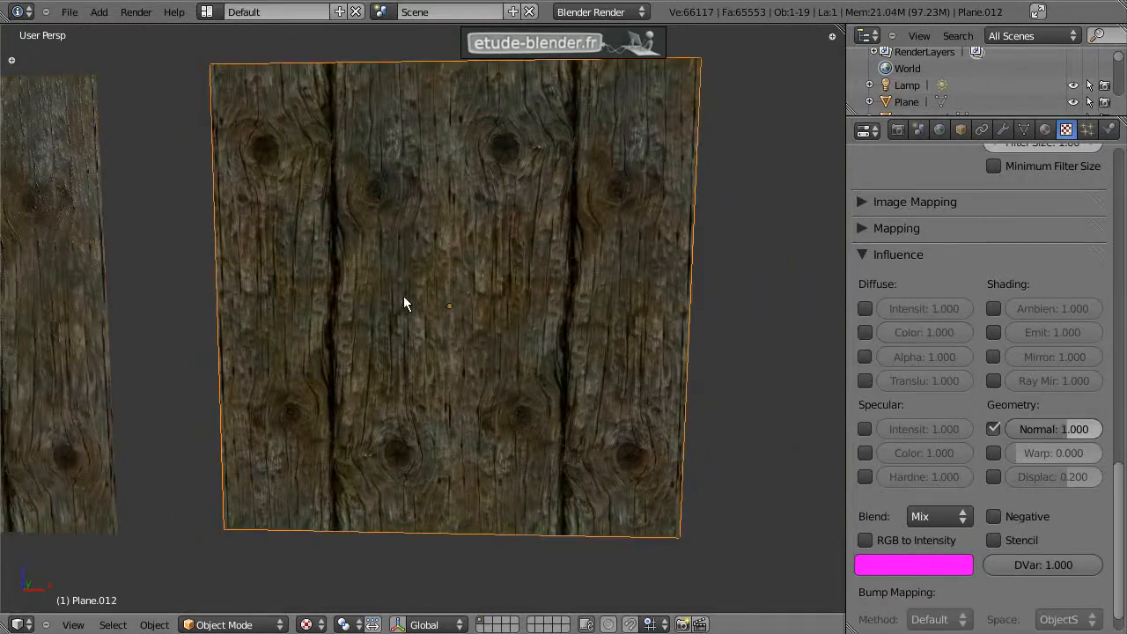
scroll(1028, 216, "up", 5)
left_click_drag(1117, 420, 1124, 164)
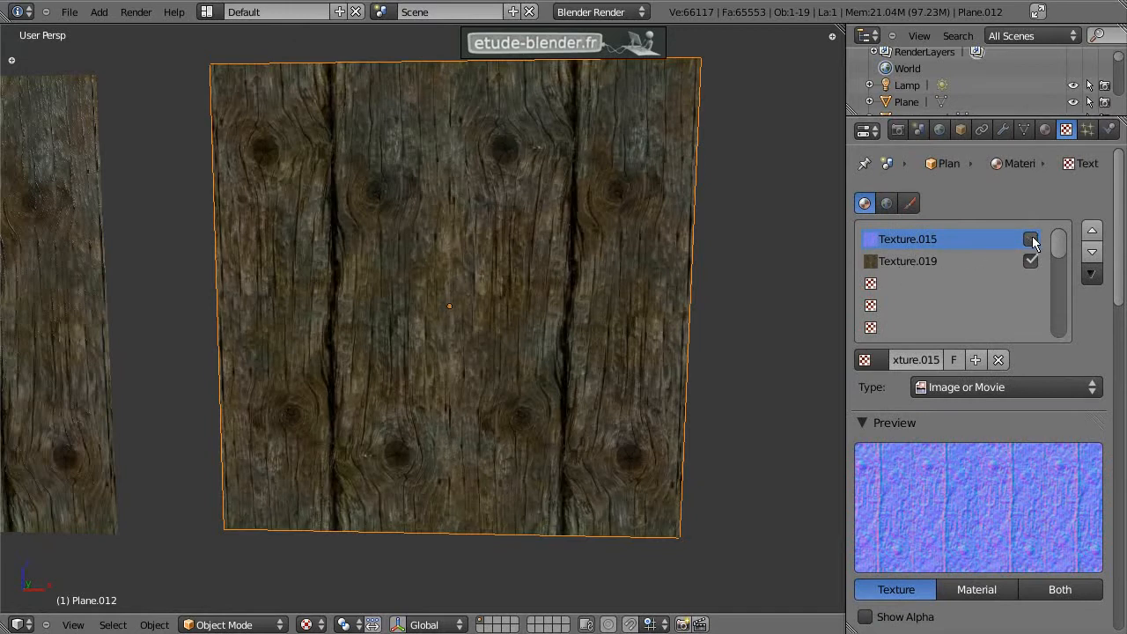
middle_click_drag(503, 311, 377, 335)
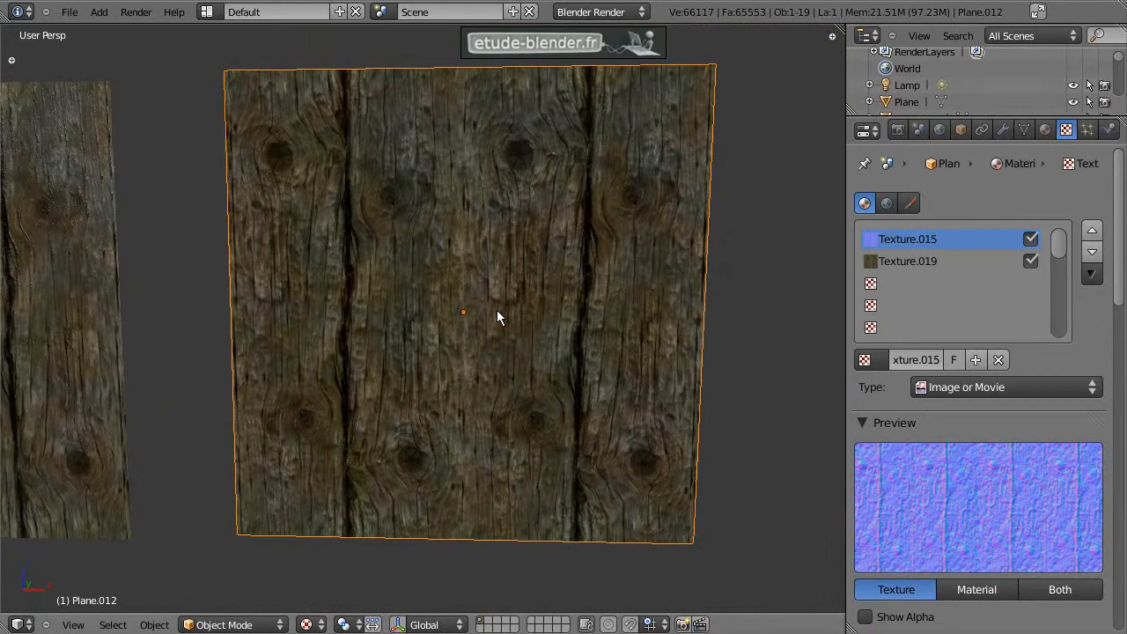
Rotate the normal-mapped wood plane freely to check its relief, and cancel the rotation
key("r")
key("r")
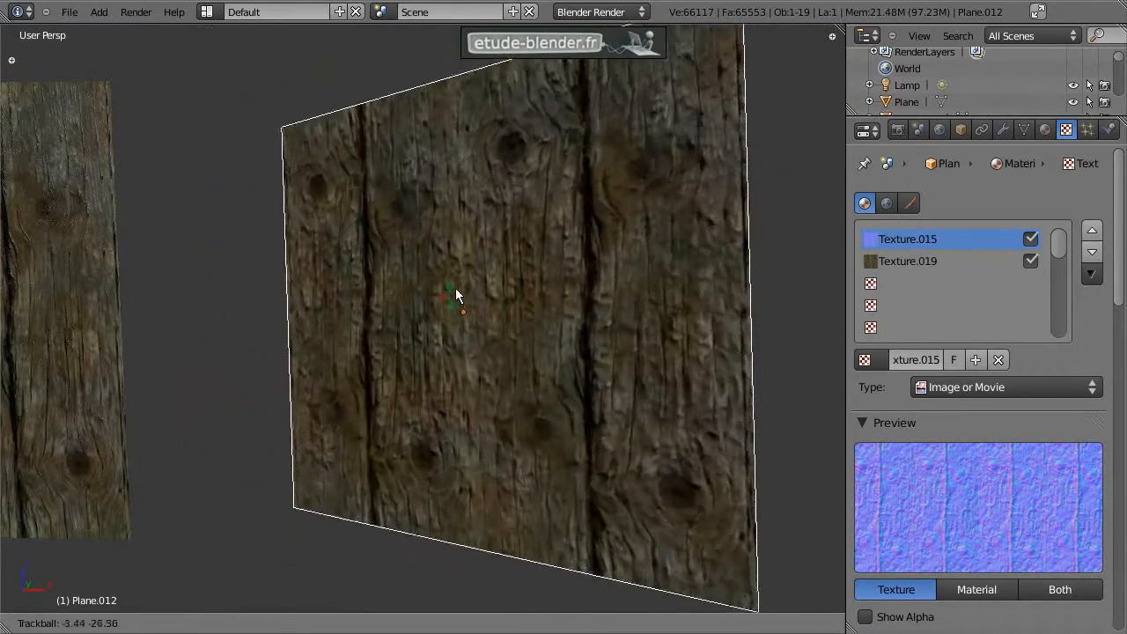
left_click(507, 313)
Disable Texture.015, rotate the wood plane freely without its normal map, cancel the rotation, and re-enable the texture
left_click(1032, 240)
scroll(678, 294, "up", 2)
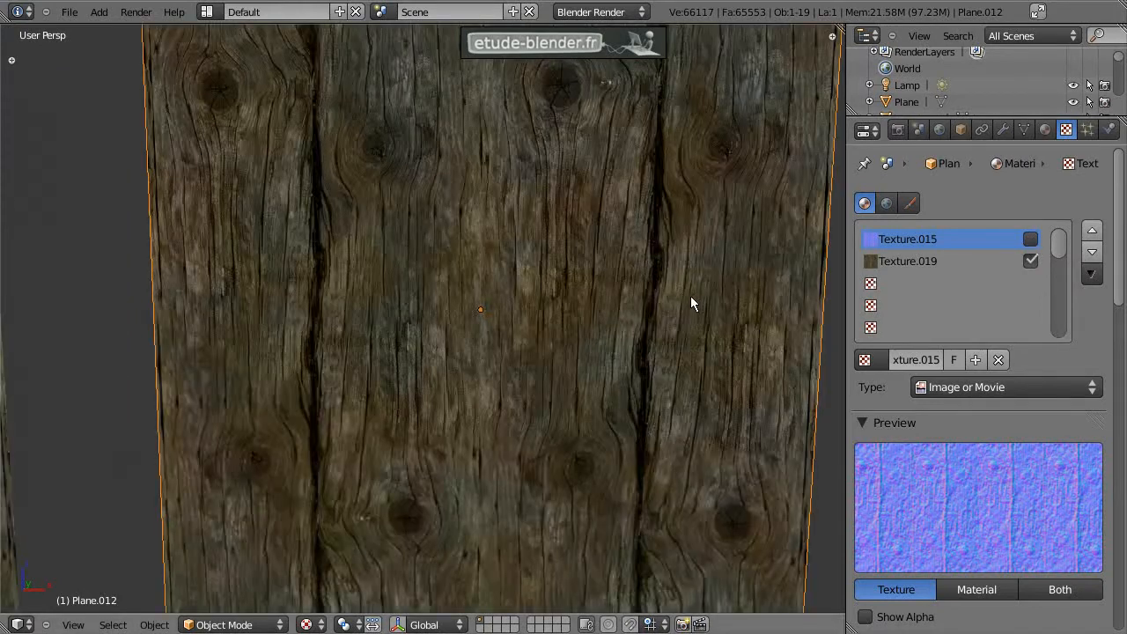
scroll(690, 296, "down", 2)
key("r")
key("r")
right_click(695, 276)
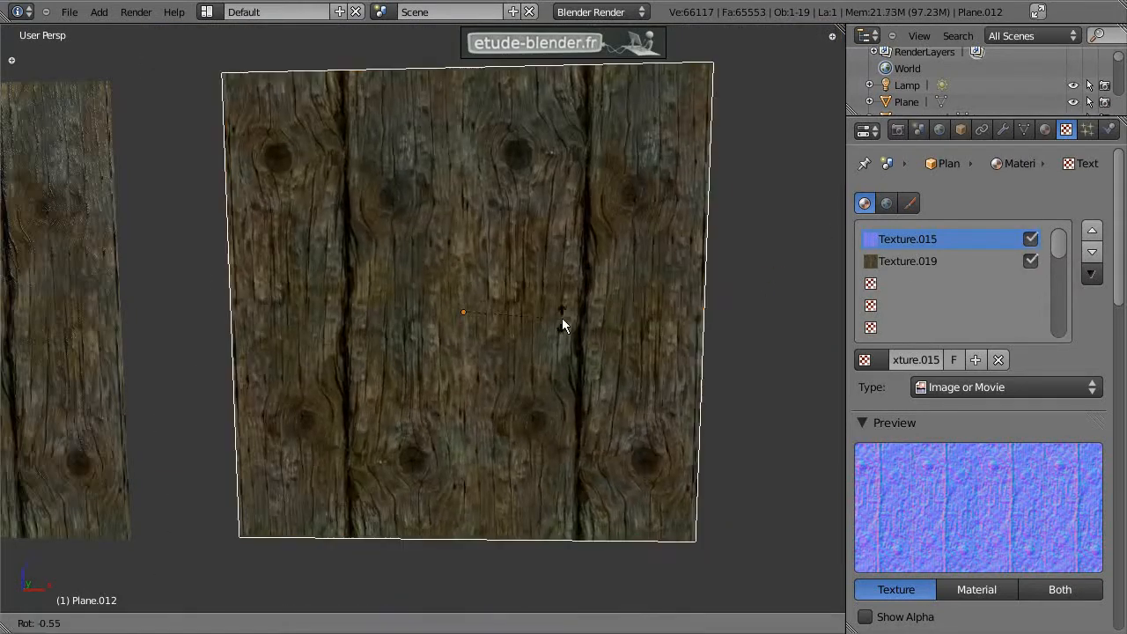
right_click(566, 302)
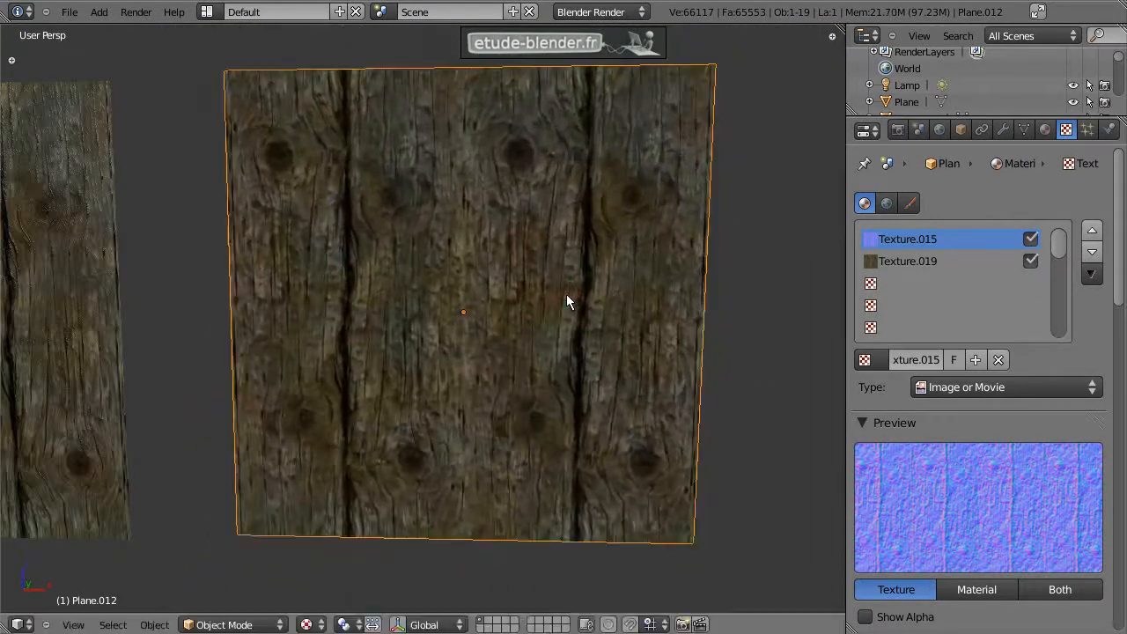
Look over all the bump and normal mapped example planes, from the wood pair to the stone and brick rows
middle_click_drag(415, 327, 534, 292, "shift")
scroll(586, 323, "down", 3)
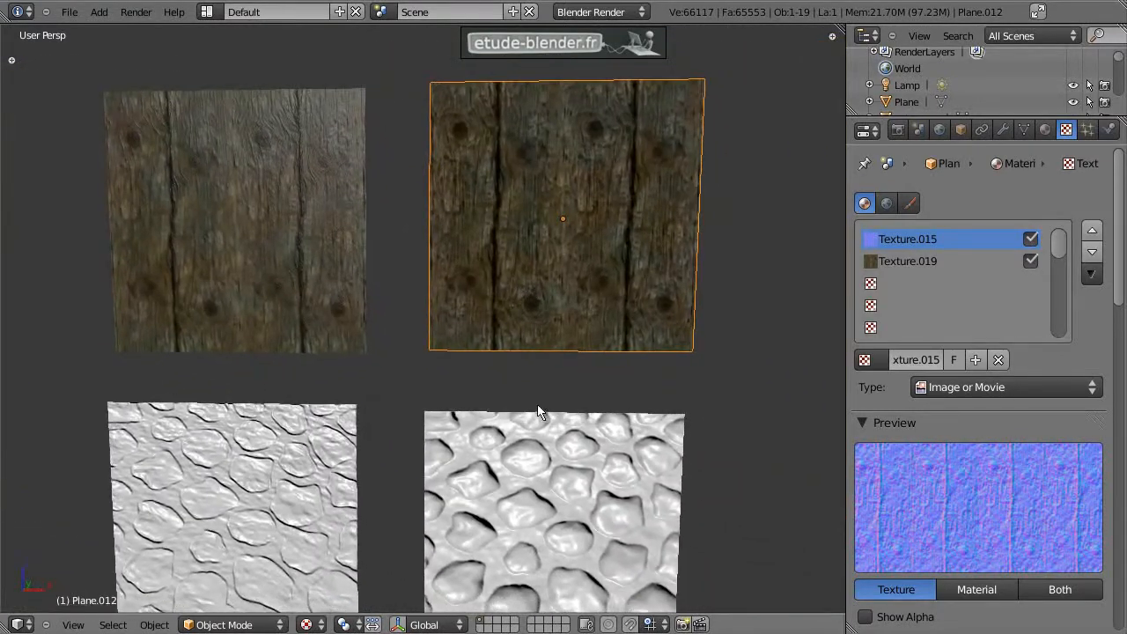
middle_click_drag(457, 428, 438, 315, "shift")
scroll(436, 370, "down", 2)
middle_click_drag(450, 410, 455, 158, "shift")
middle_click_drag(473, 395, 468, 227, "shift")
middle_click_drag(438, 433, 431, 321, "shift")
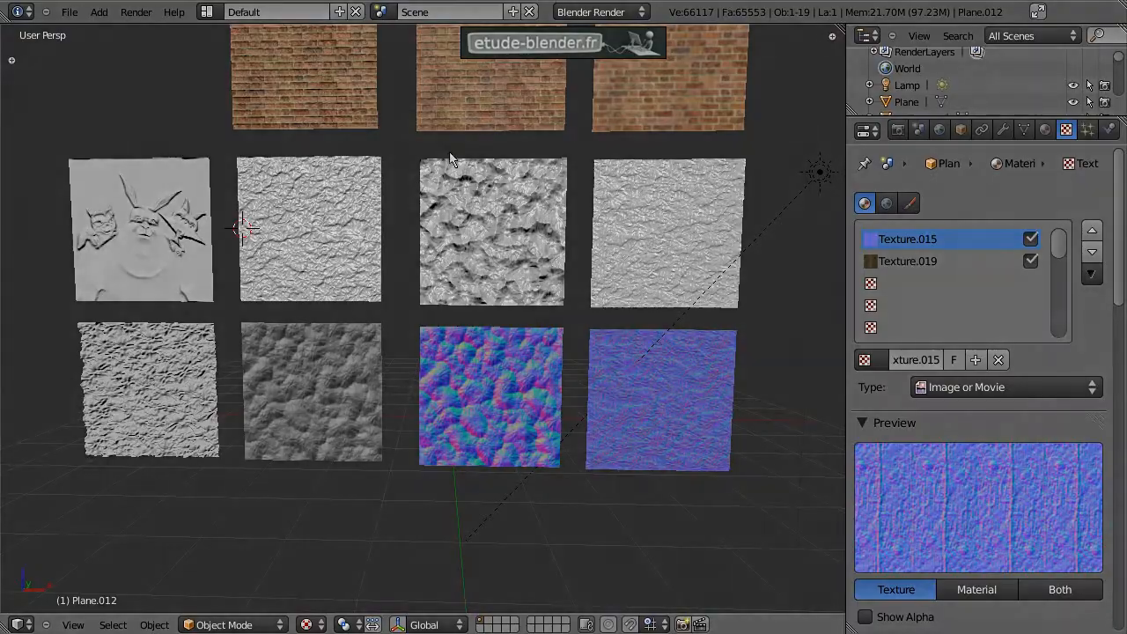
middle_click_drag(450, 156, 415, 381, "shift")
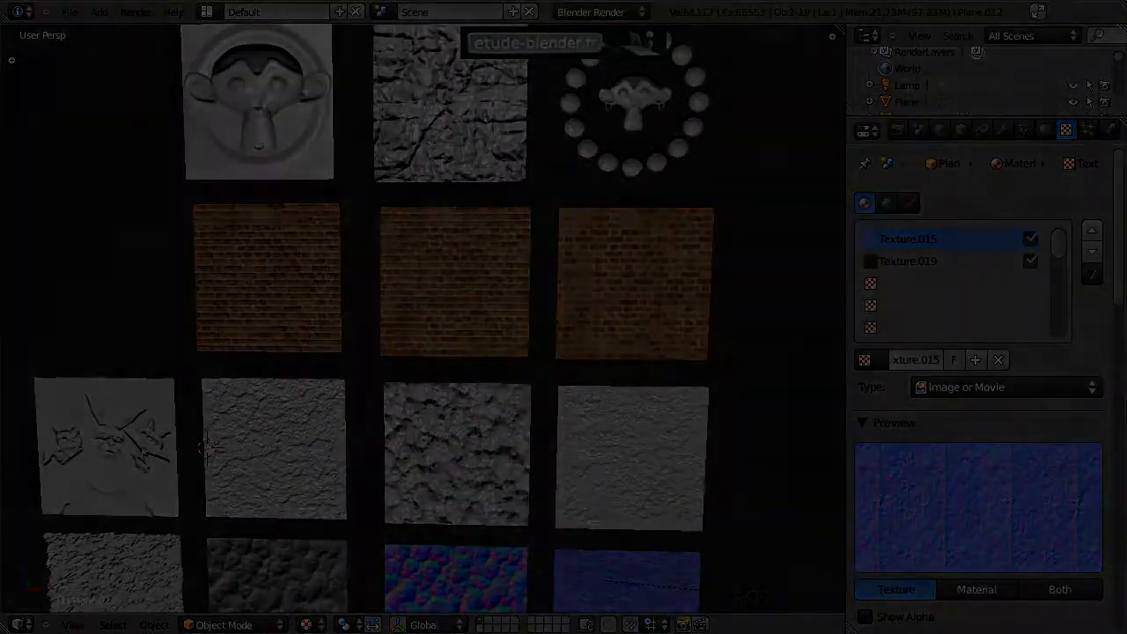